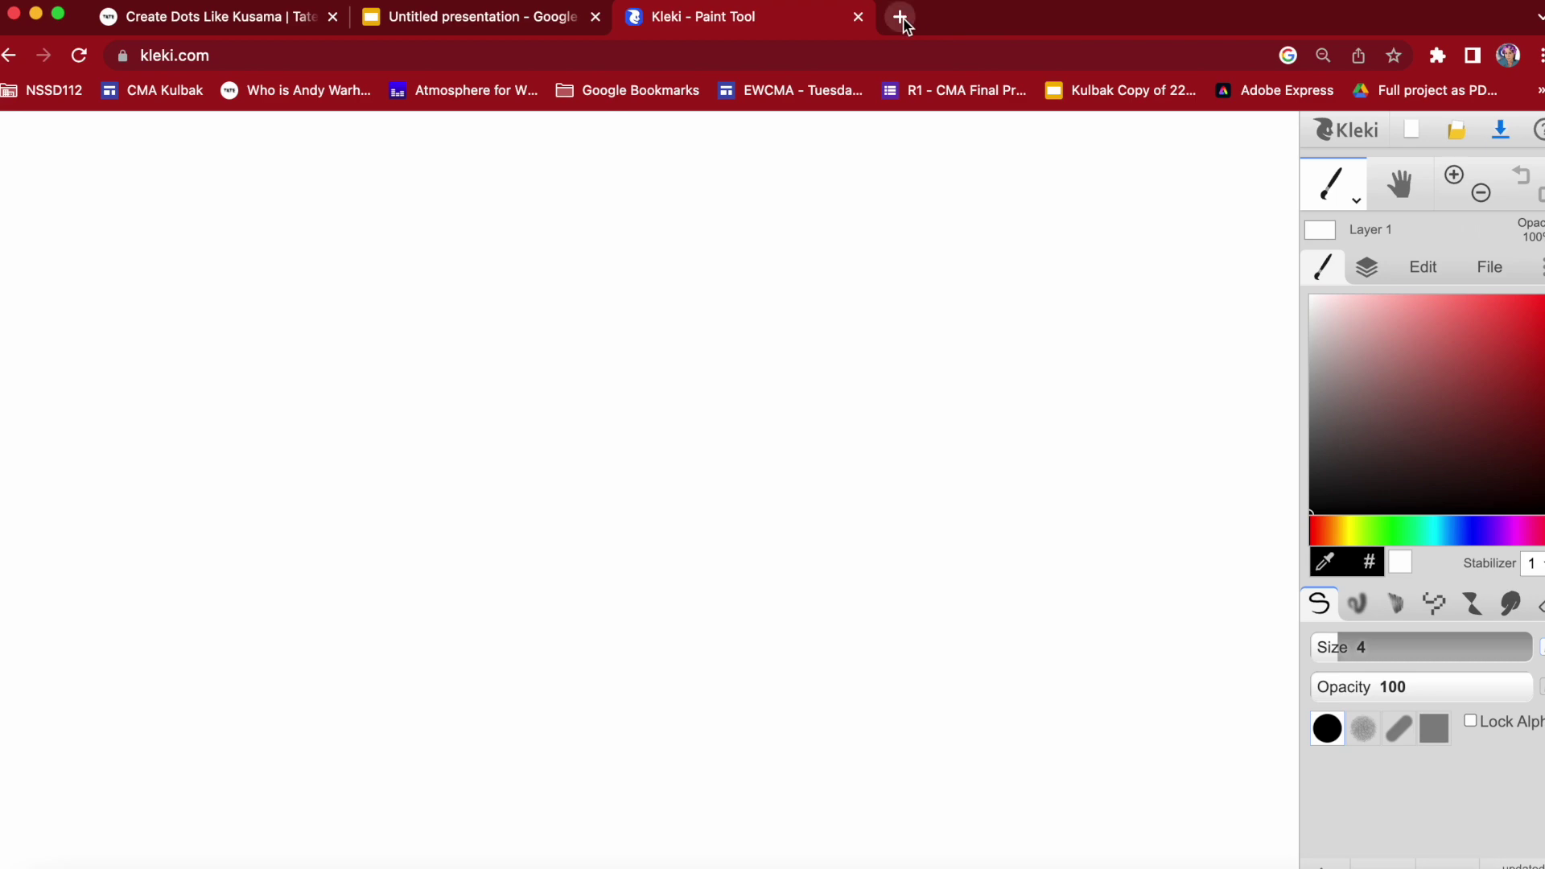
Search Google for 'coloring pages' and scroll through the image results
left_click(898, 17)
type("coloring pa")
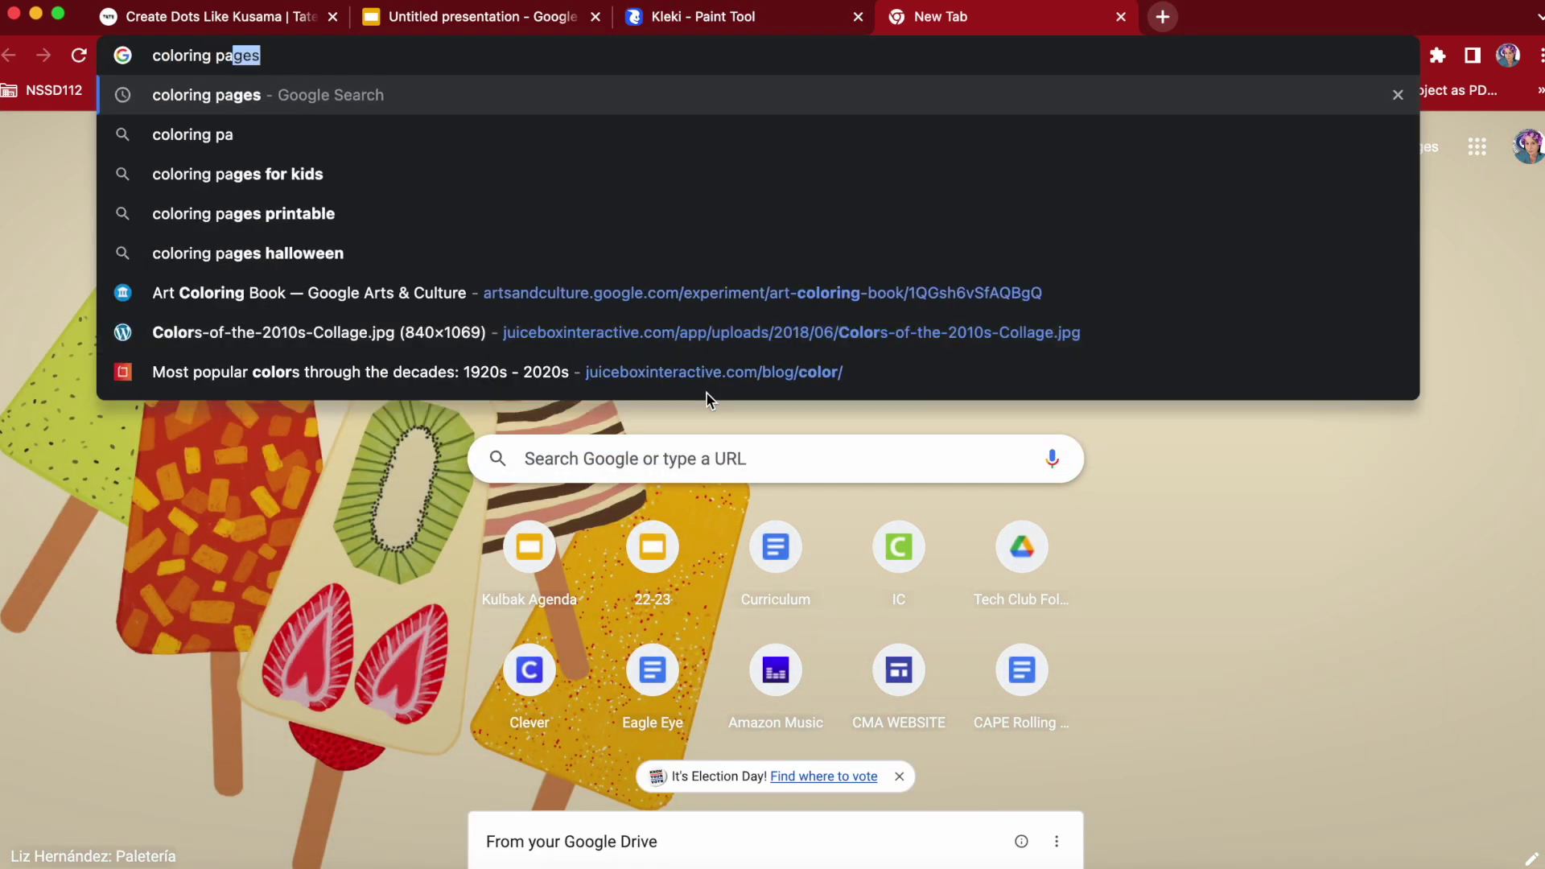
key("Return")
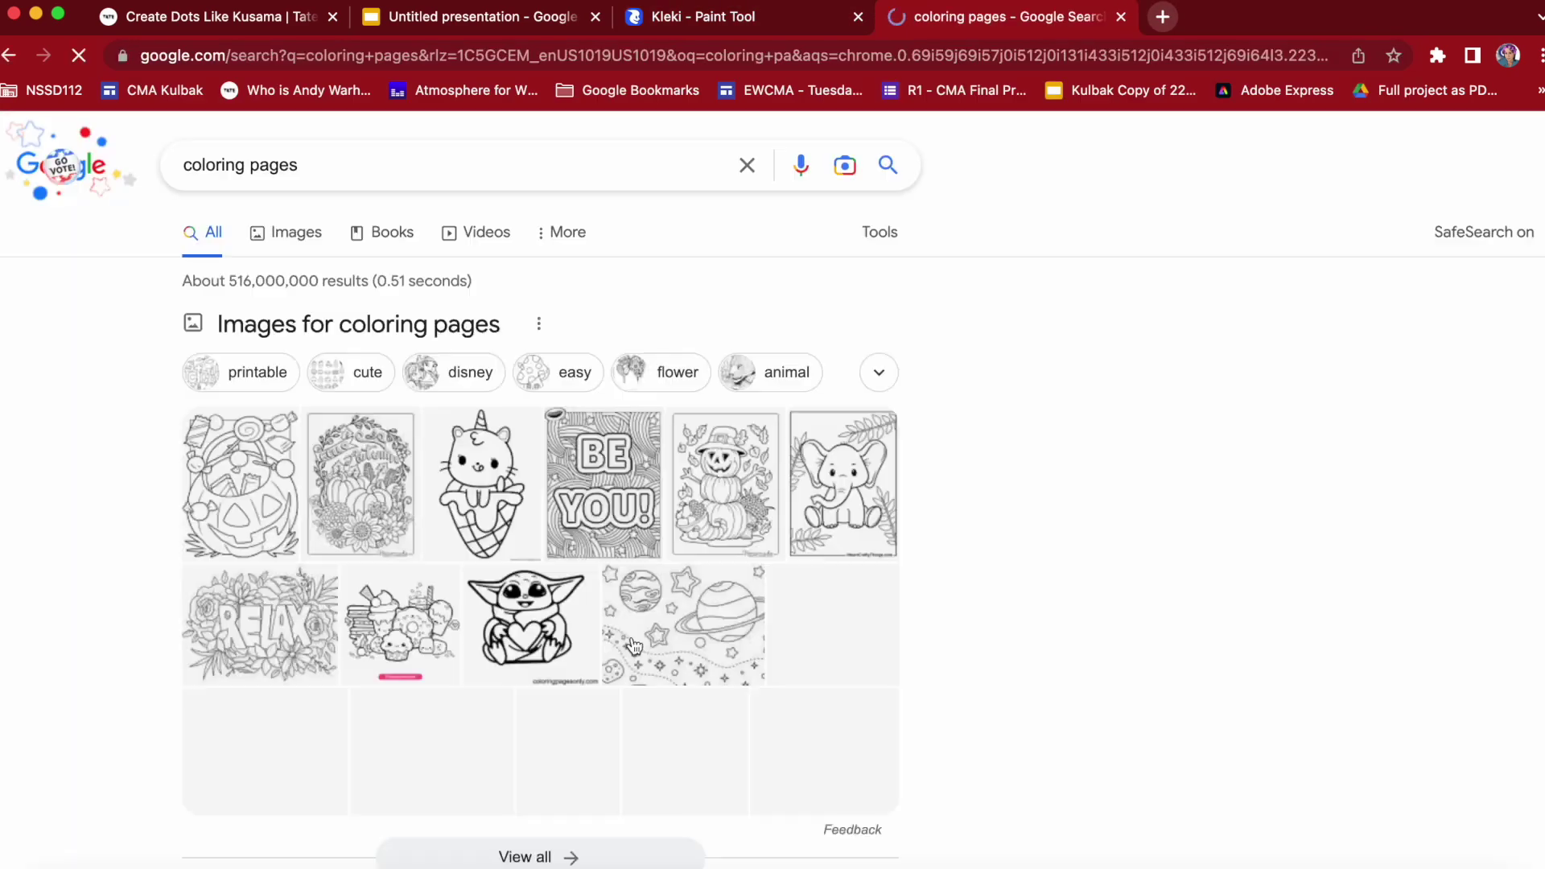
left_click(279, 235)
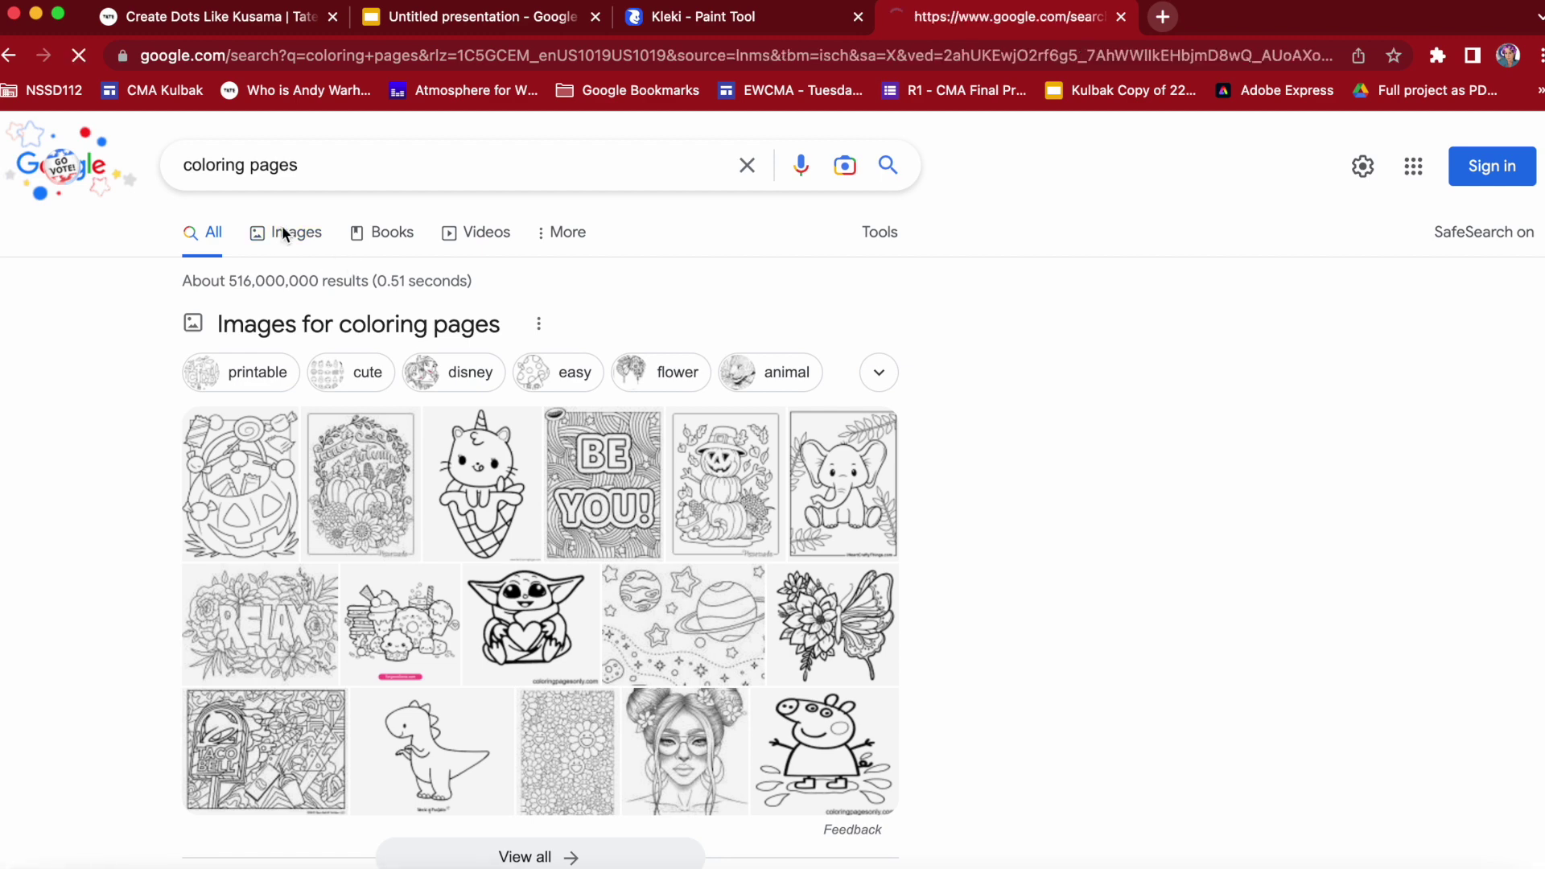
scroll(910, 691, "down", 2)
scroll(910, 691, "down", 4)
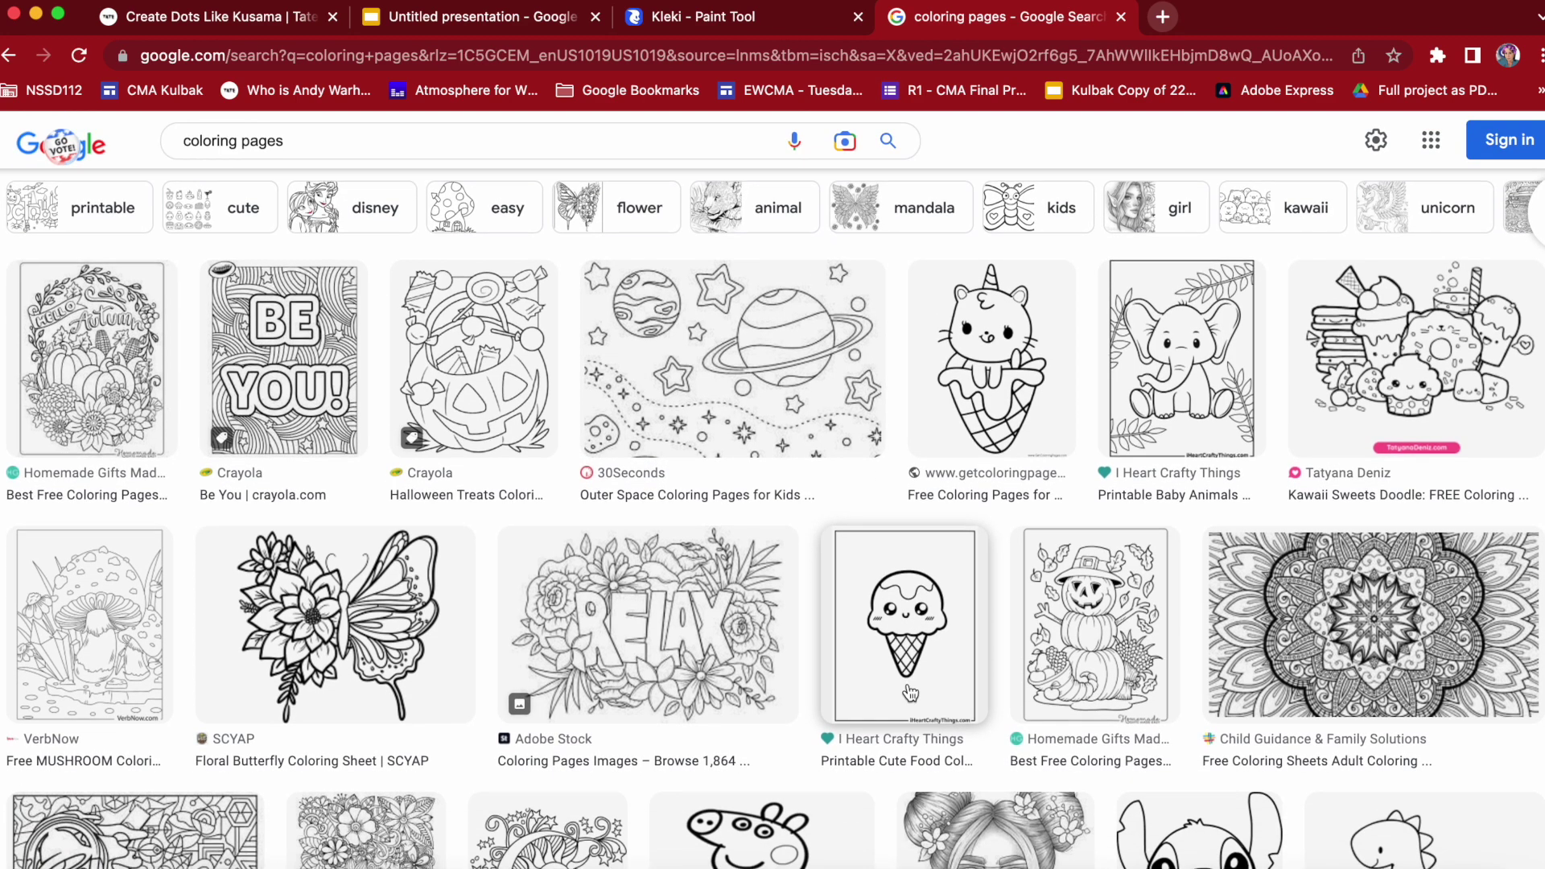
scroll(910, 691, "down", 3)
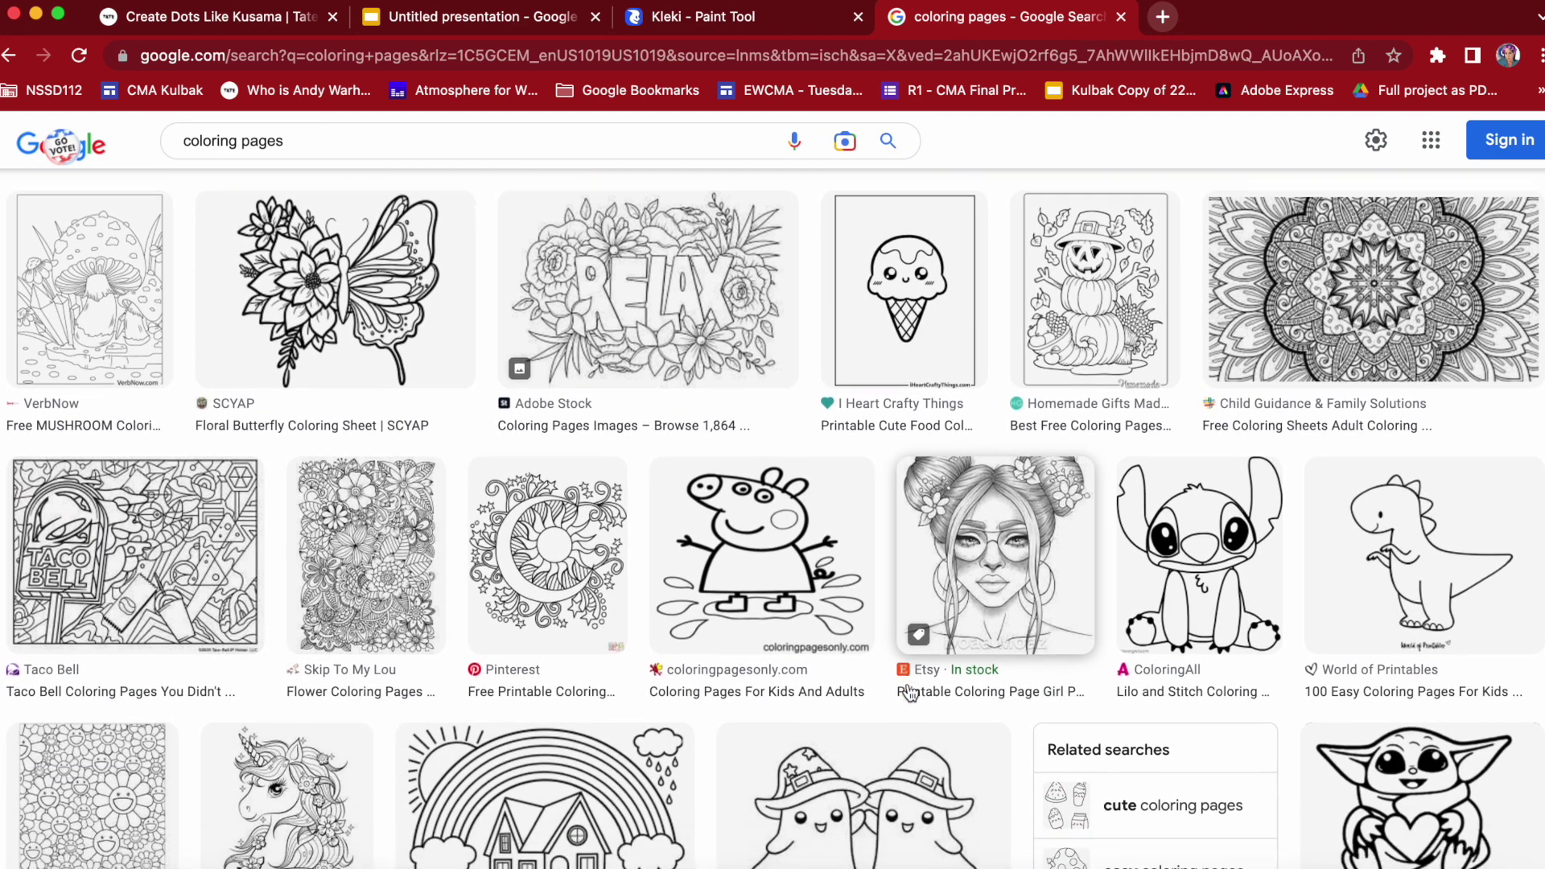
scroll(908, 694, "down", 9)
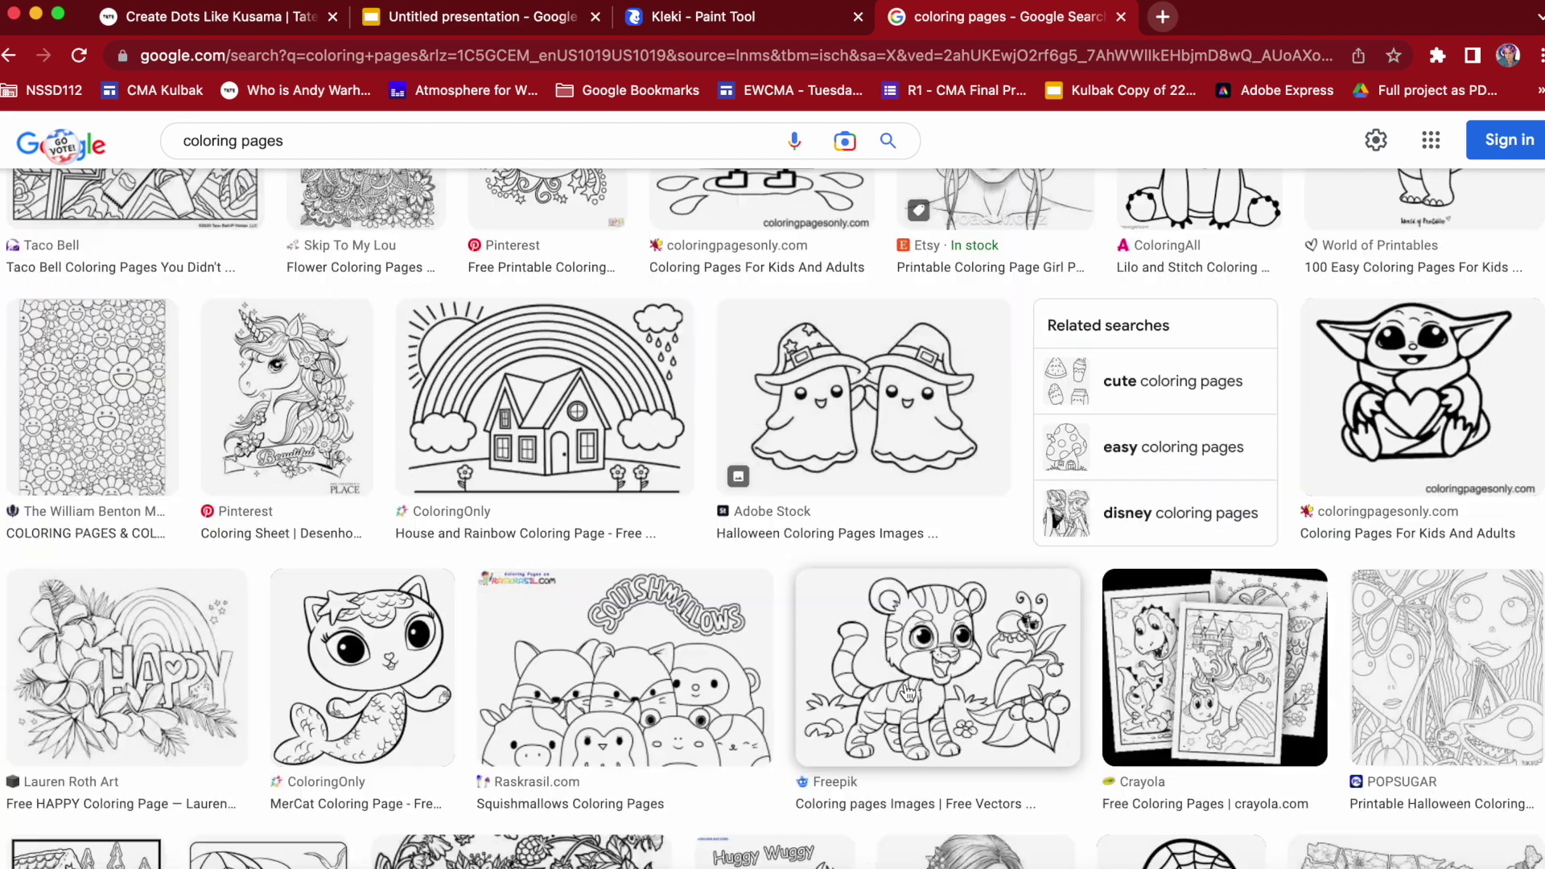
scroll(907, 694, "down", 7)
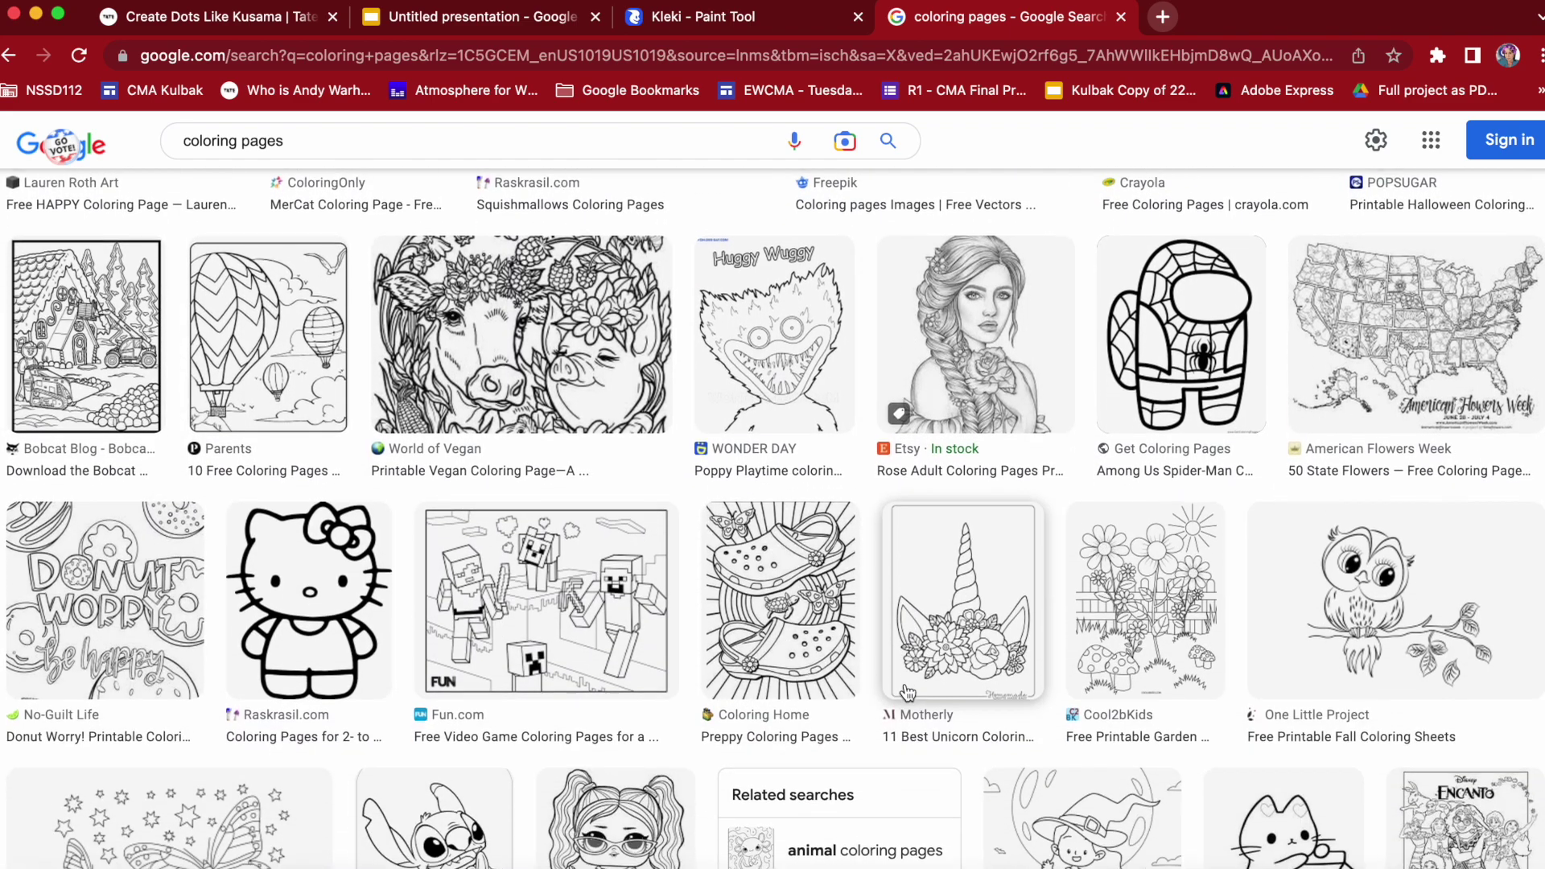
scroll(907, 694, "down", 3)
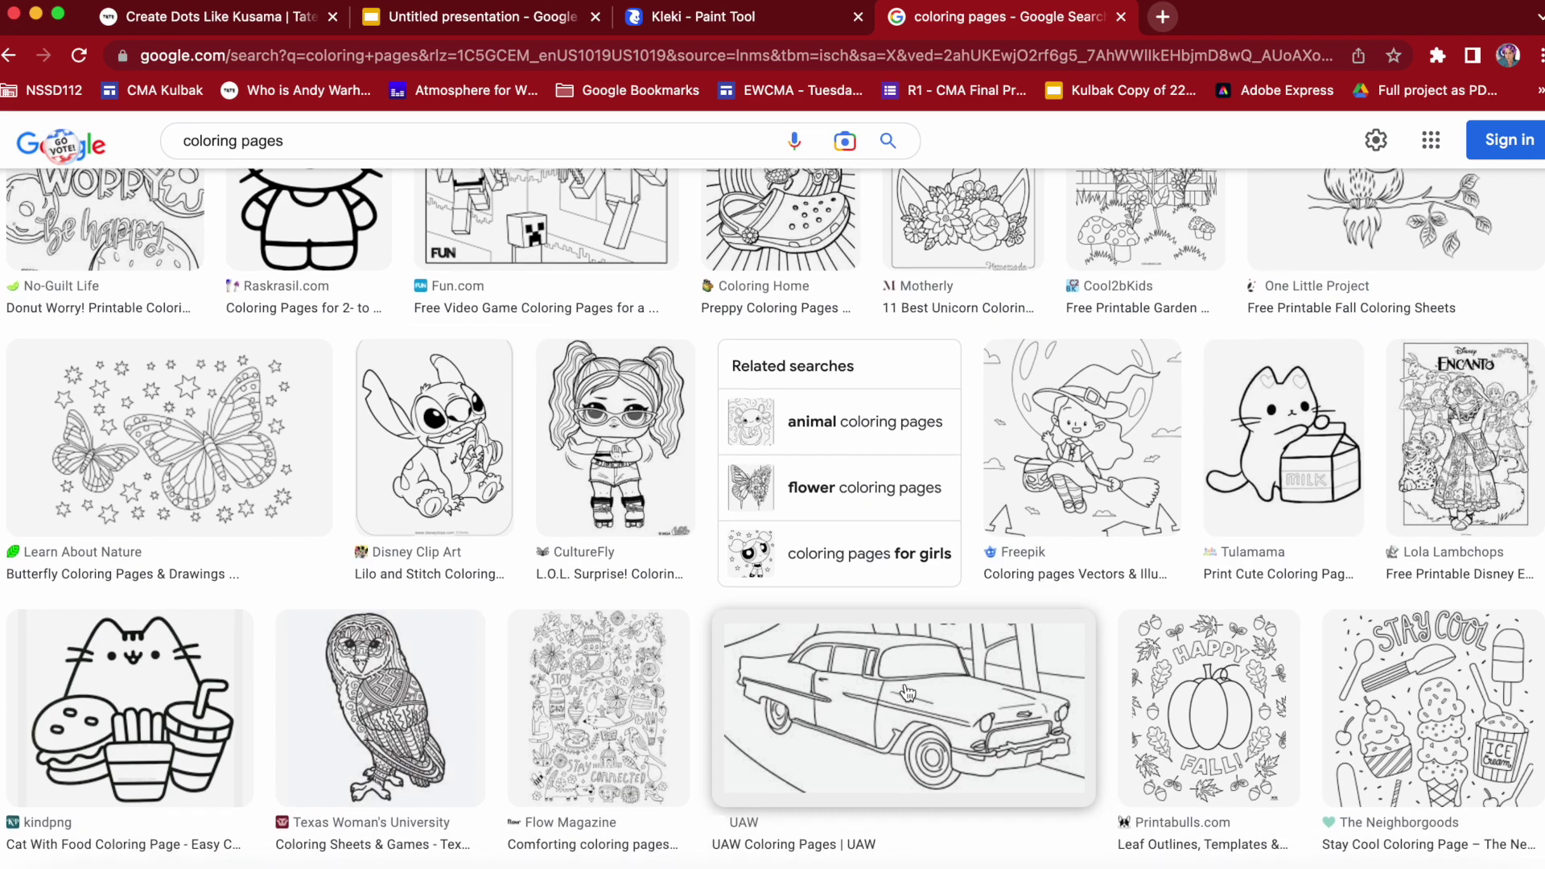
scroll(907, 691, "up", 1)
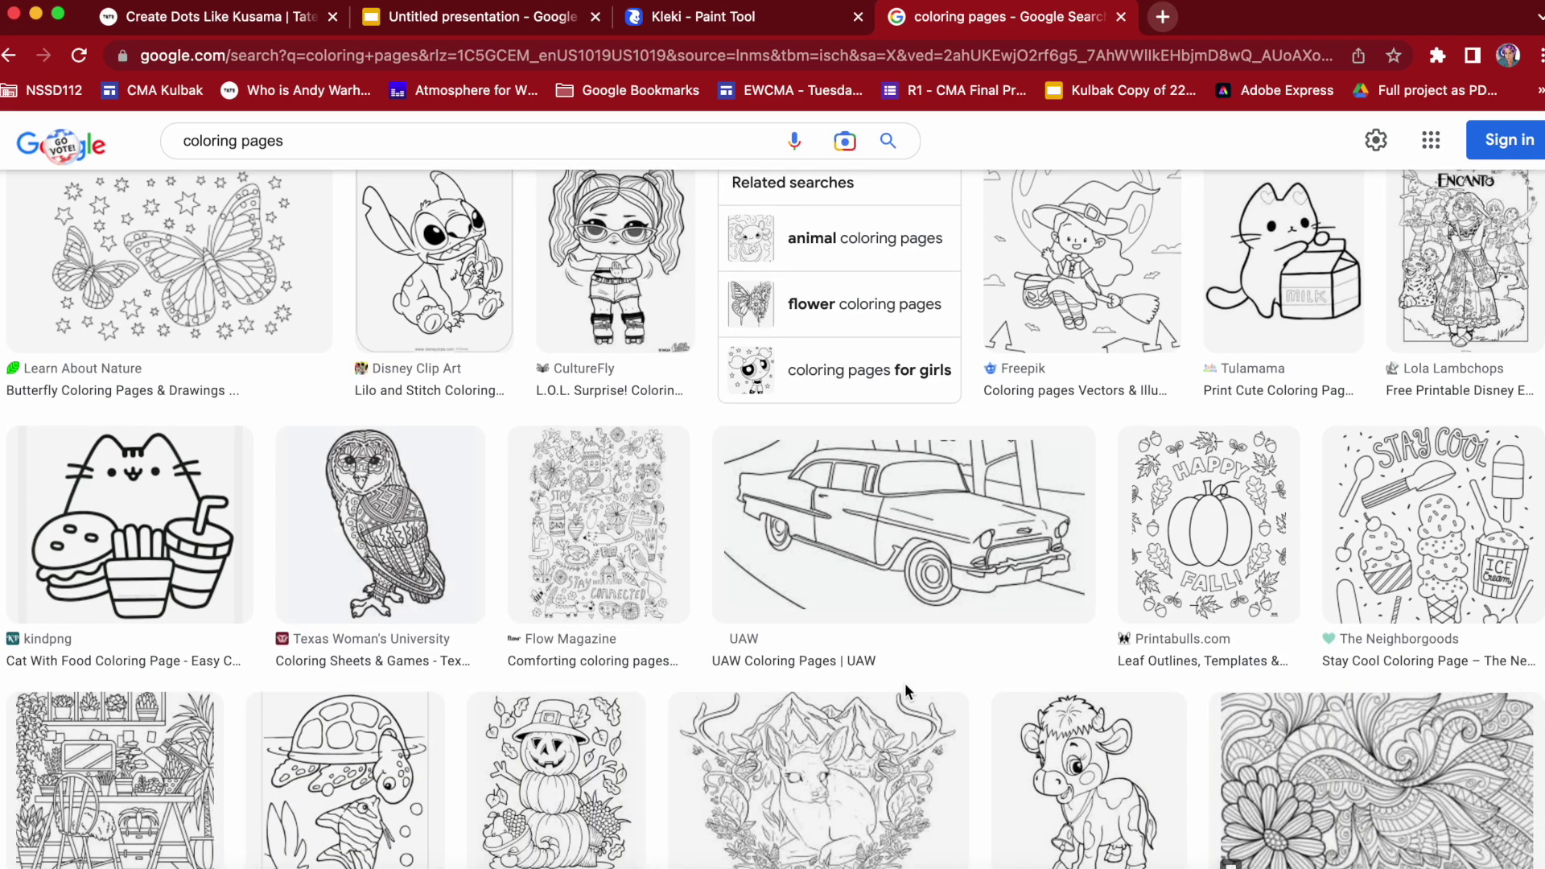
scroll(907, 690, "up", 10)
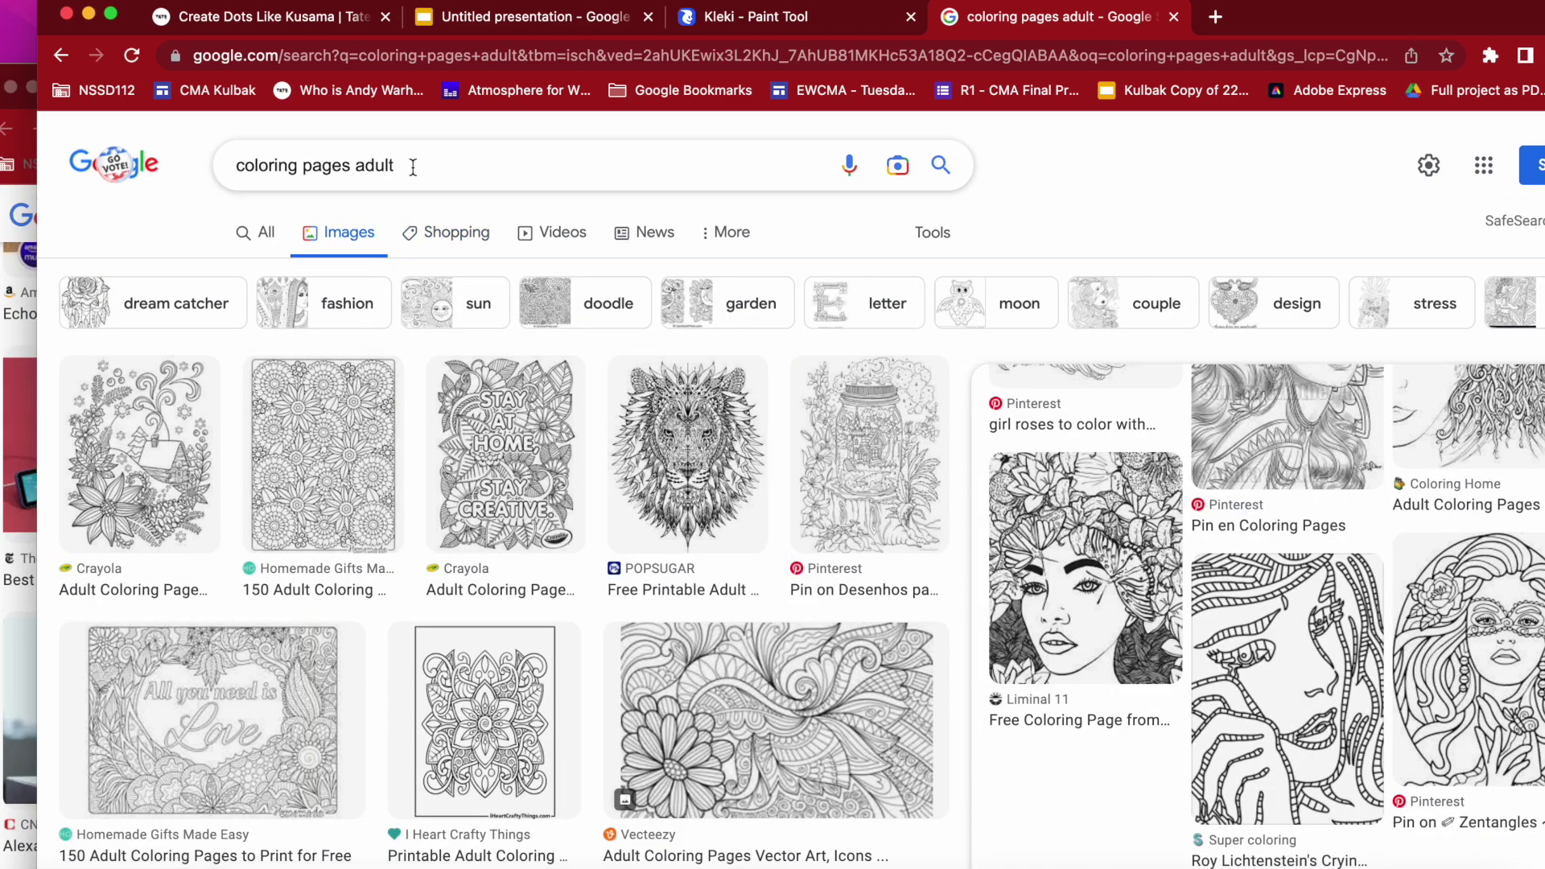
Change the search to 'coloring pages butterfly' and run it
left_click_drag(412, 167, 373, 166)
key("BackSpace")
key("BackSpace")
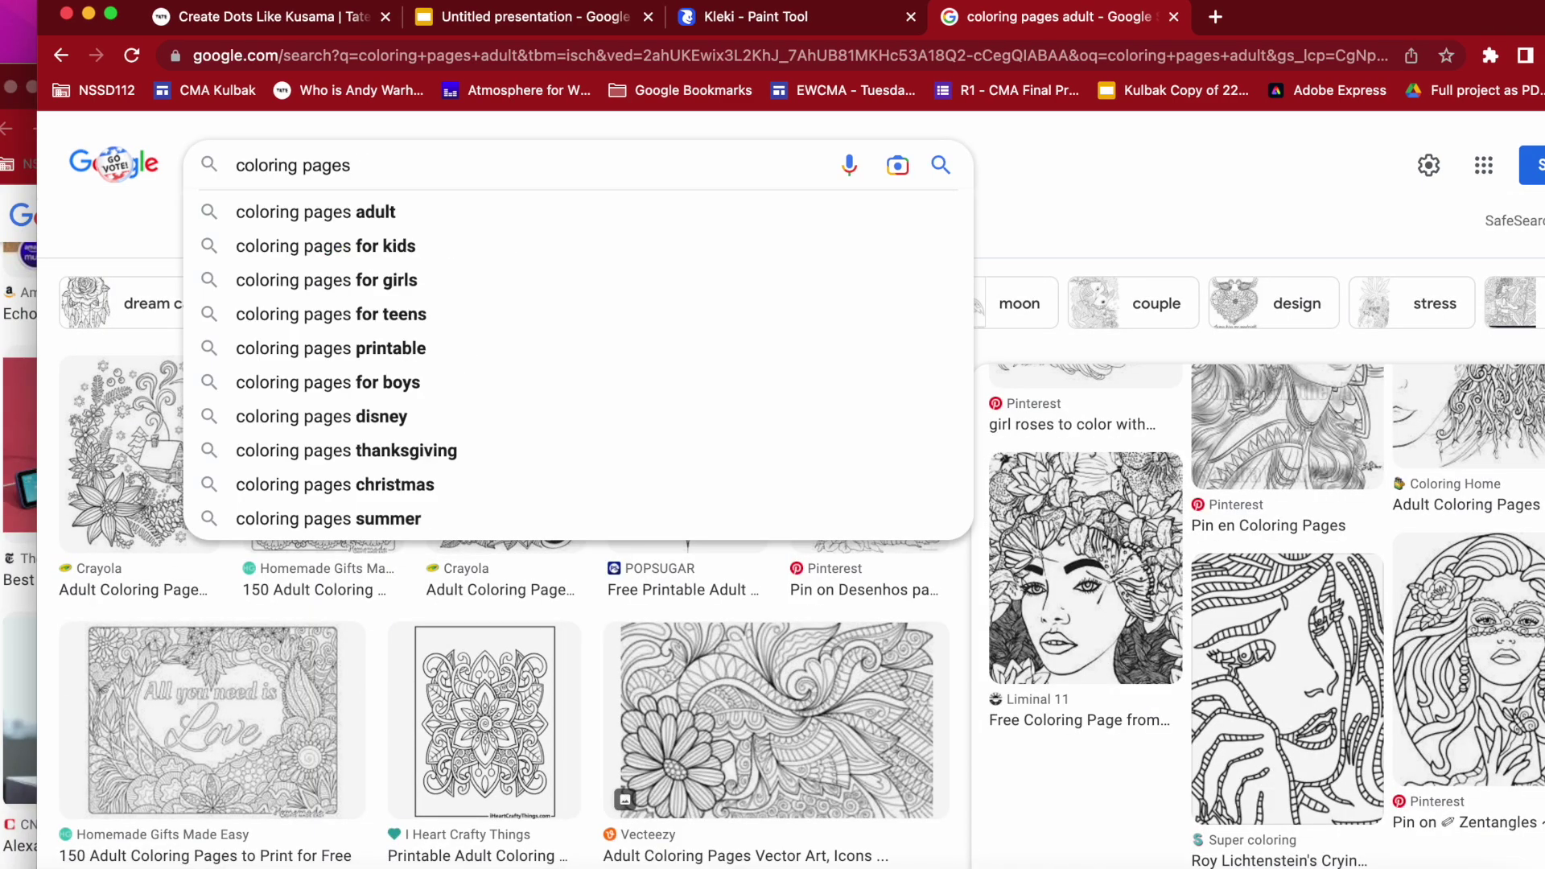
type("butterfly")
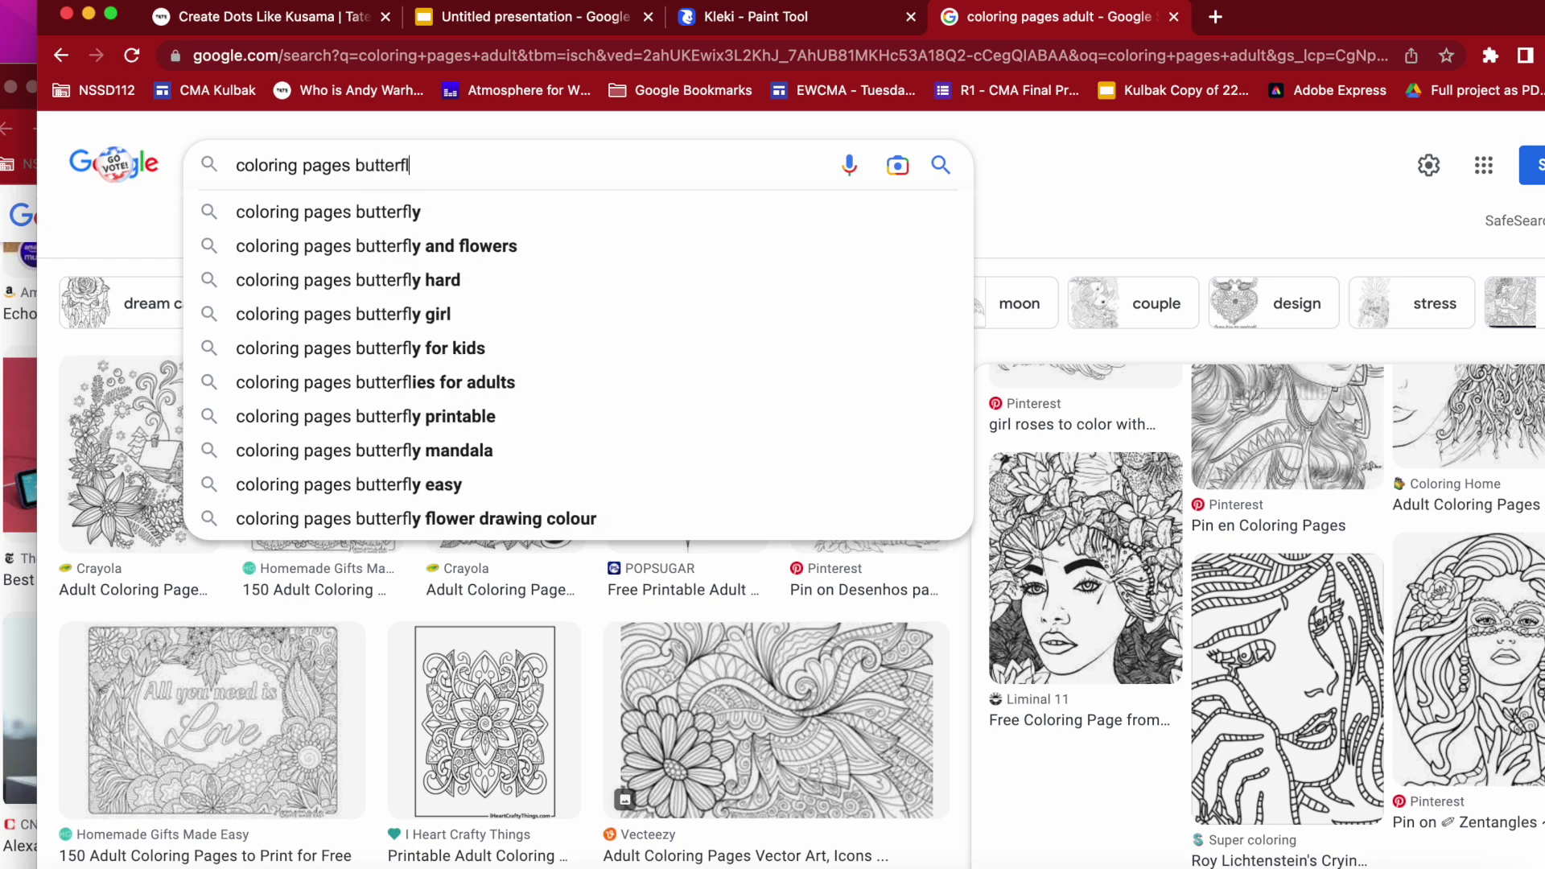
key("Return")
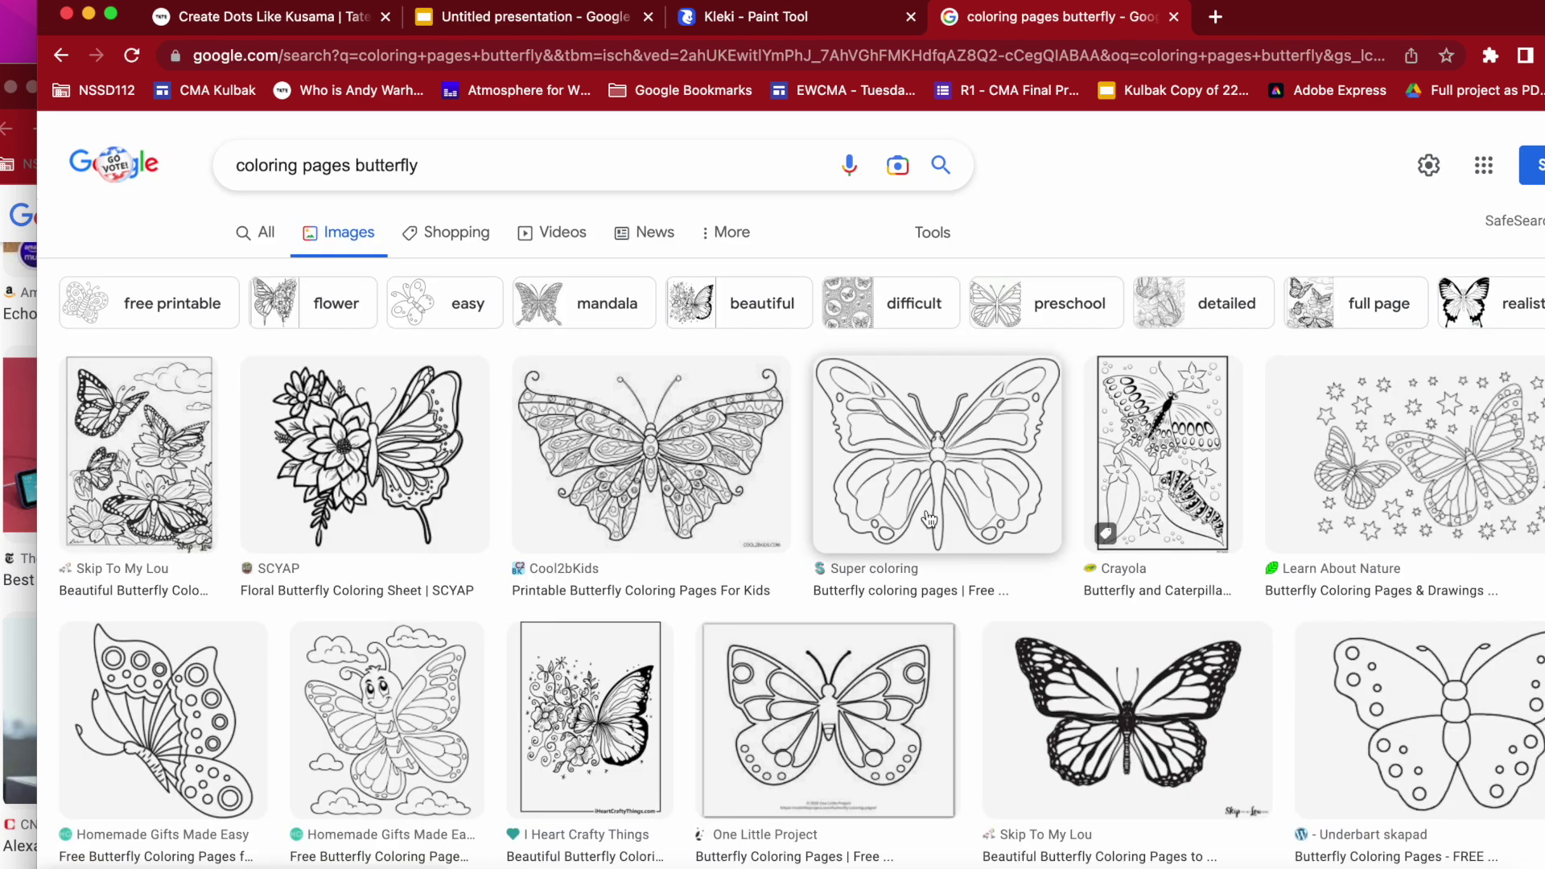
Preview the Super coloring butterfly outline and save it to the desktop folder
left_click(927, 486)
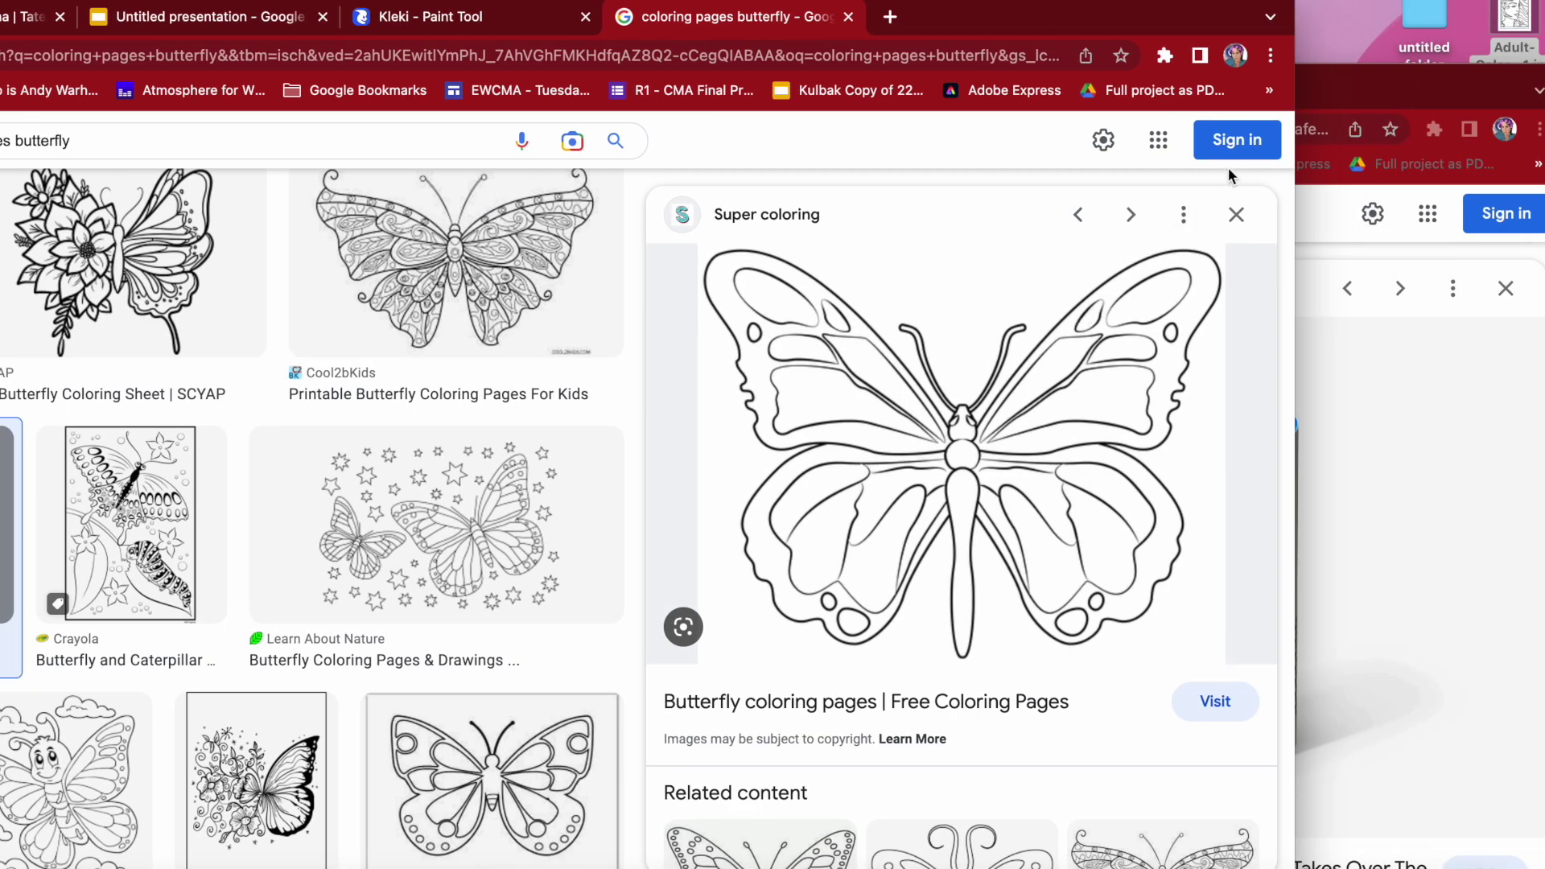
left_click_drag(1081, 510, 1370, 60)
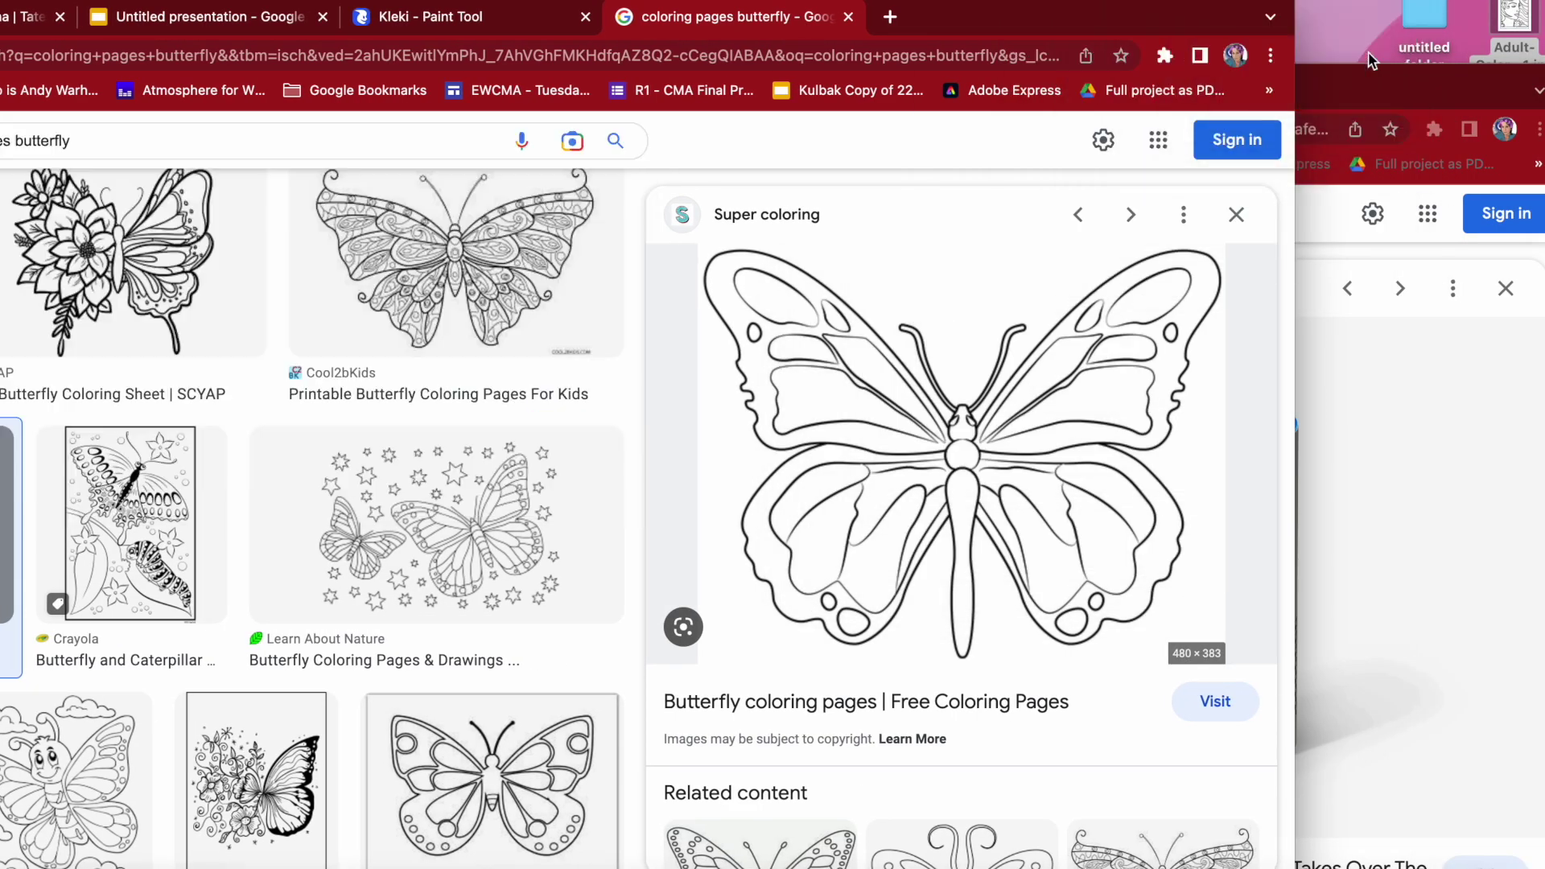
left_click(1387, 391)
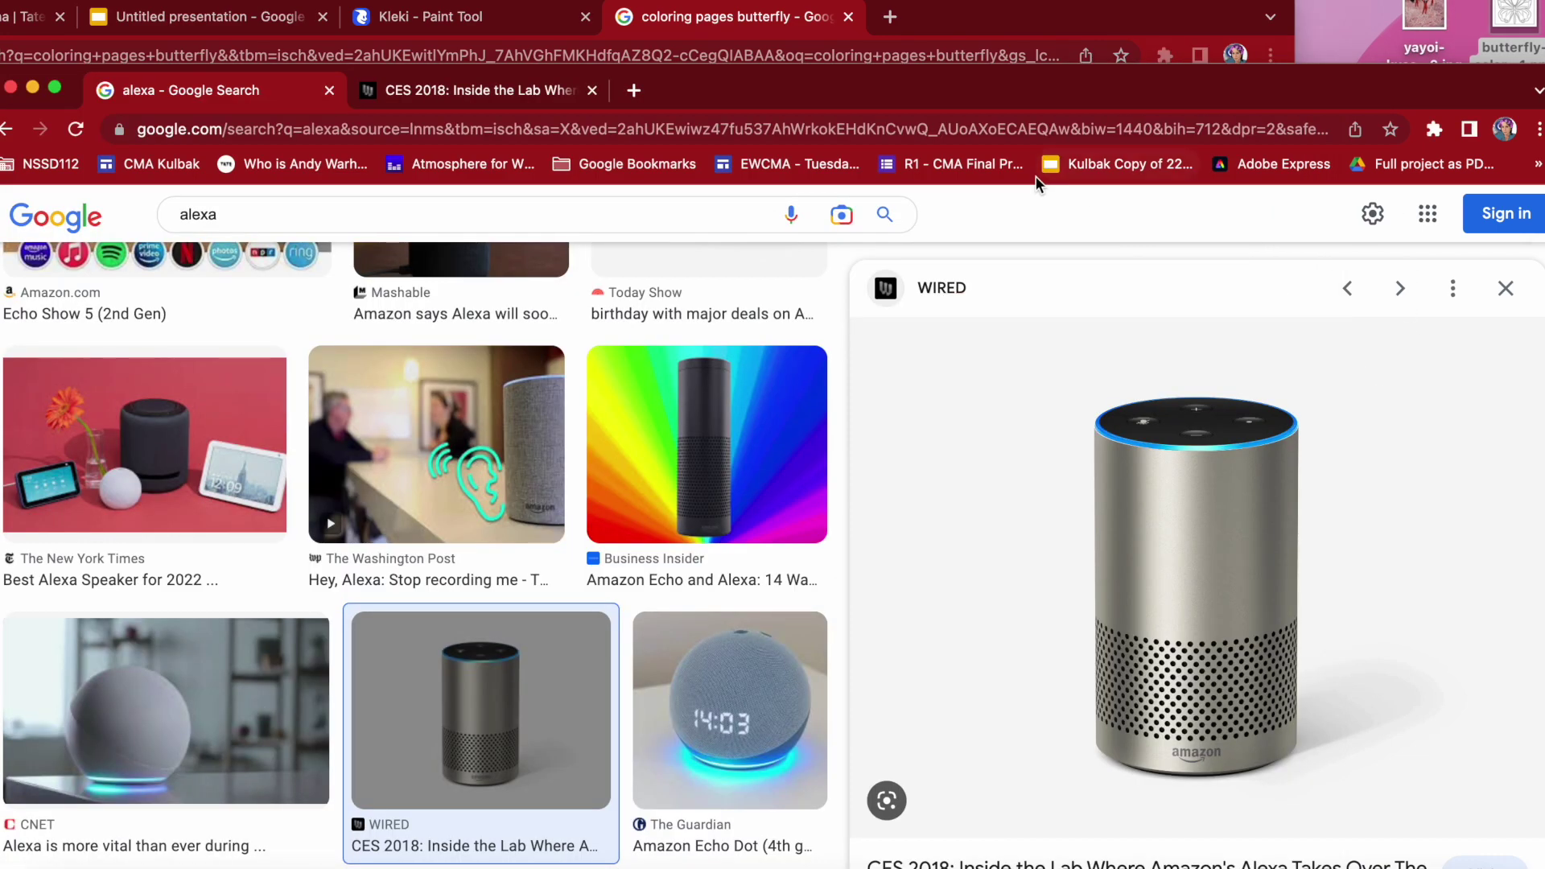
Open kleki.com in a new browser tab
left_click(518, 84)
left_click(631, 91)
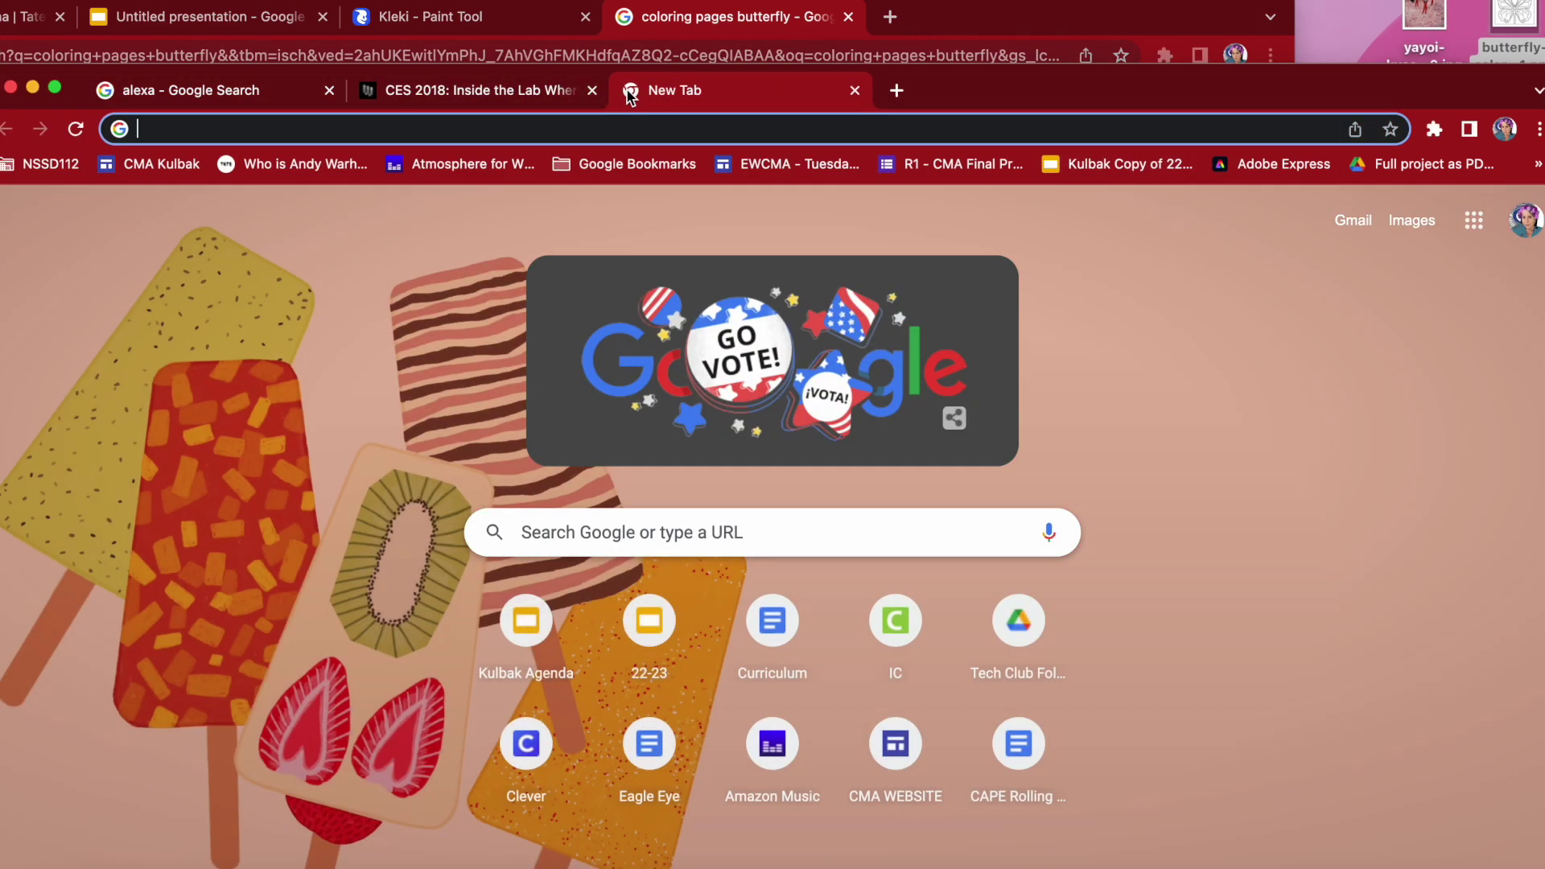
type("ke")
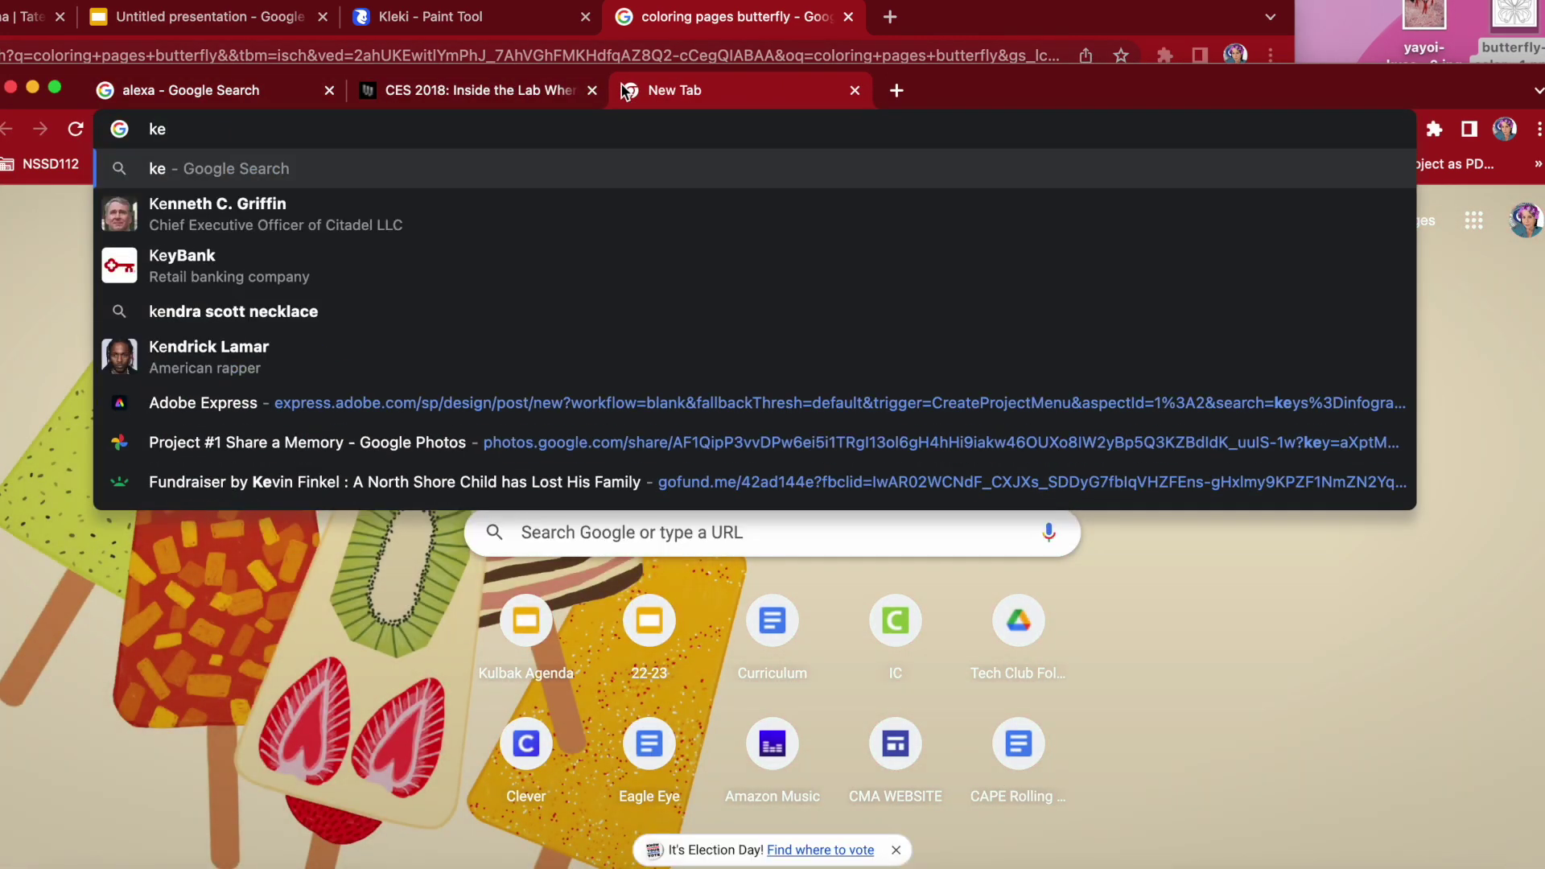
key("BackSpace")
type("lek")
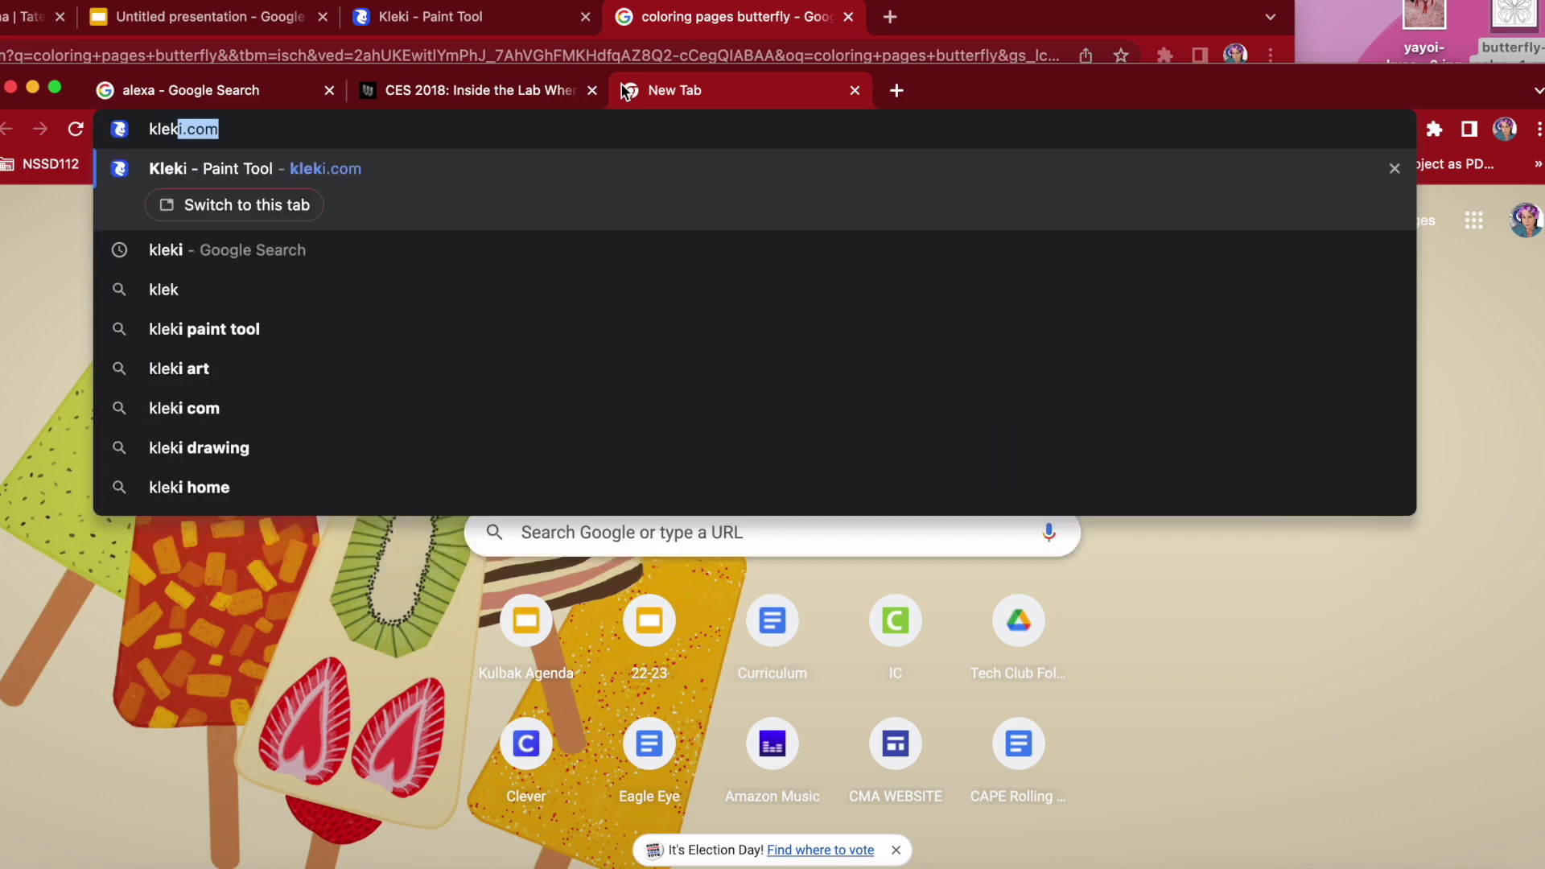
key("Return")
Import the butterfly image as a new layer, enlarged to fill most of the canvas
left_click_drag(948, 95, 840, 21)
left_click_drag(1510, 31, 499, 347)
left_click_drag(753, 550, 837, 612)
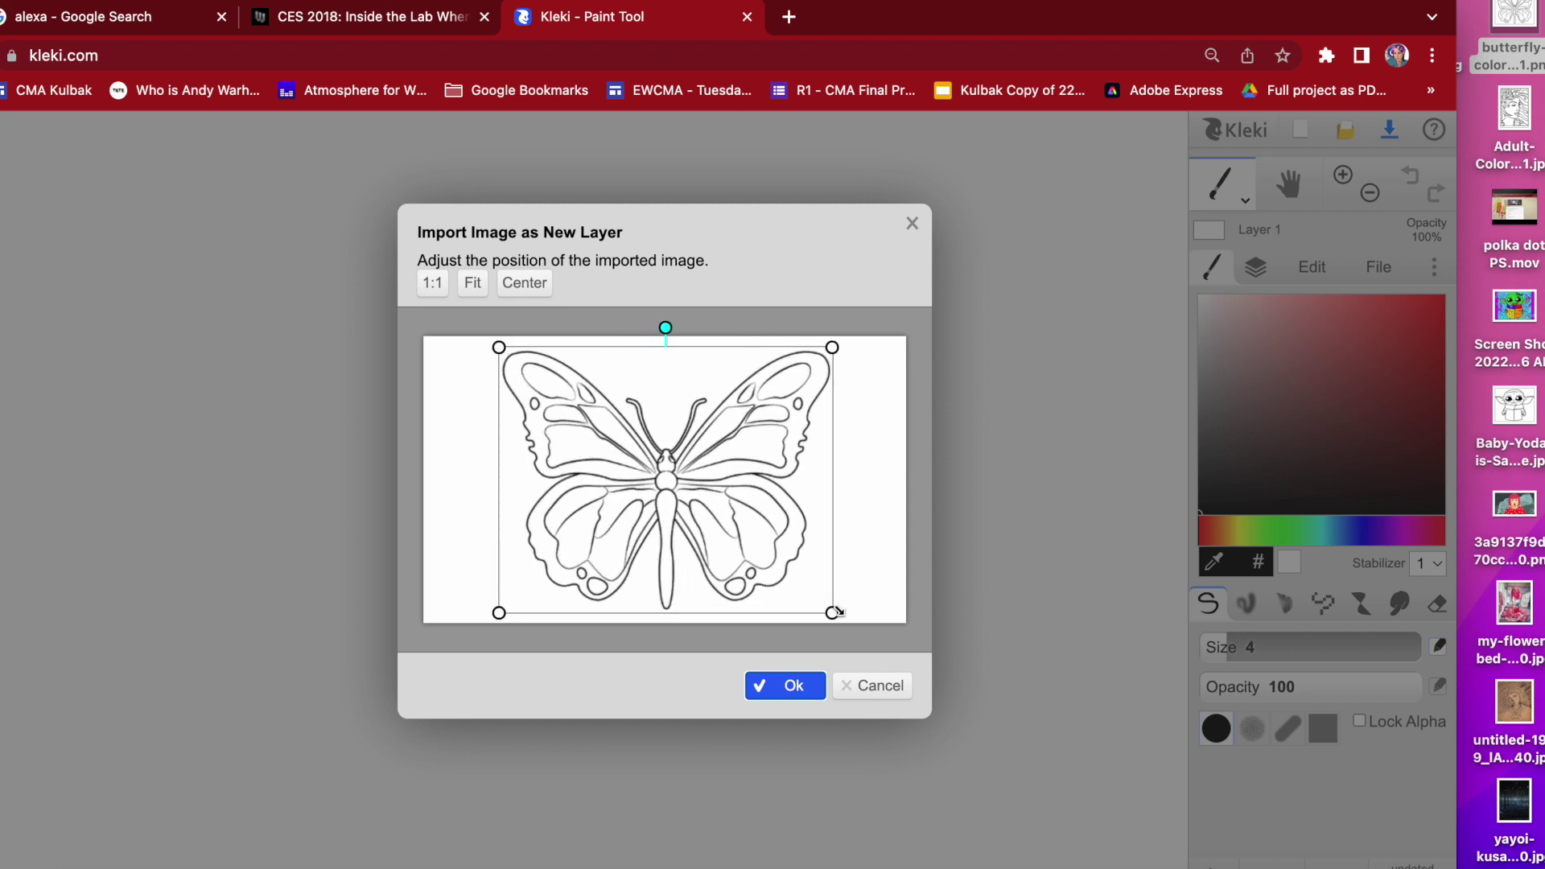
left_click(793, 697)
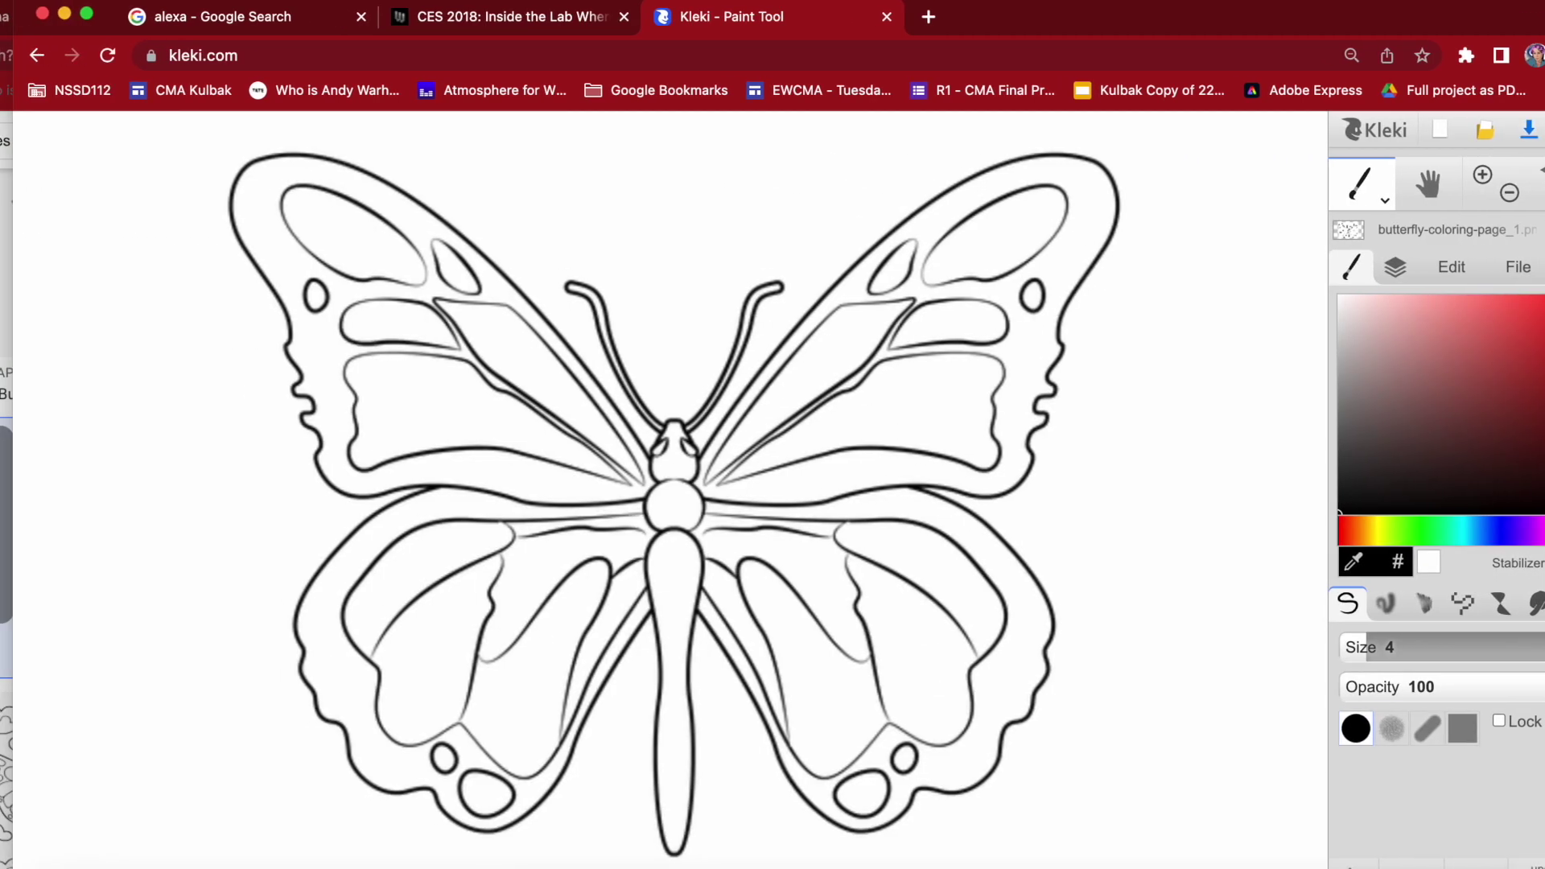
Switch to the fill tool and fill several wing sections red and orange
left_click(1390, 194)
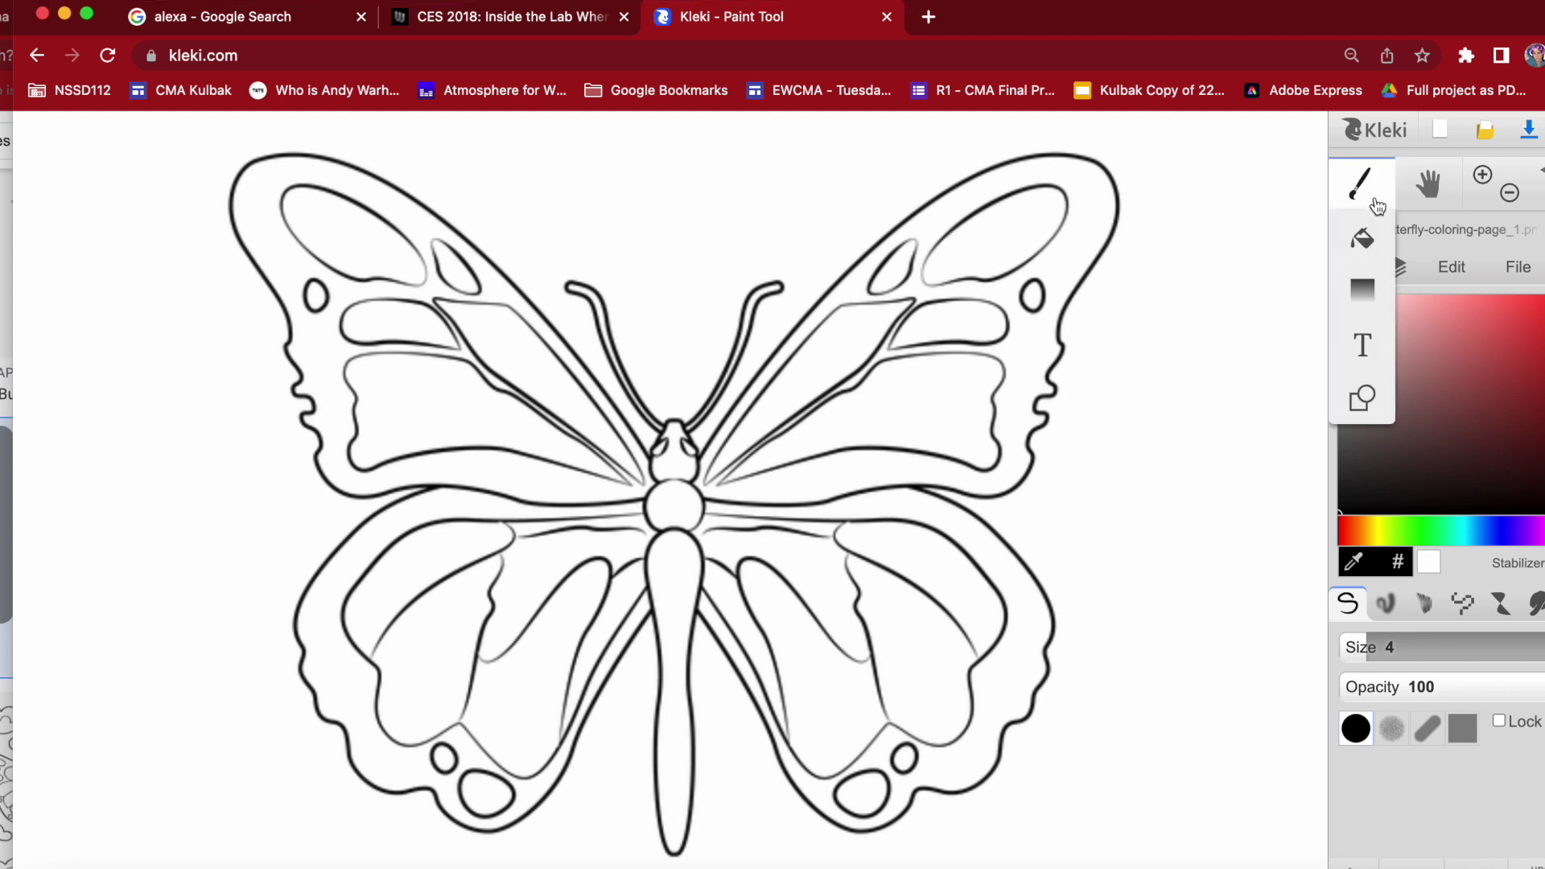
left_click(1366, 235)
left_click(1507, 321)
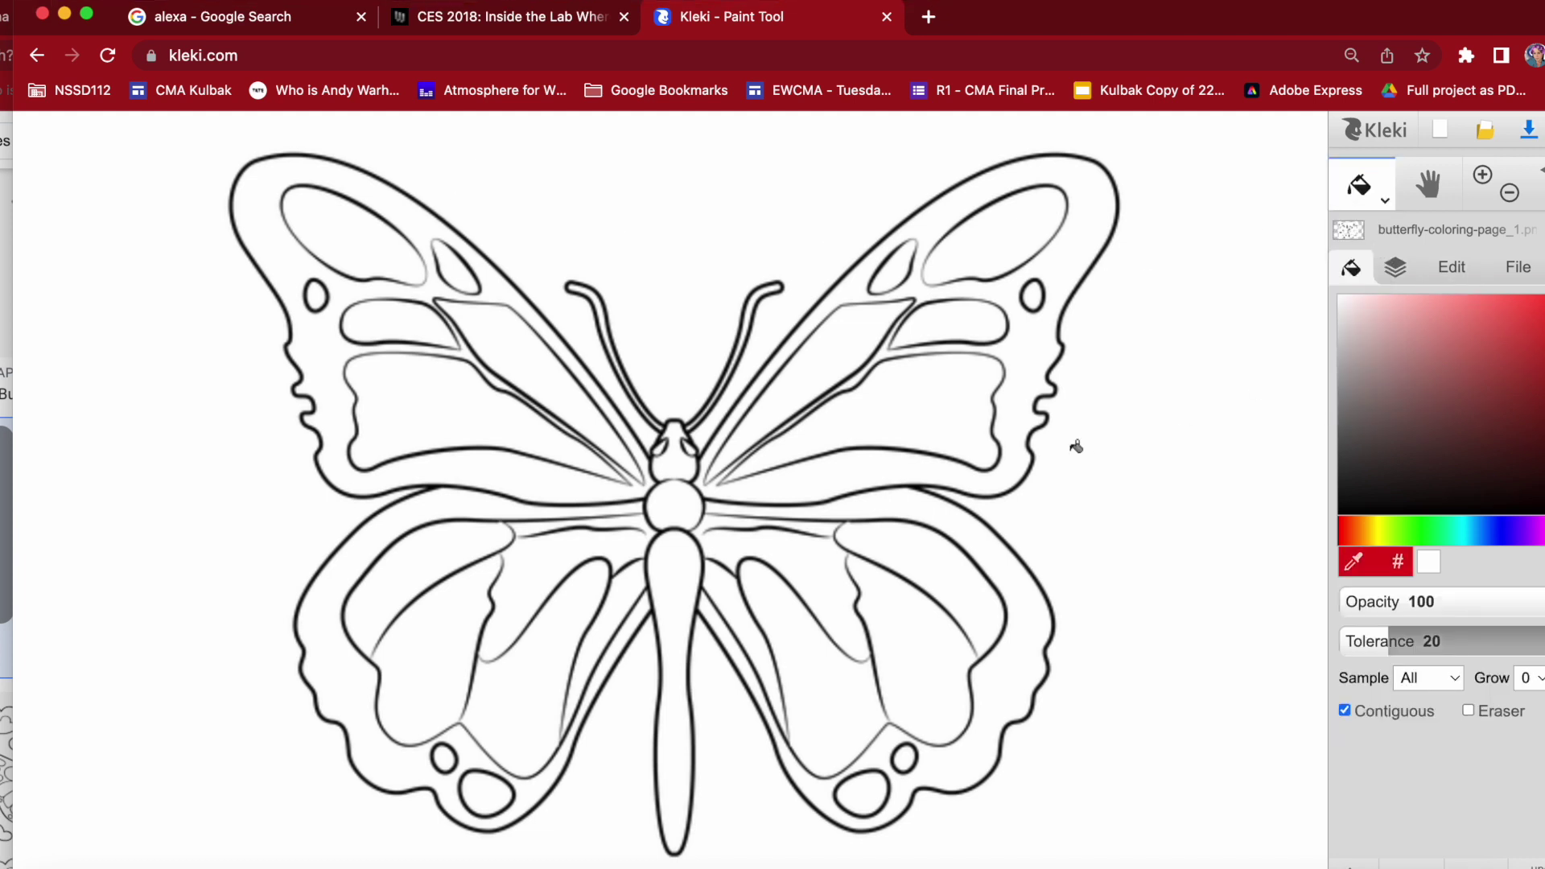
left_click(1021, 436)
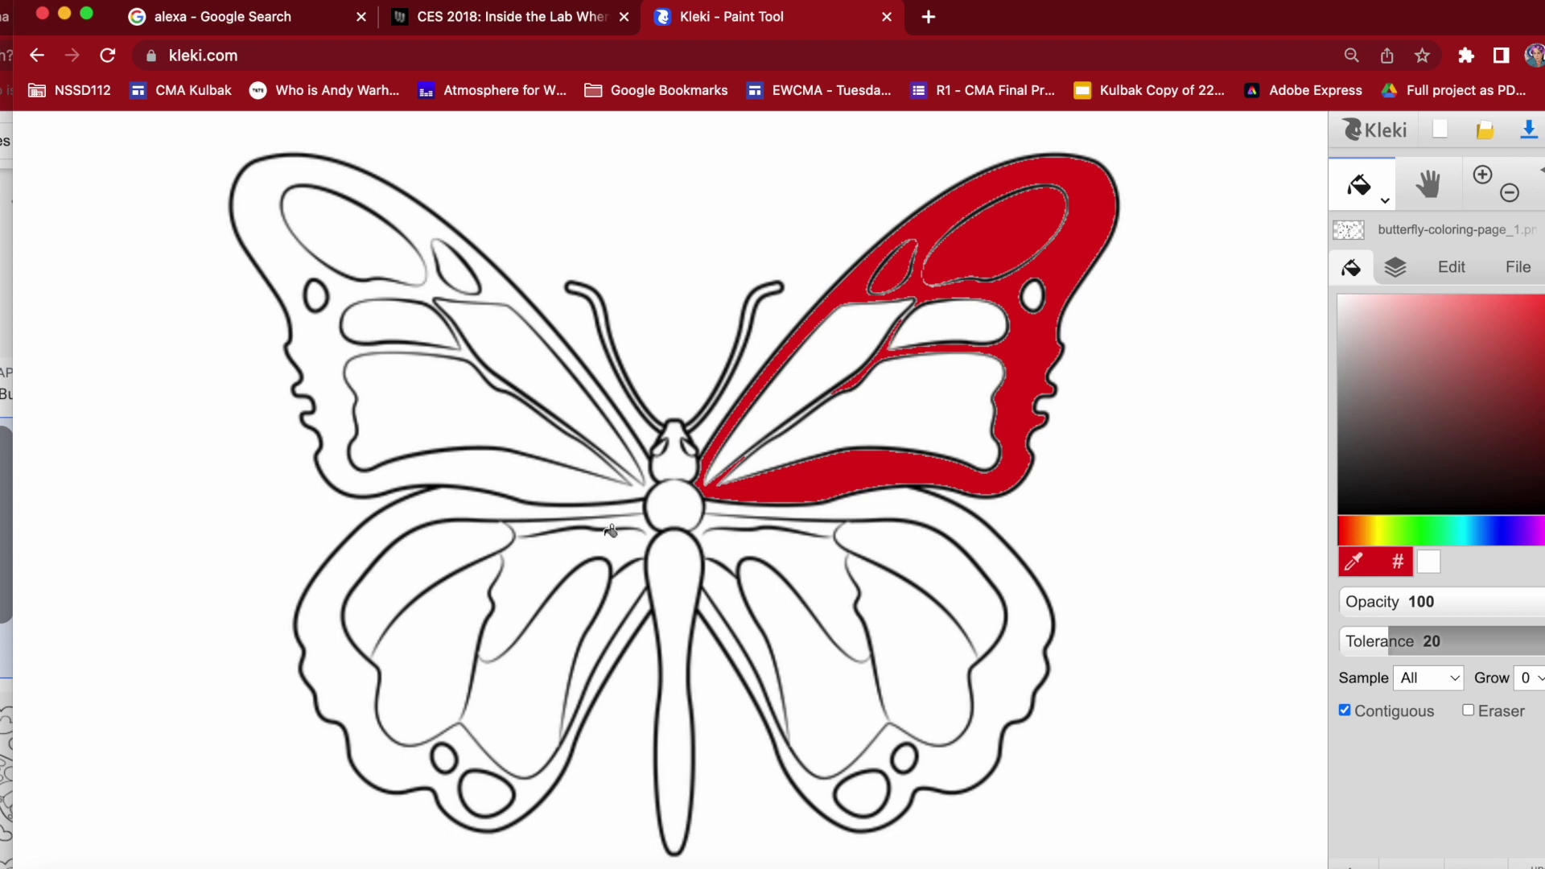
left_click(578, 559)
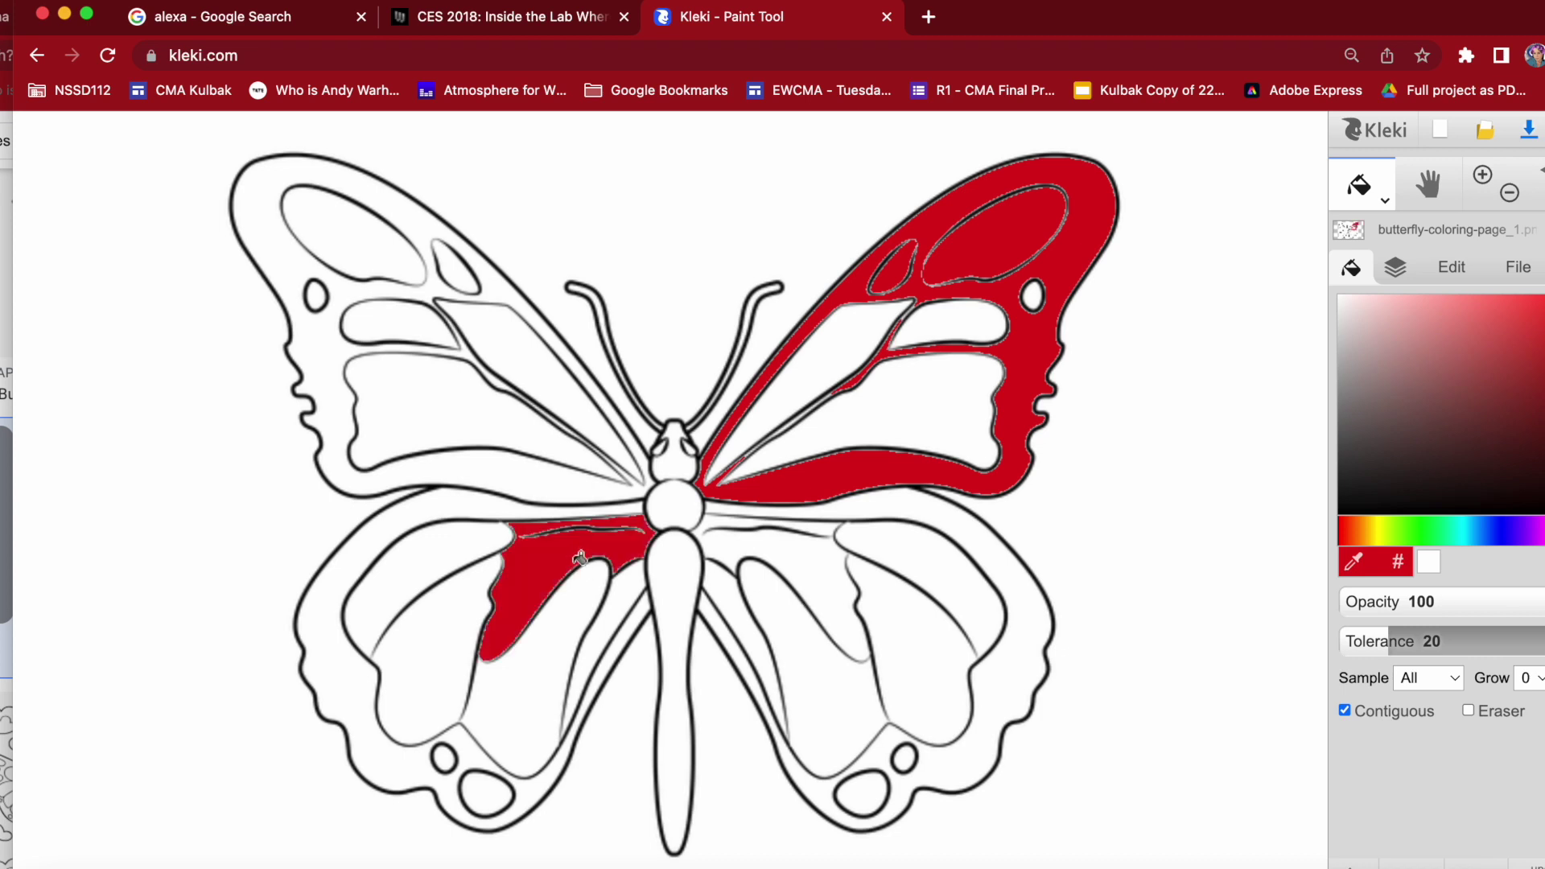
left_click(1363, 533)
left_click(801, 570)
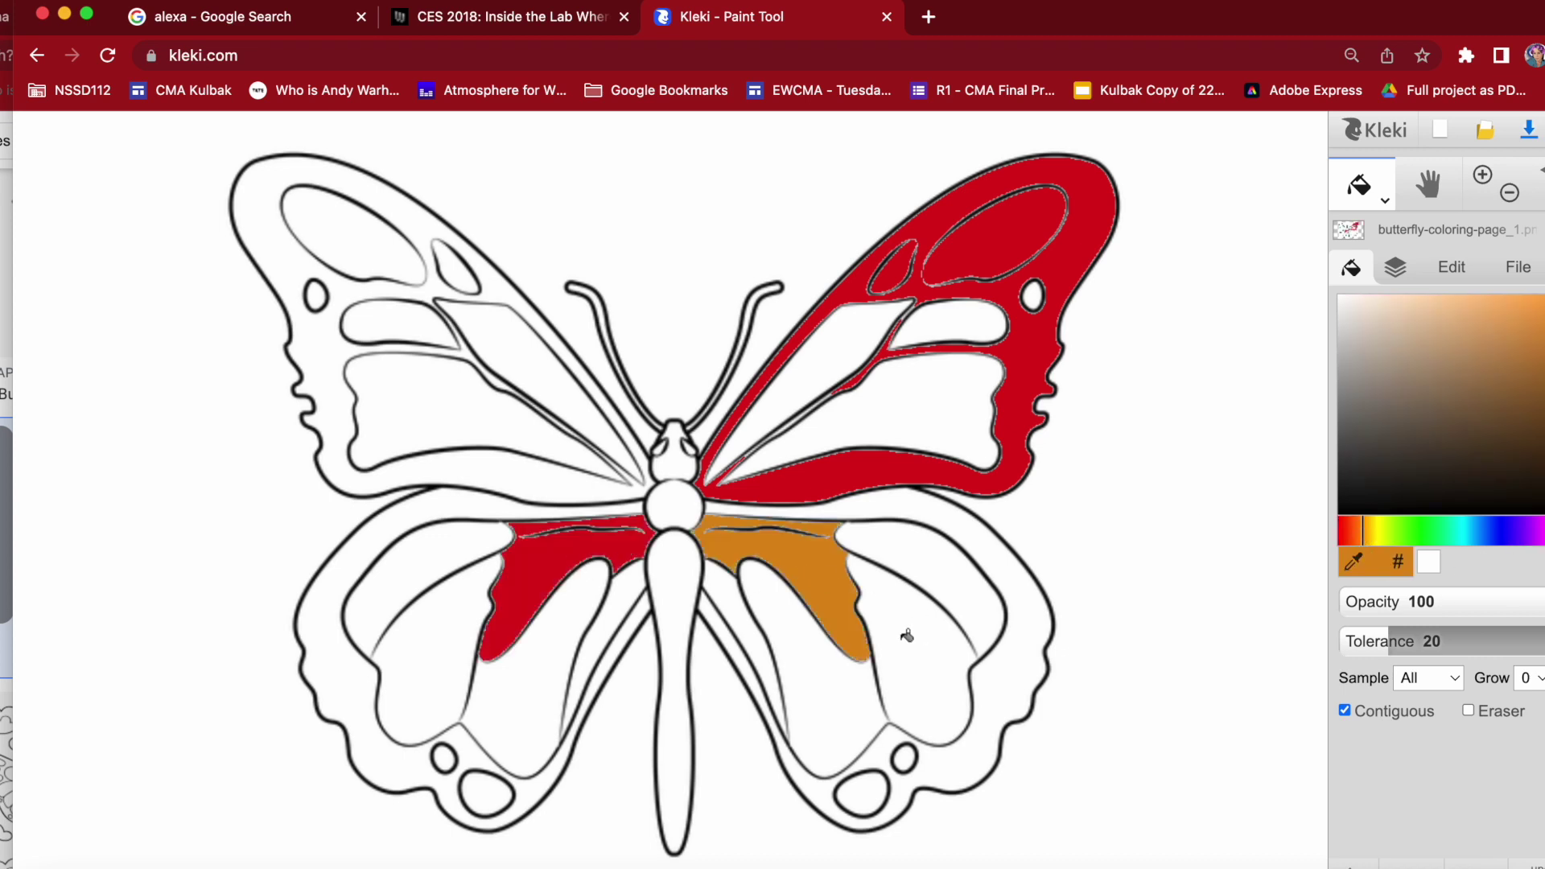
left_click(562, 671)
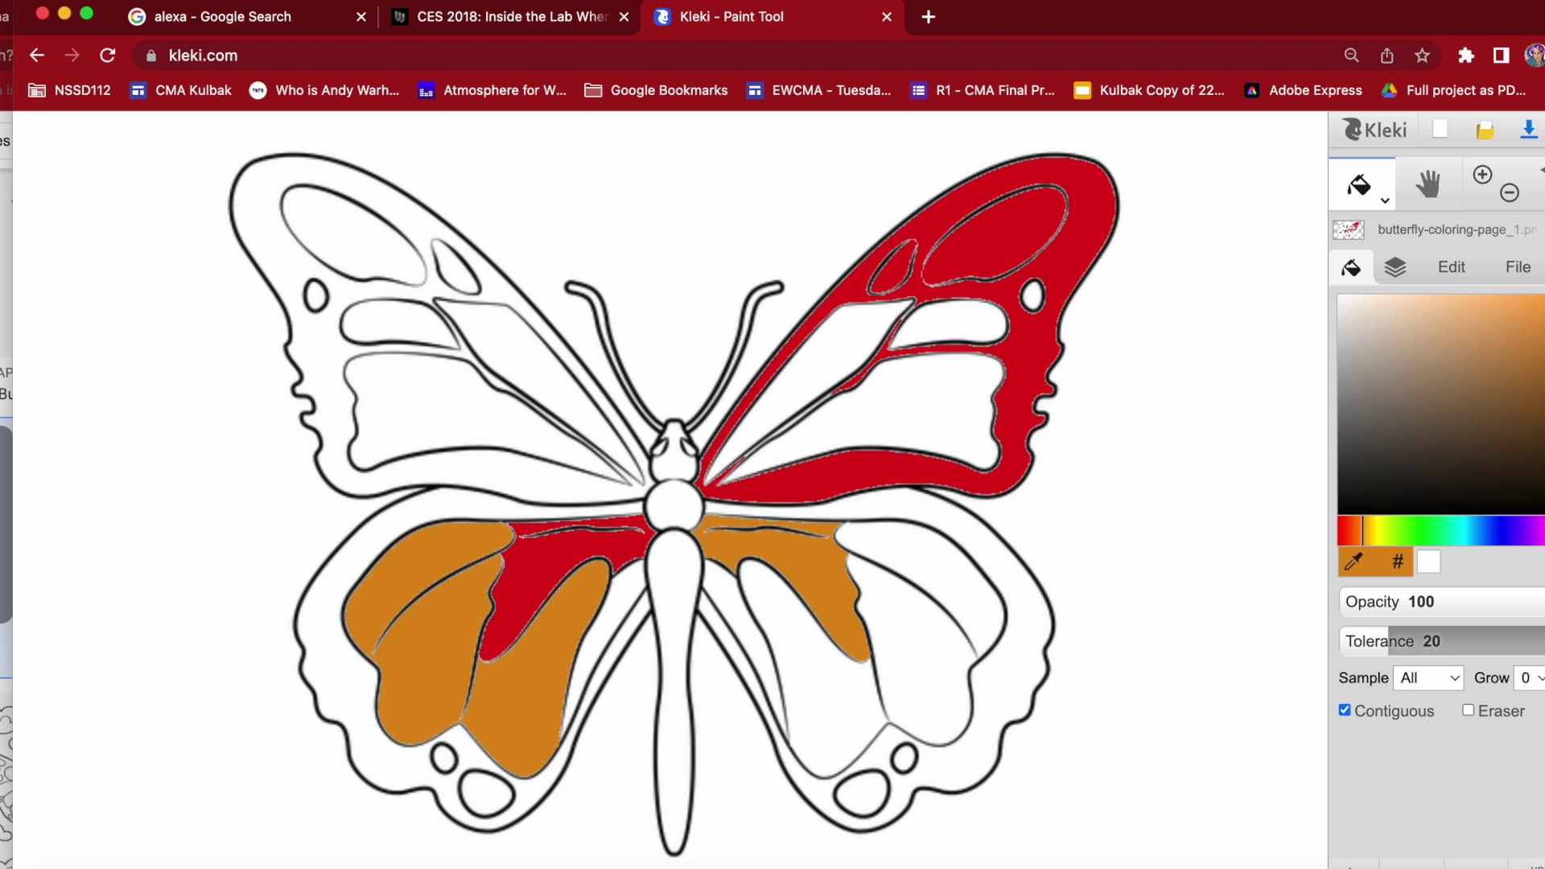
Fill more wing sections magenta, yellow, dark purple, green and teal
left_click(1541, 531)
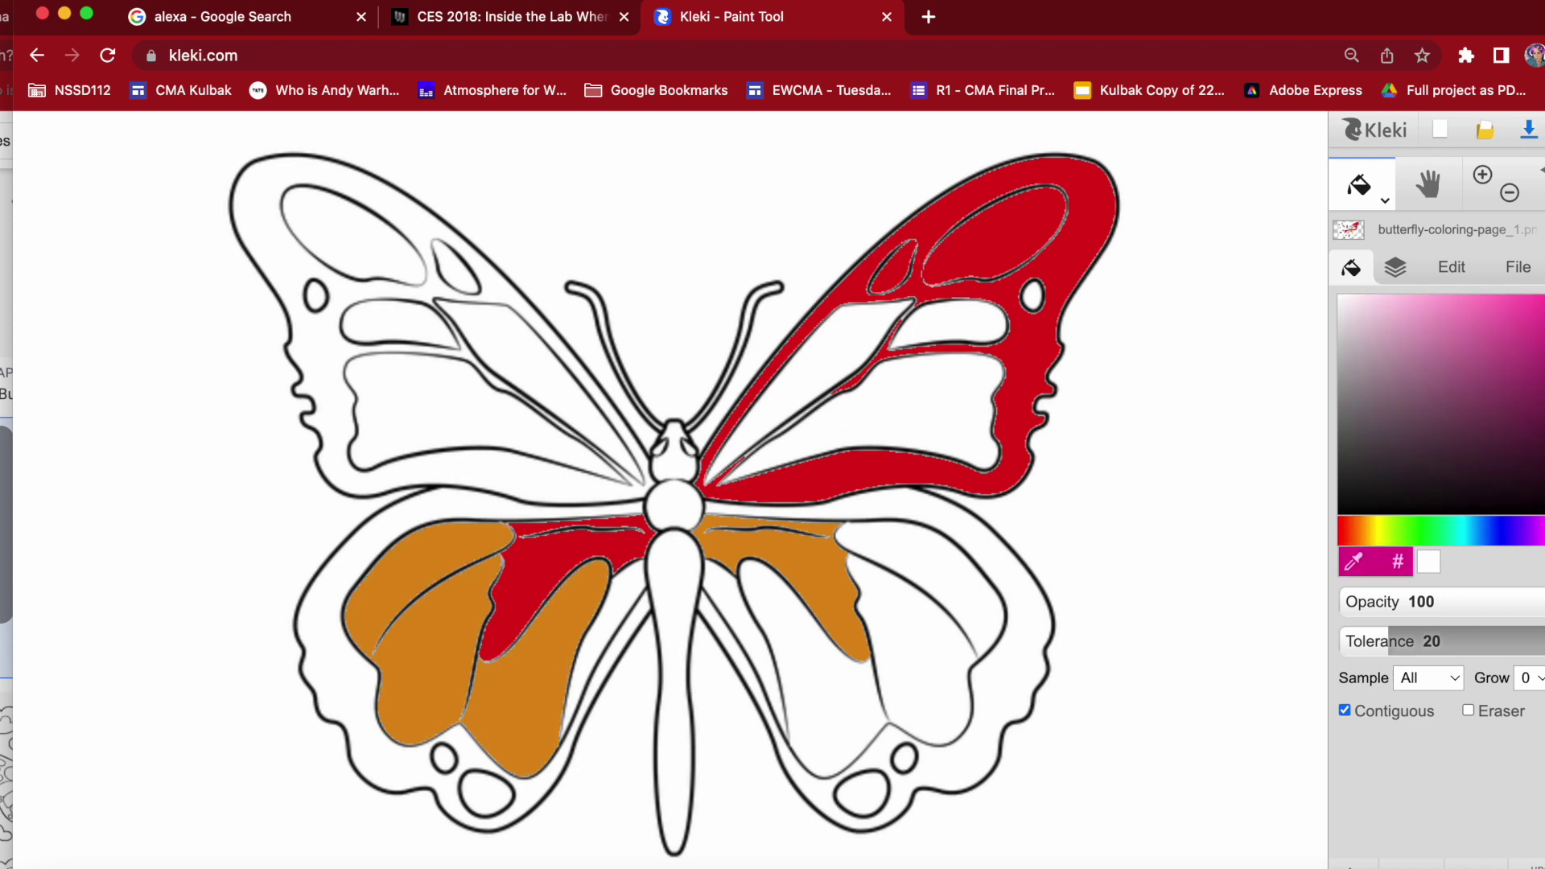
left_click(827, 371)
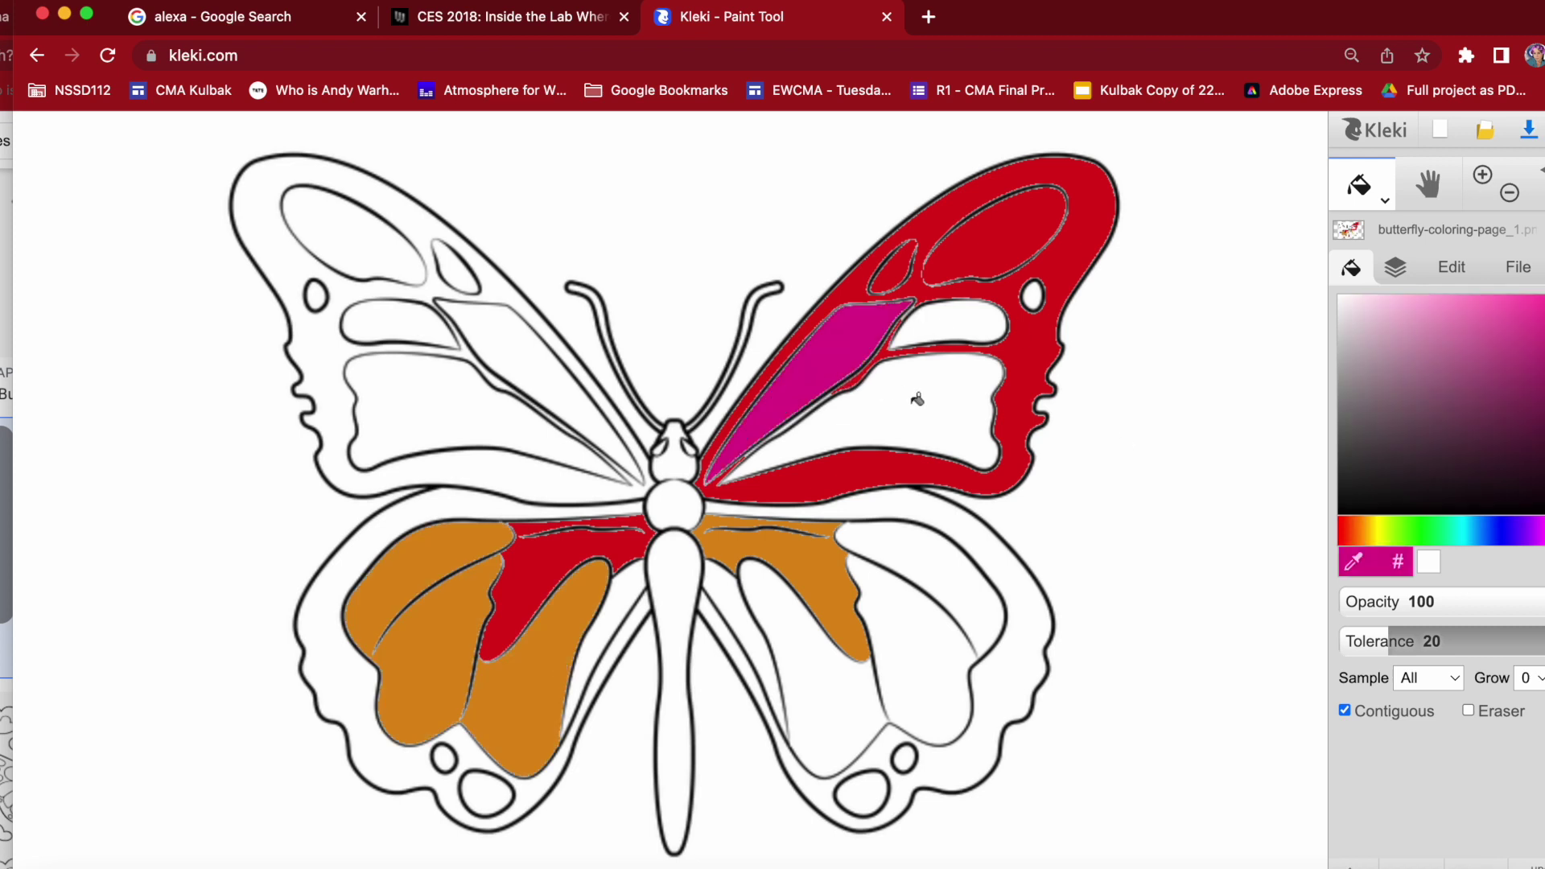
left_click(333, 400)
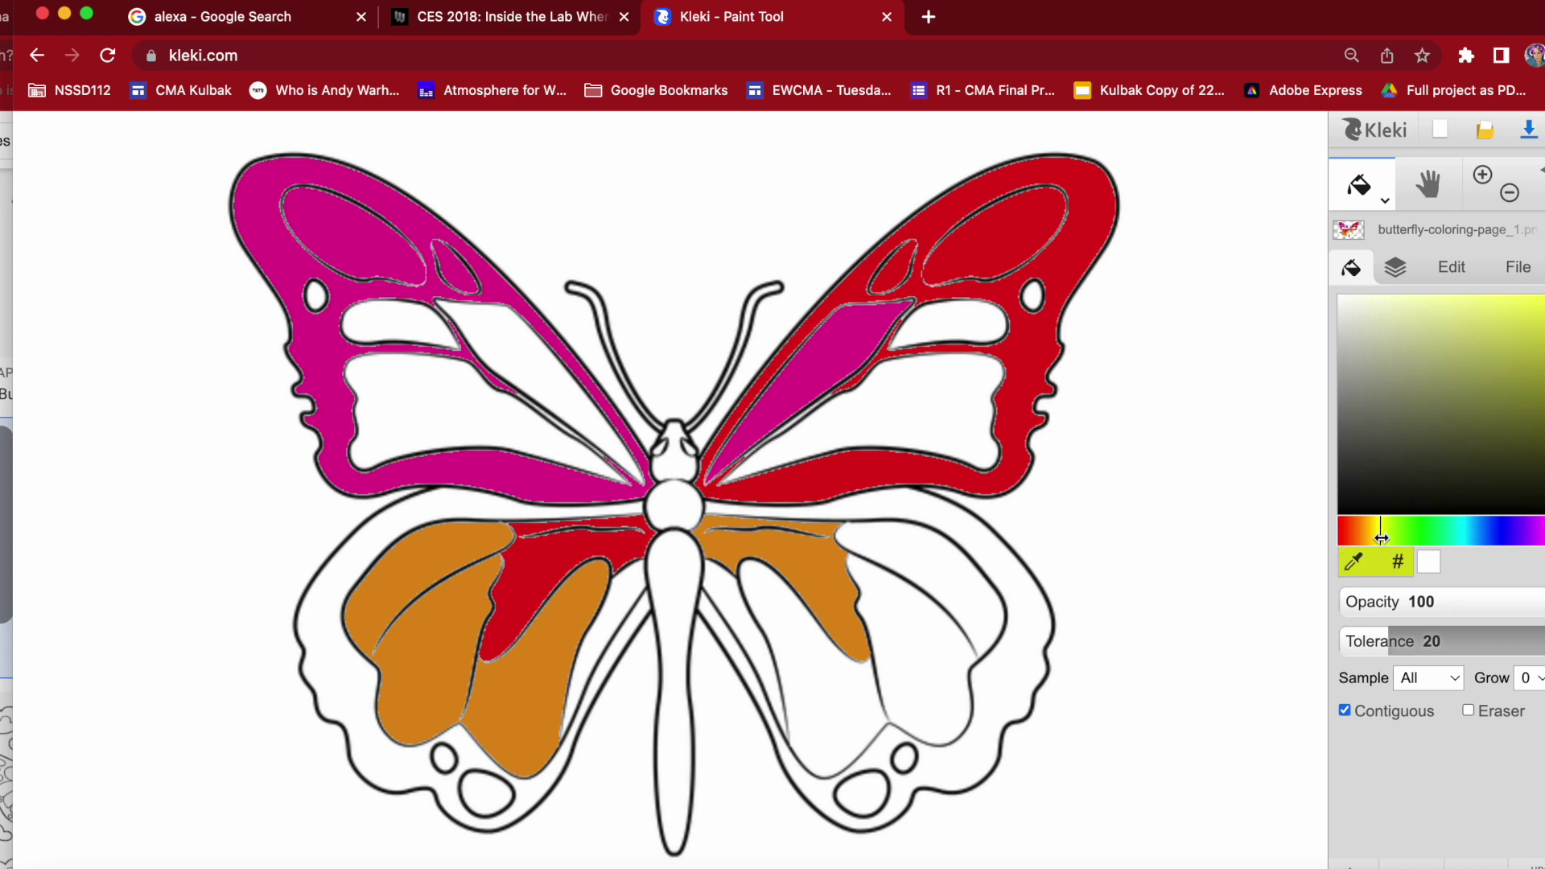
left_click(926, 411)
left_click(949, 322)
left_click(926, 628)
left_click(450, 403)
left_click(523, 354)
left_click(330, 708)
Colour the outlines and body violet, and fill the background and remaining wing ovals blue
left_click(1532, 533)
left_click(241, 202)
left_click(394, 322)
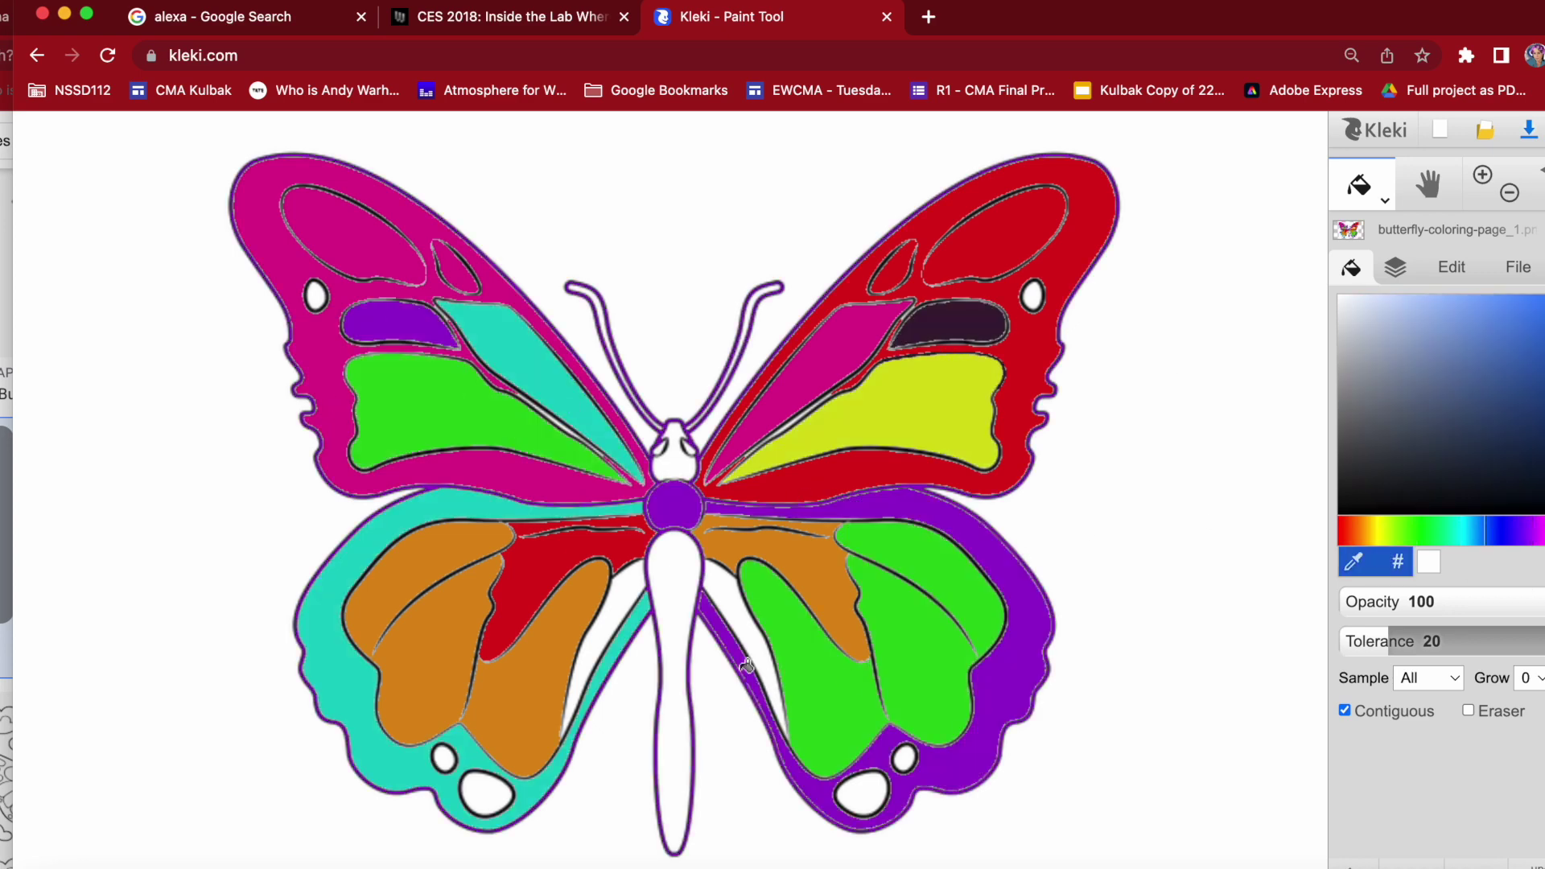
left_click(674, 684)
left_click(604, 643)
left_click(1207, 483)
left_click(1046, 628)
left_click(905, 756)
left_click(497, 795)
left_click(444, 758)
left_click(316, 295)
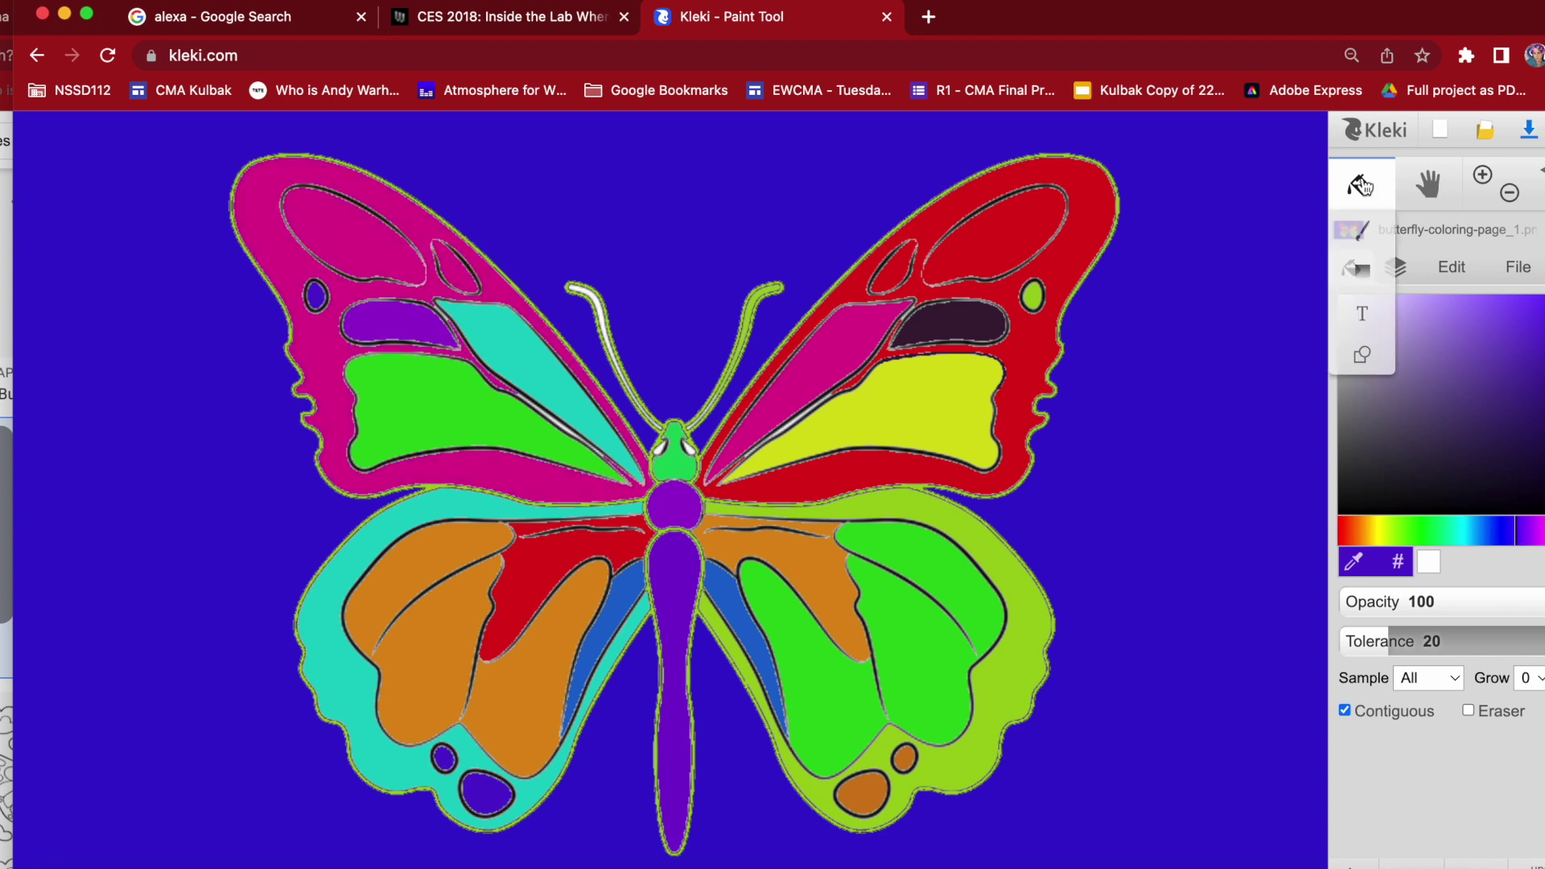
Switch to a larger brush and set a bright yellow paint colour
key("b")
mouse_move(1352, 643)
left_mouse_down()
mouse_move(1489, 648)
mouse_move(1436, 648)
left_mouse_up()
left_click(1366, 531)
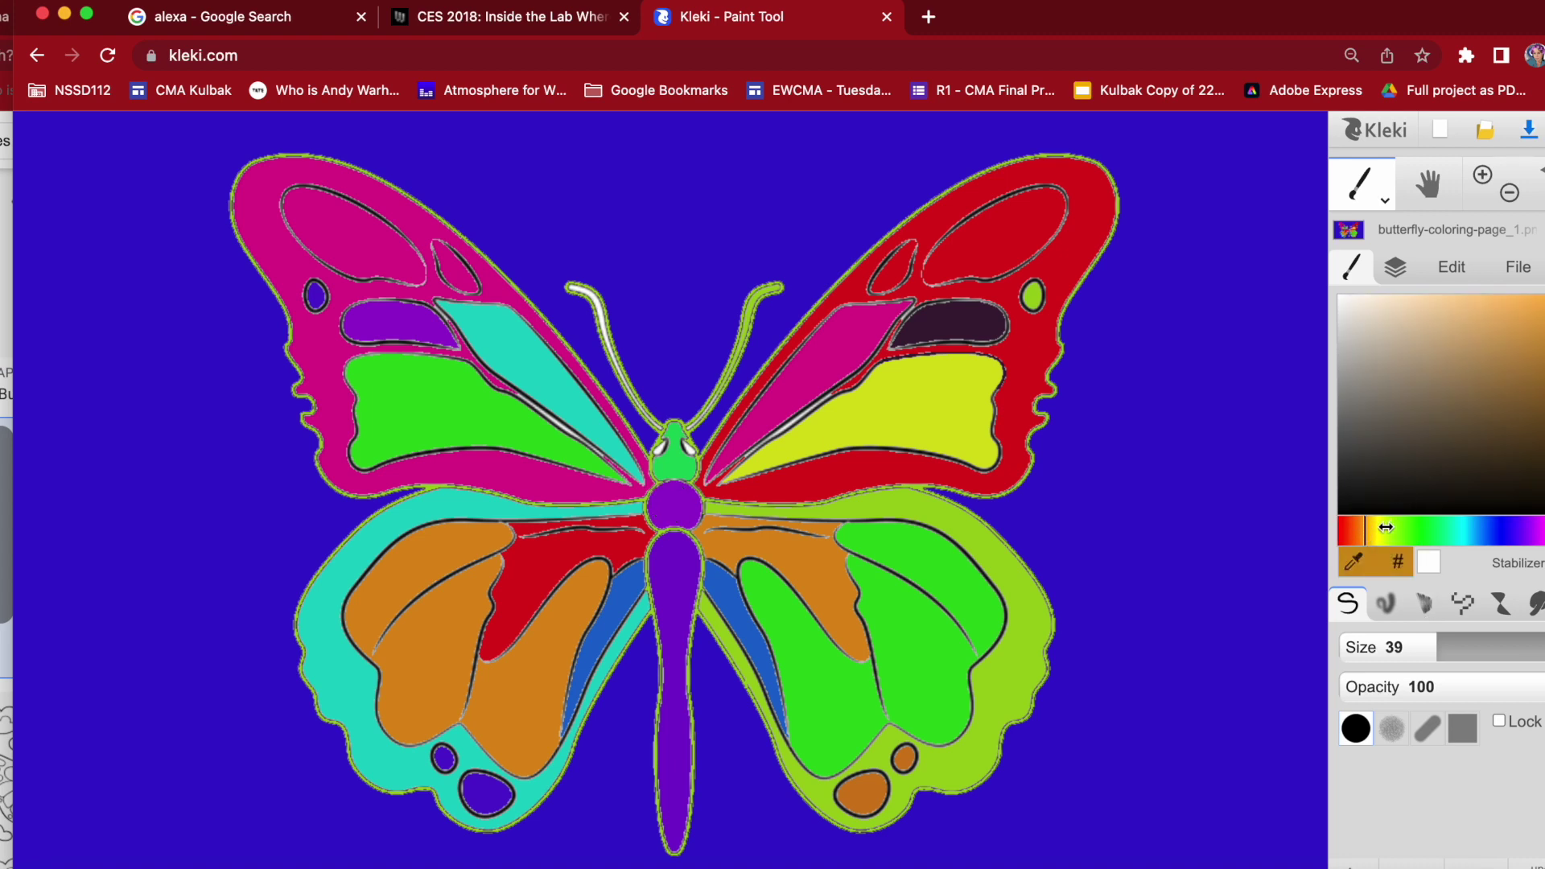
left_click(1386, 527)
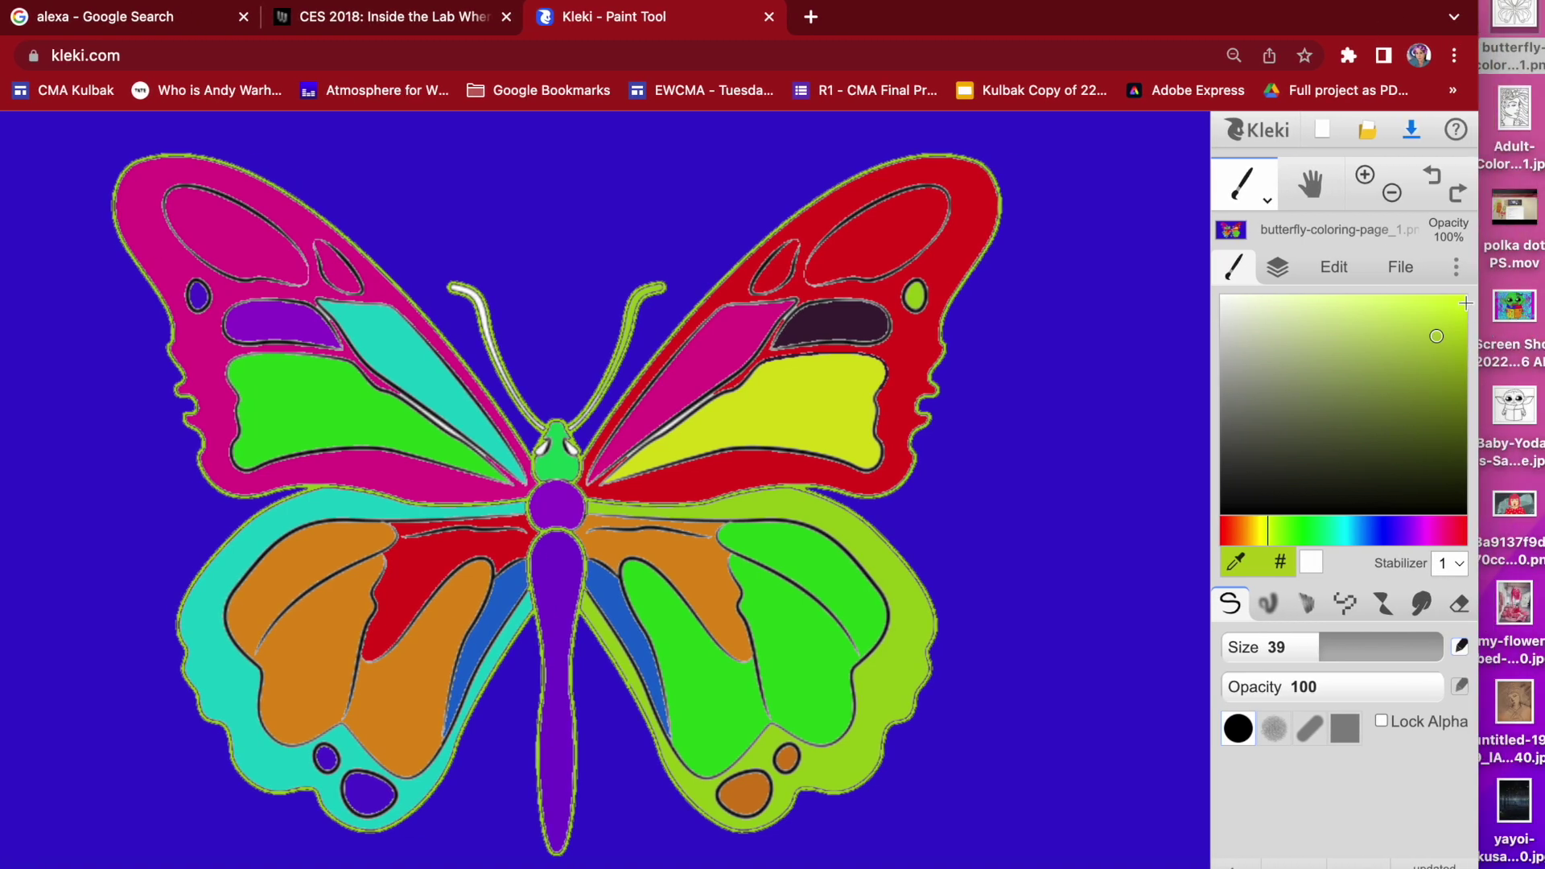
left_click(1456, 301)
left_click_drag(1267, 533, 1266, 533)
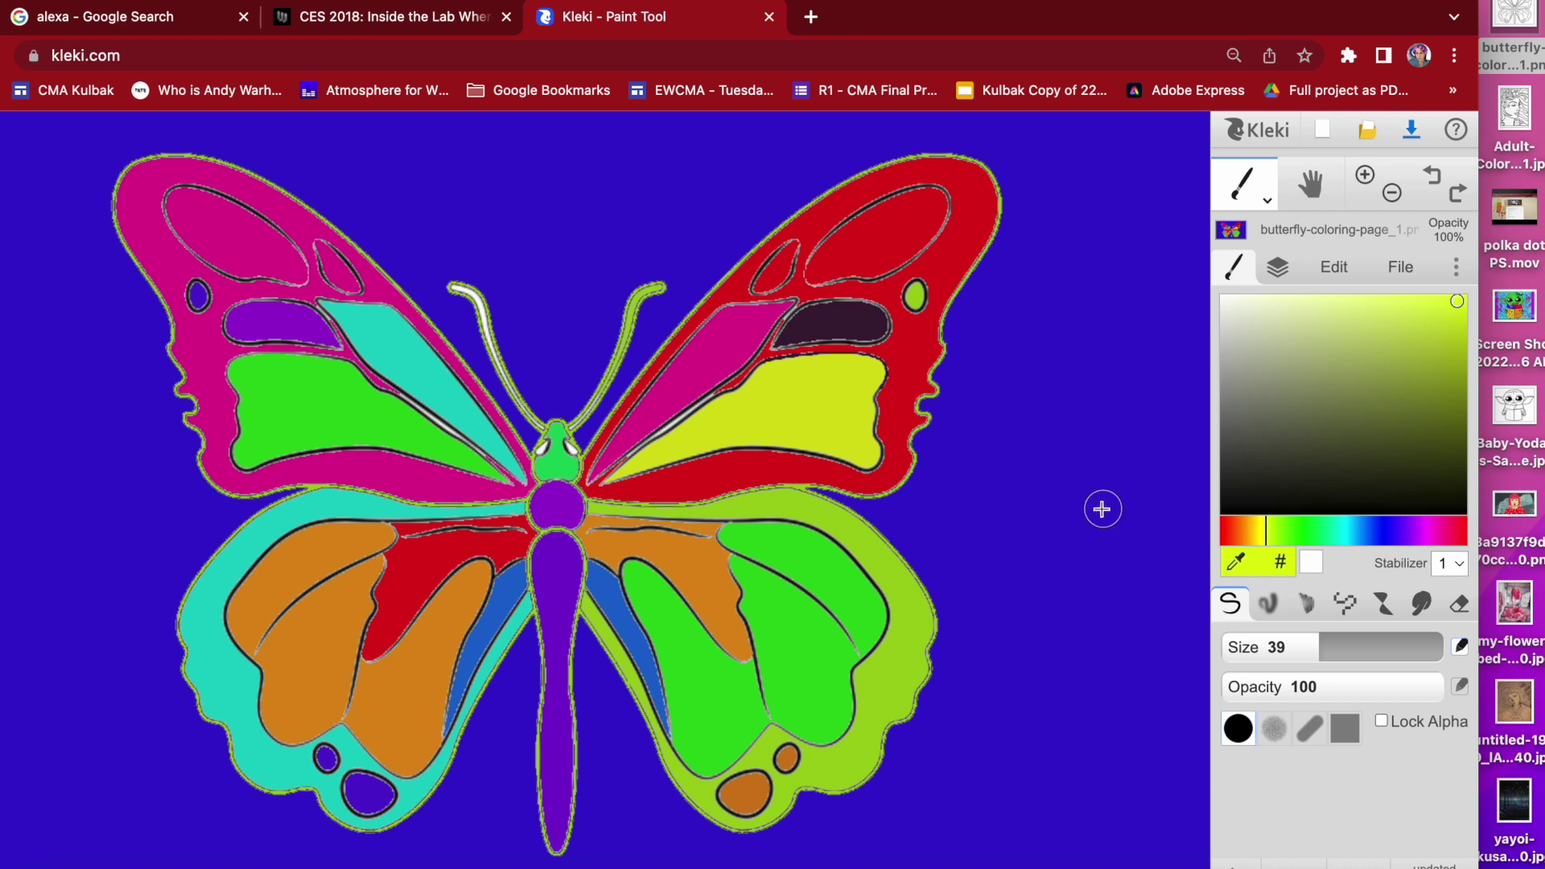
Stamp yellow dots around the butterfly and down the left side of the background
left_click(1102, 509)
left_click(1042, 421)
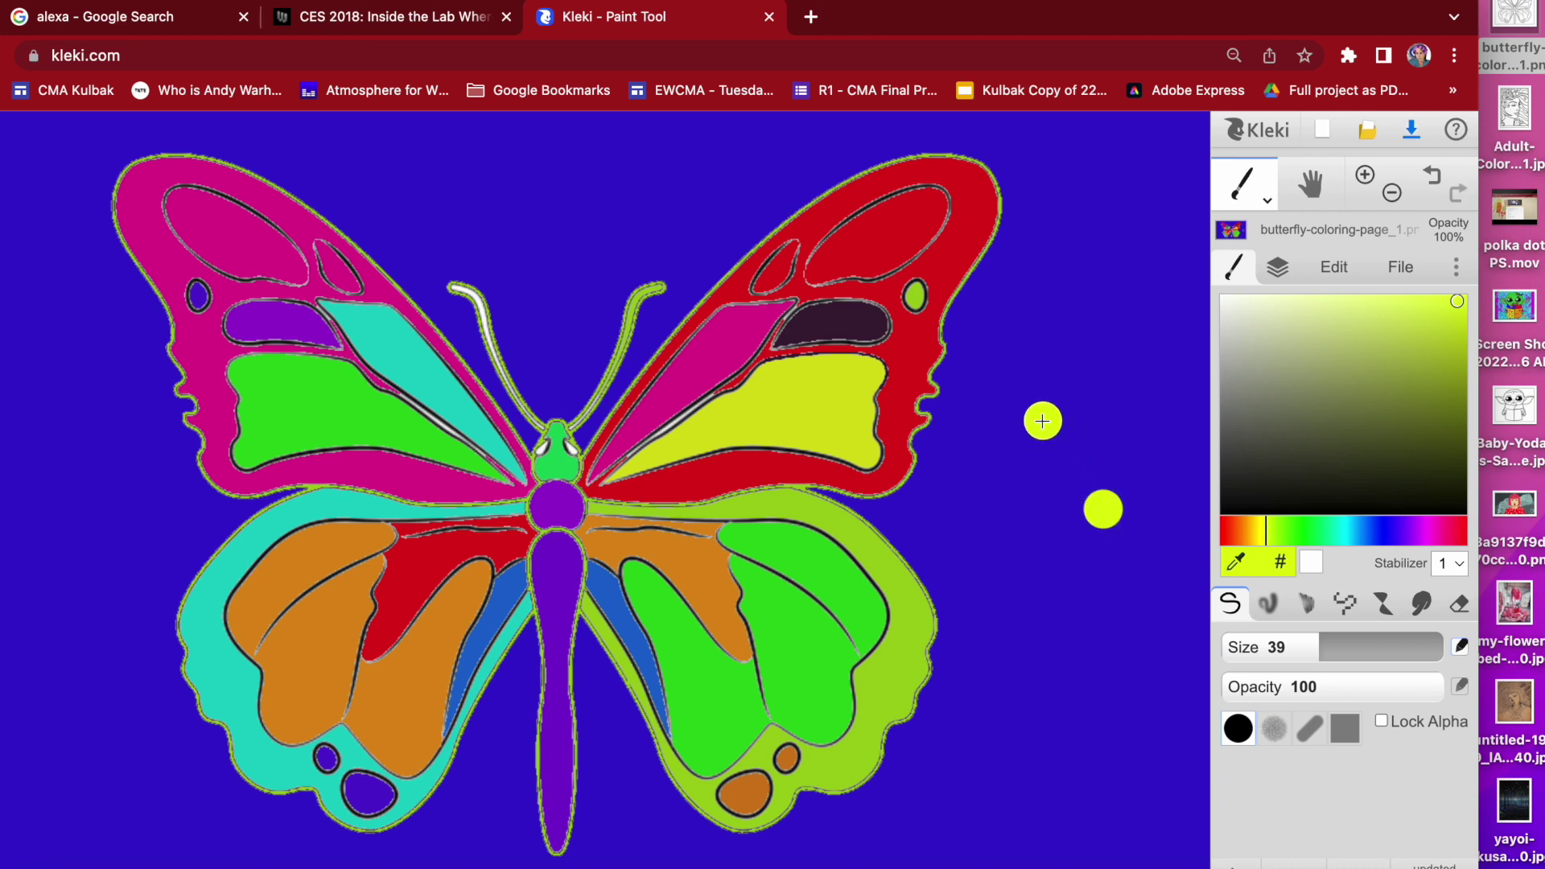
left_click(680, 201)
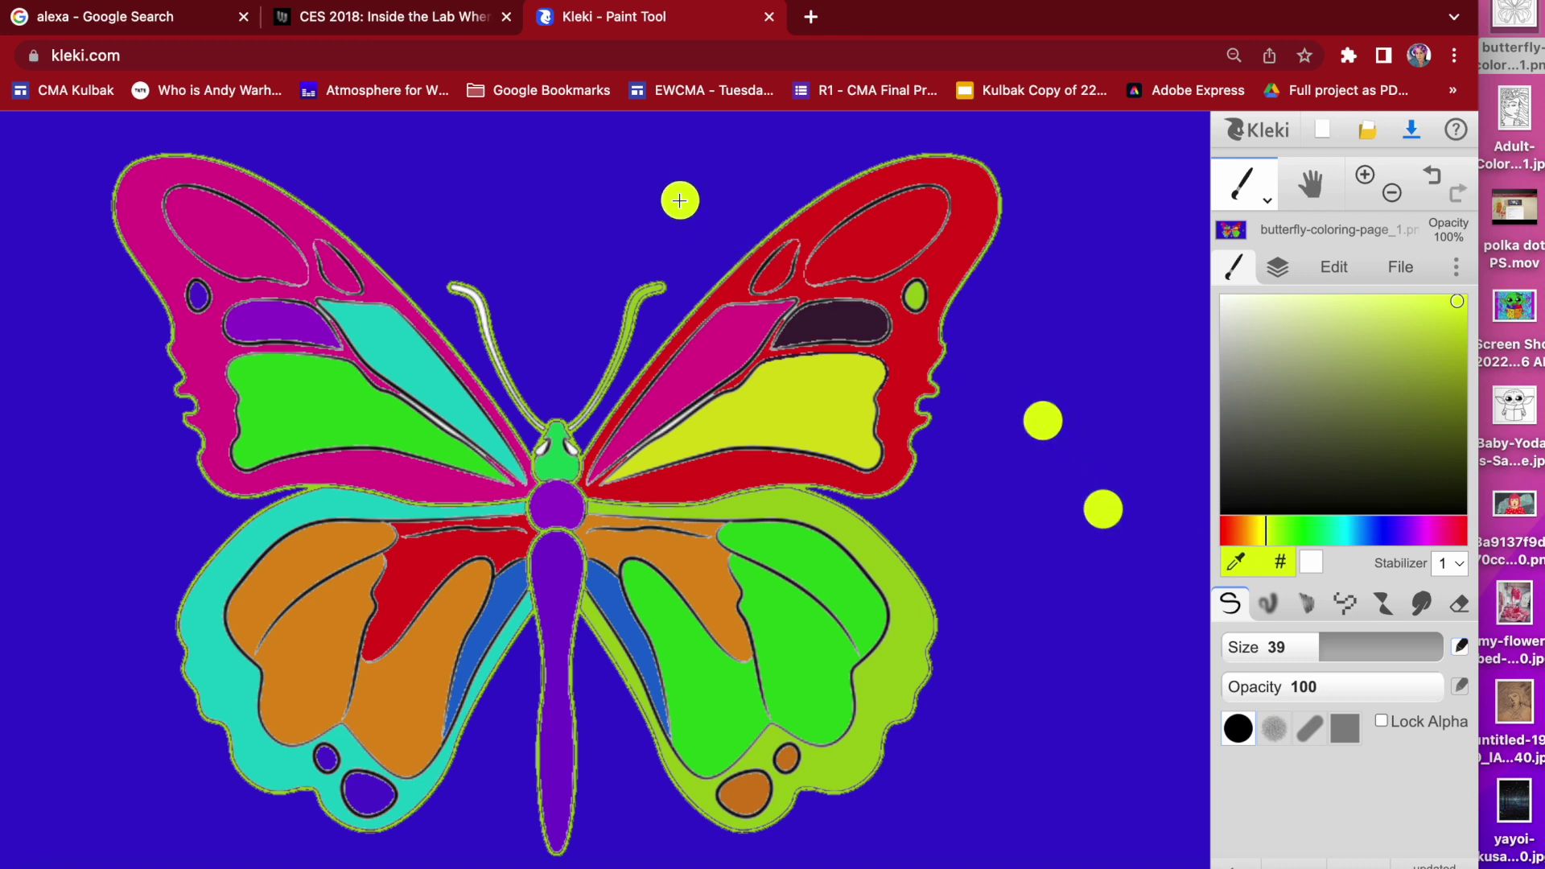
left_click(498, 239)
left_click(395, 165)
left_click(65, 239)
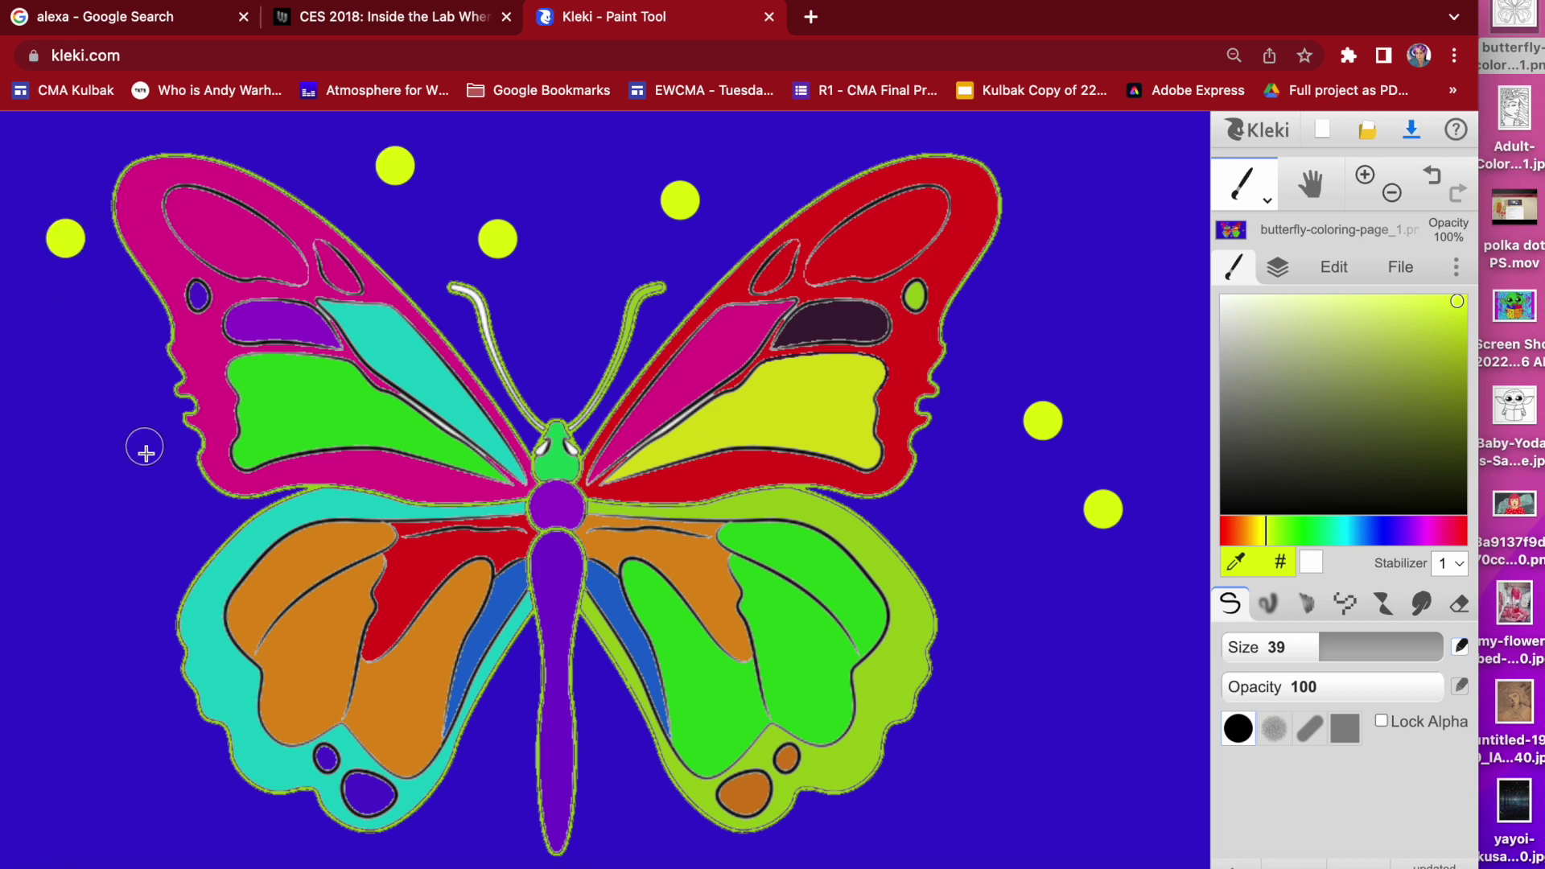
left_click(149, 458)
left_click(43, 465)
left_click(32, 350)
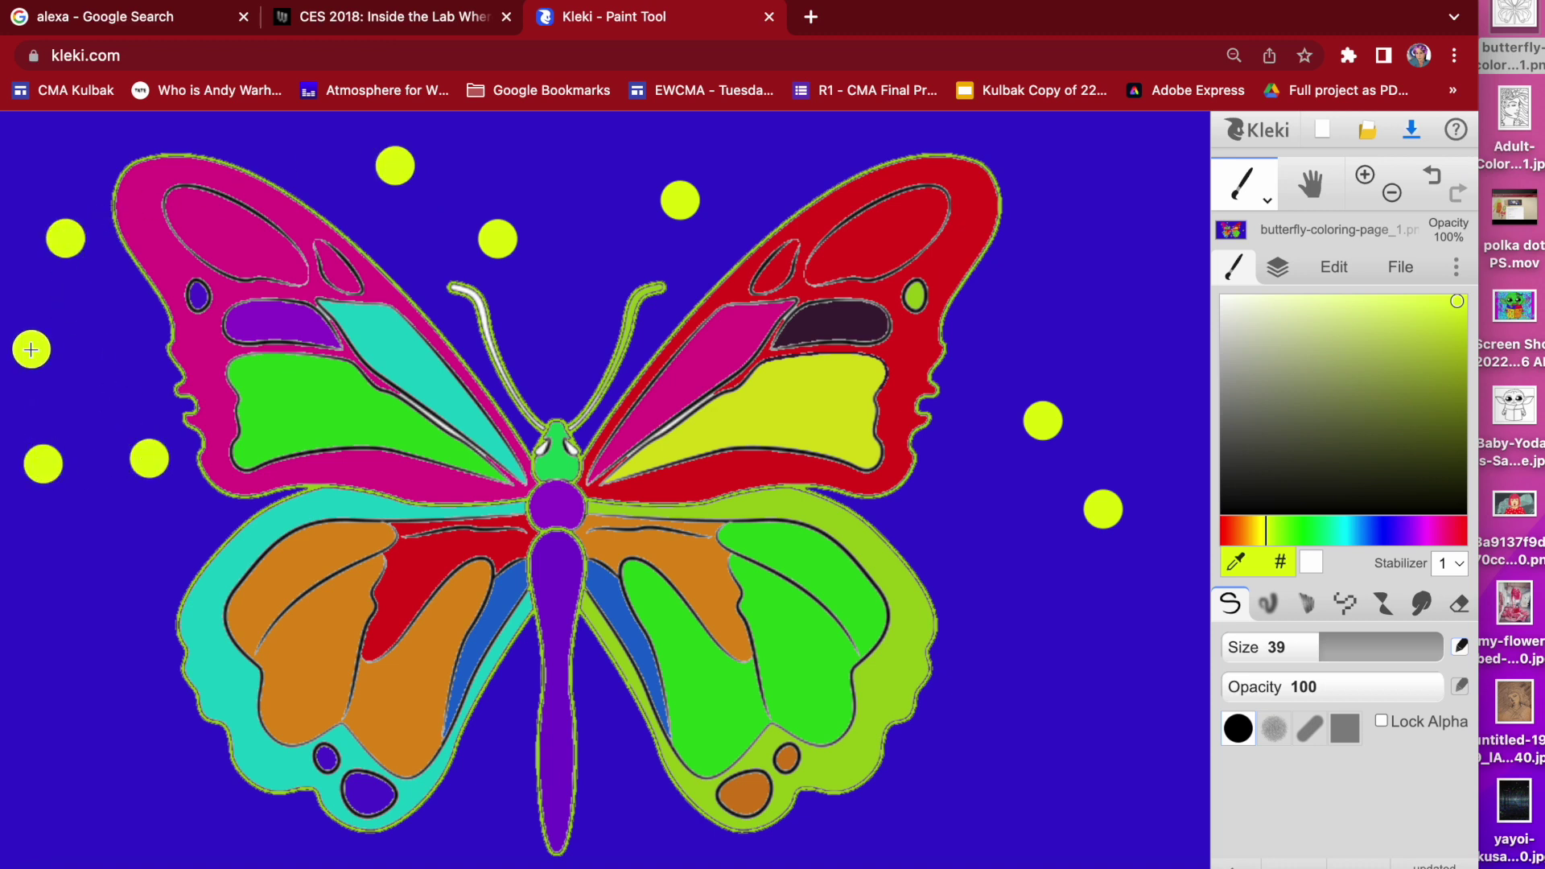
left_click(93, 642)
left_click(35, 740)
left_click(186, 851)
left_click(166, 737)
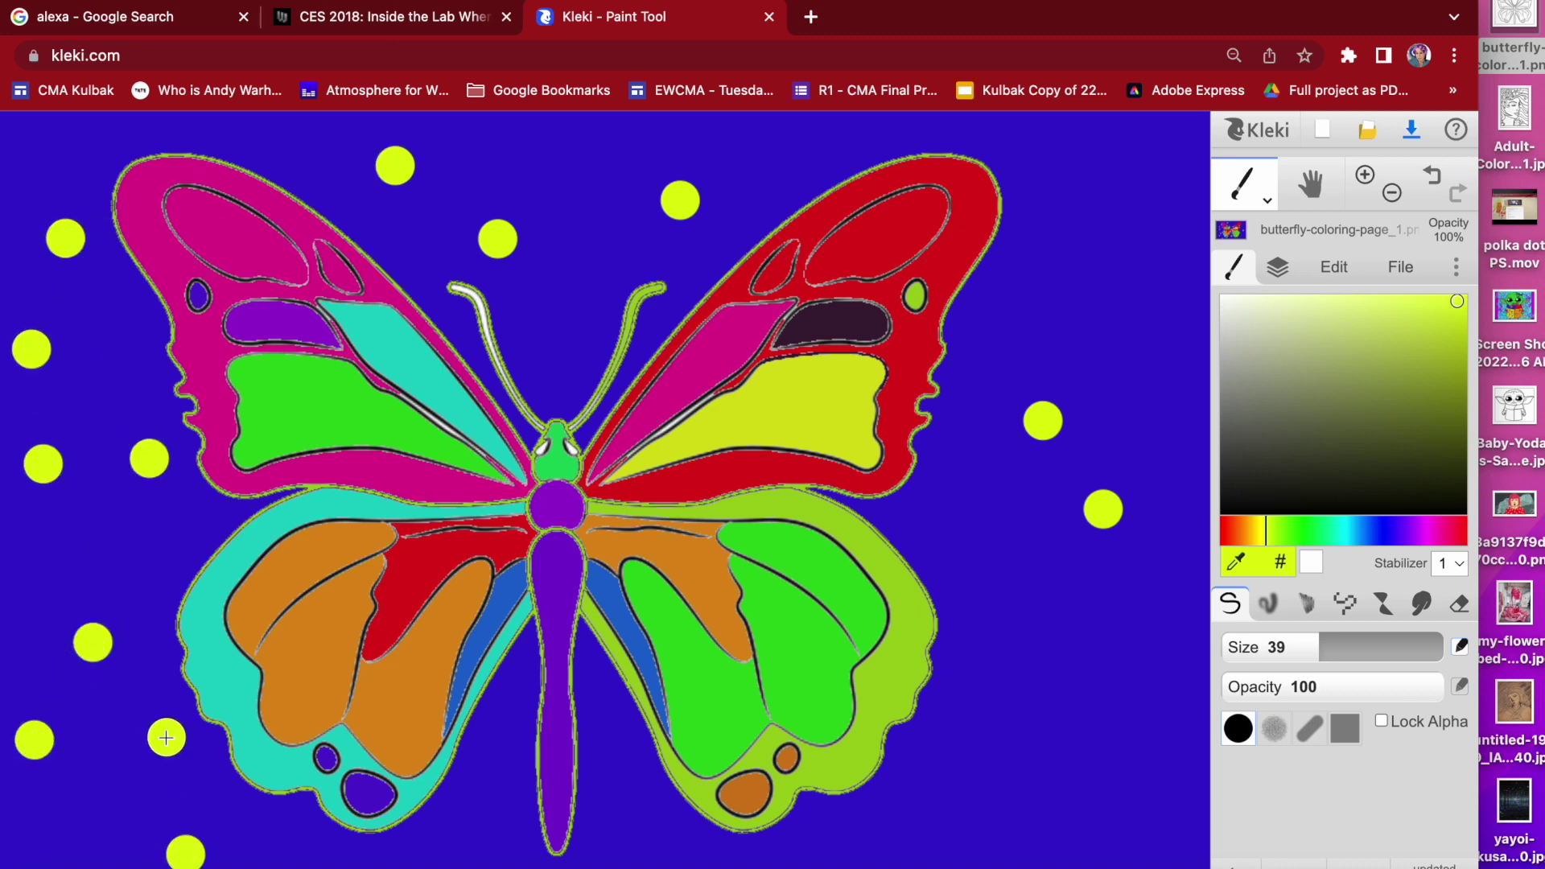
left_click(62, 831)
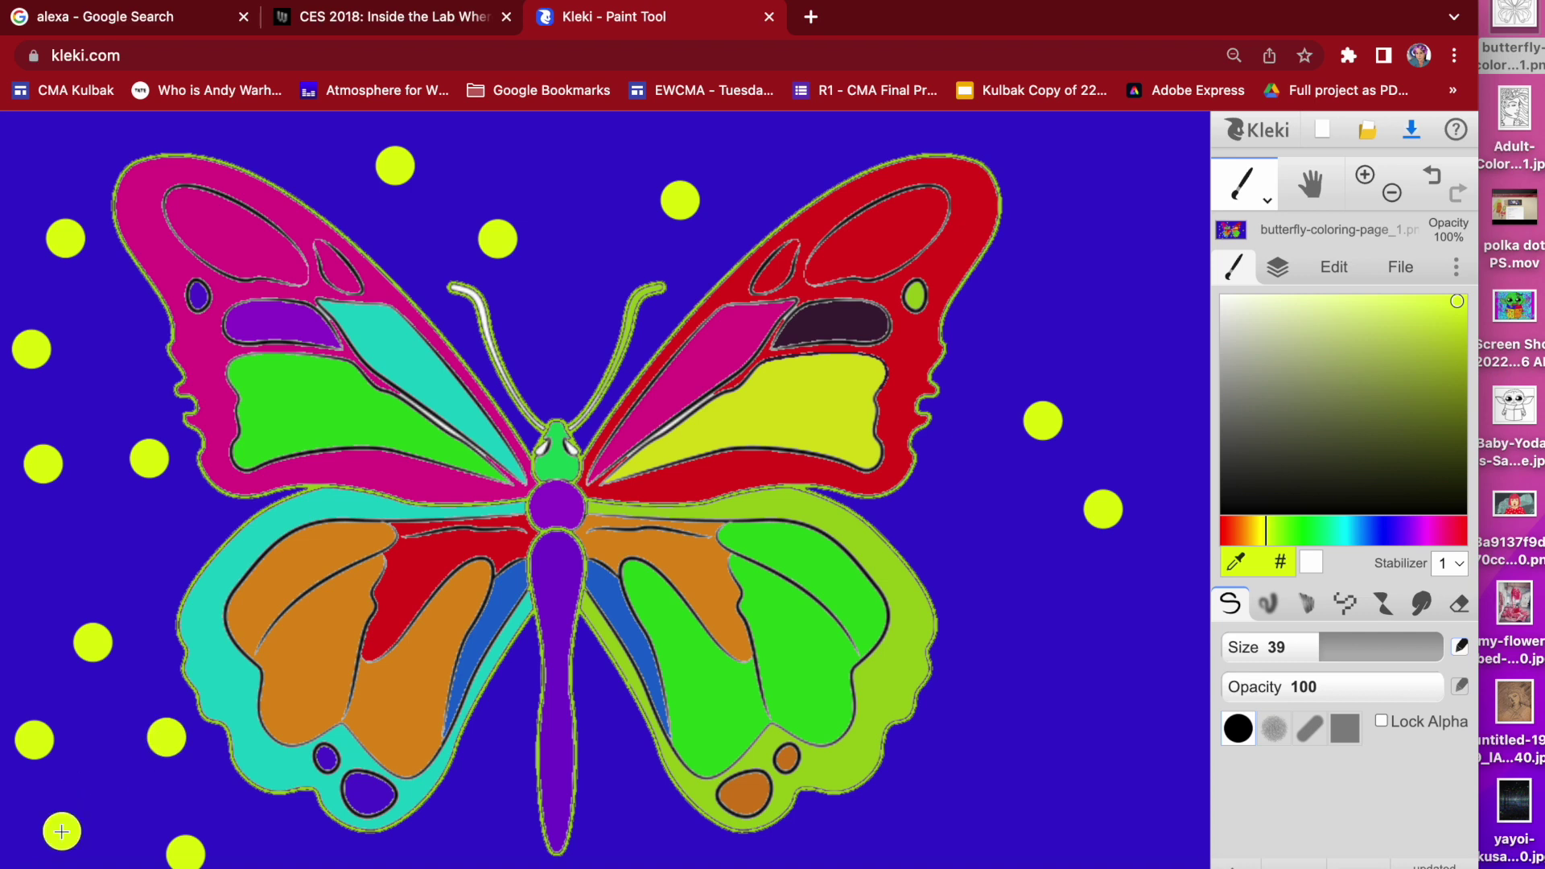
Stamp yellow dots along the bottom, right side and top of the background
left_click(301, 829)
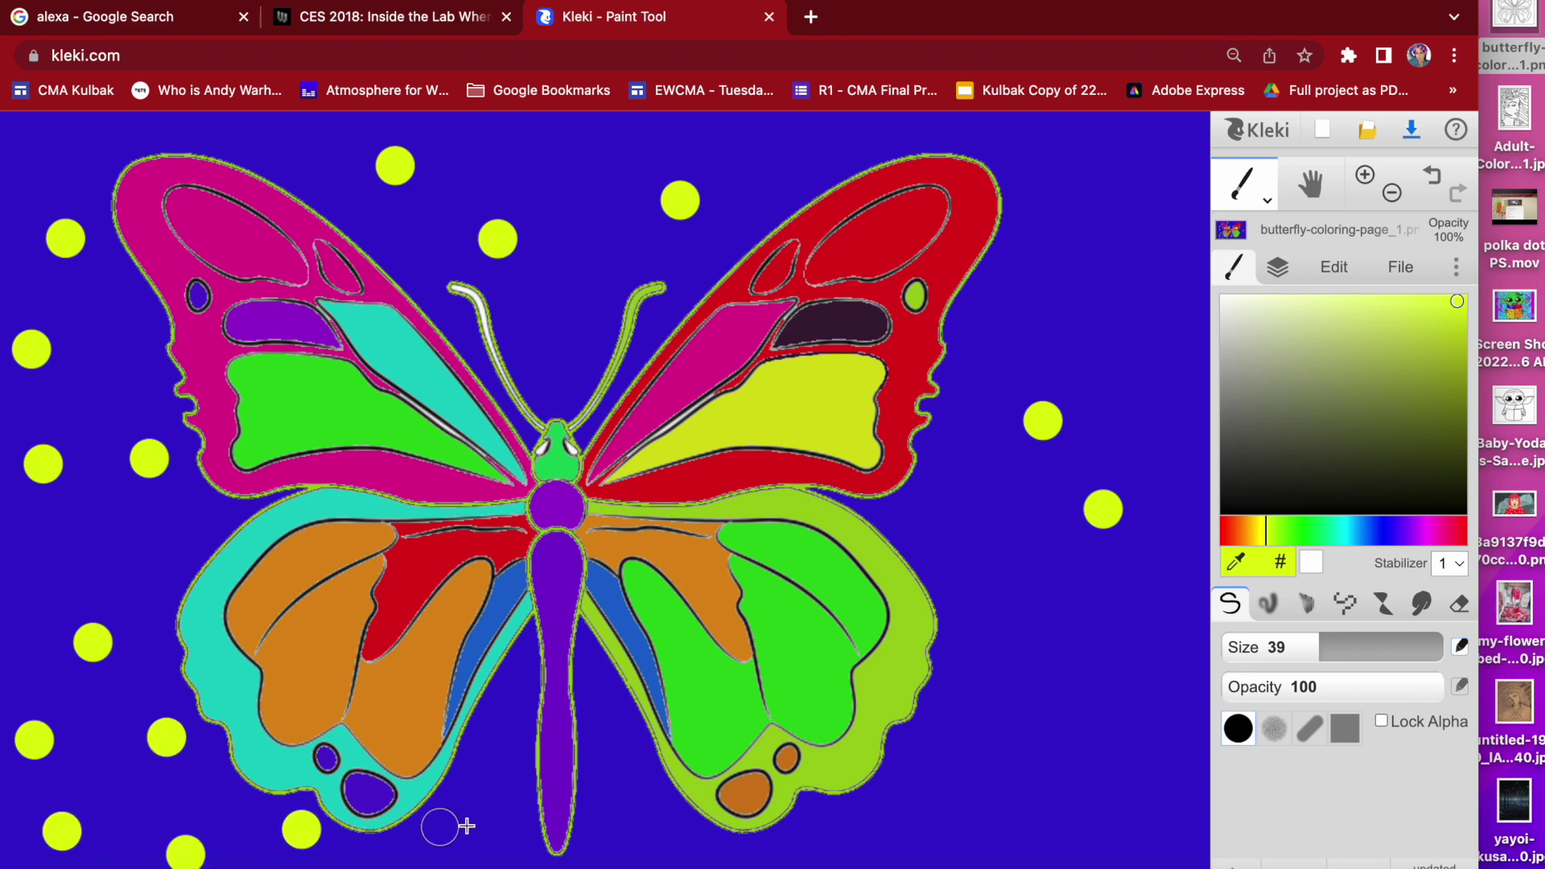
left_click(494, 822)
left_click(611, 838)
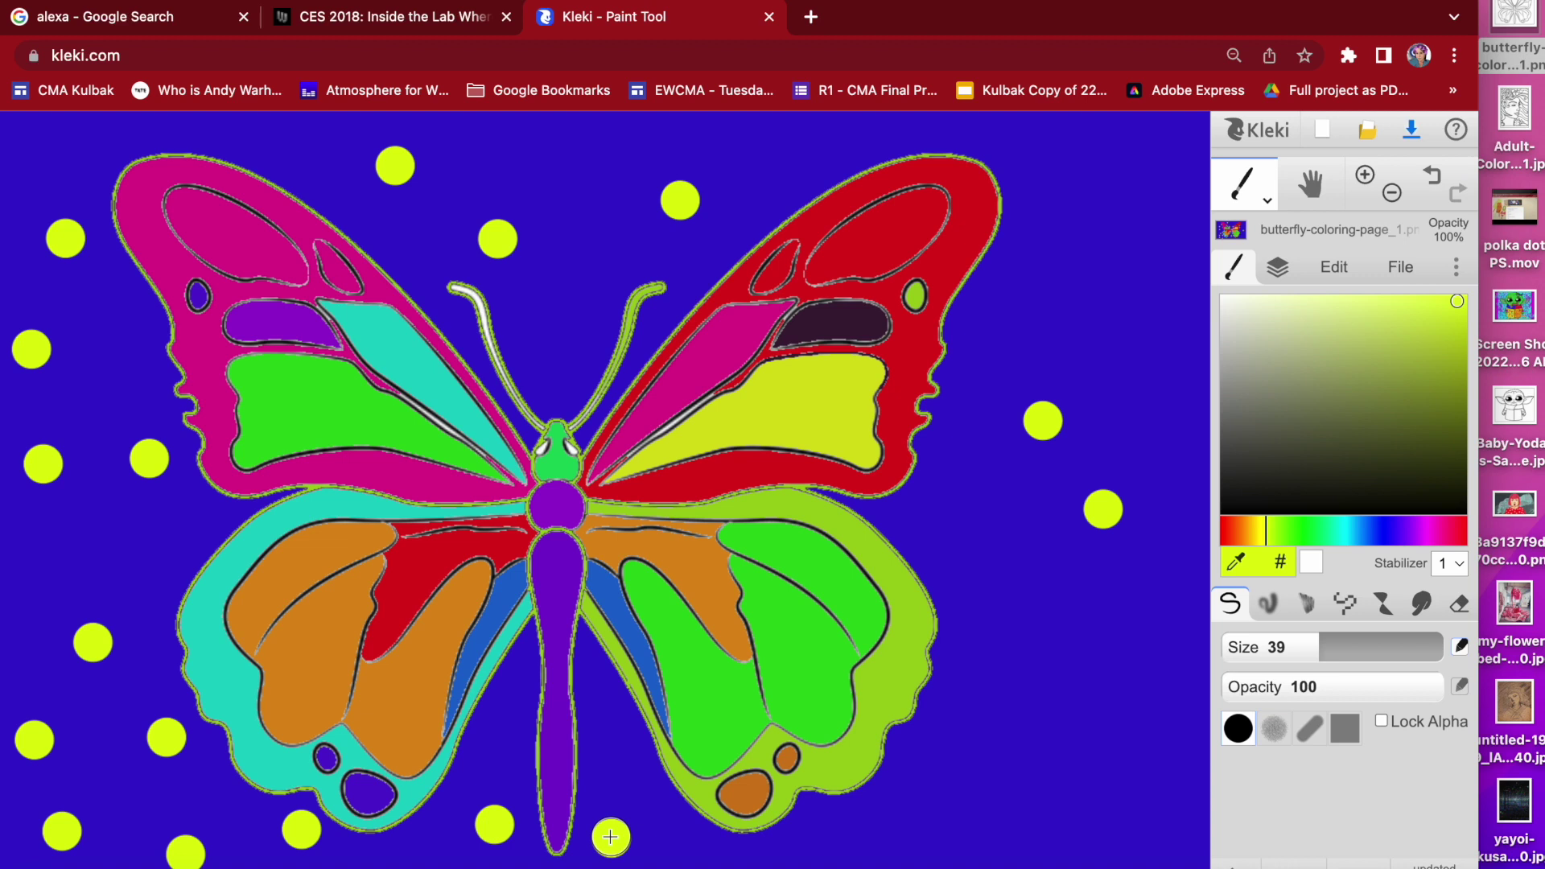
left_click(918, 842)
left_click(984, 735)
left_click(1083, 807)
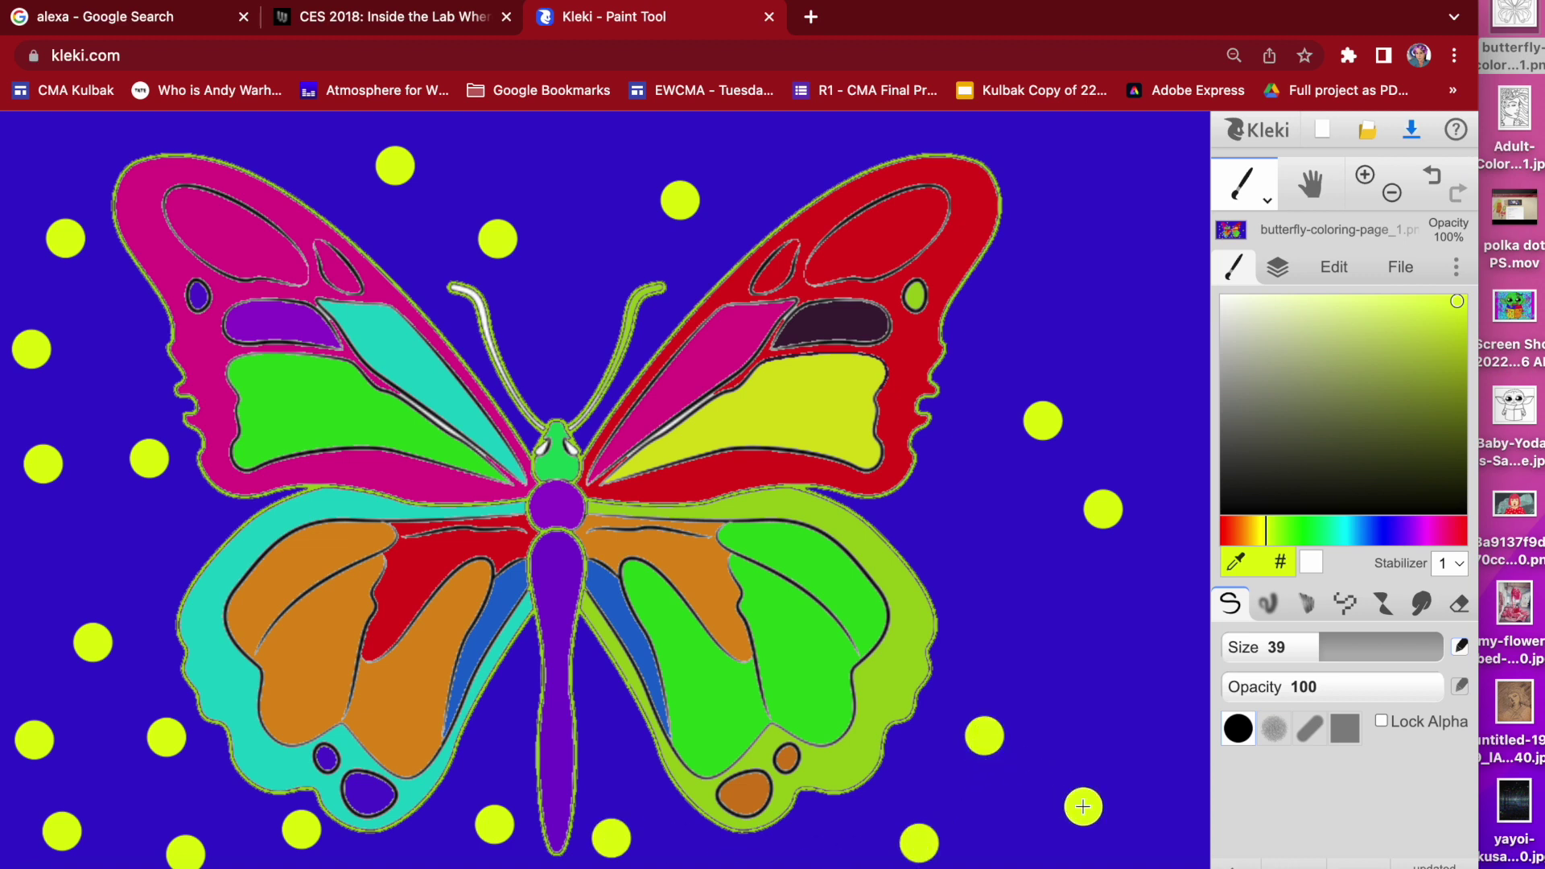
left_click(1083, 700)
left_click(1002, 536)
left_click(1055, 288)
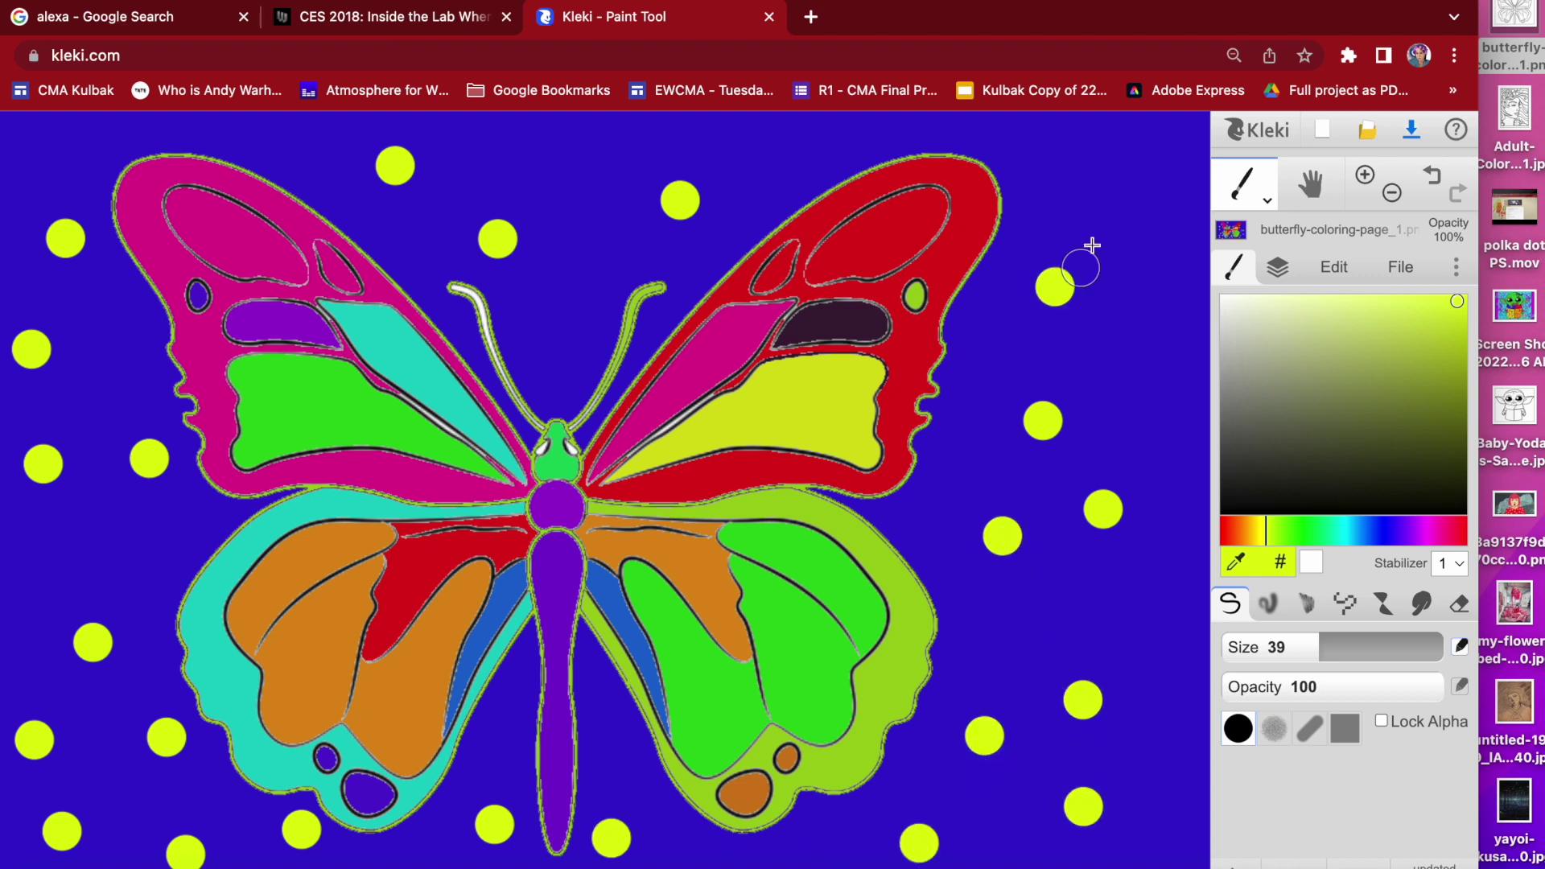
left_click(1081, 194)
left_click(761, 166)
left_click(591, 168)
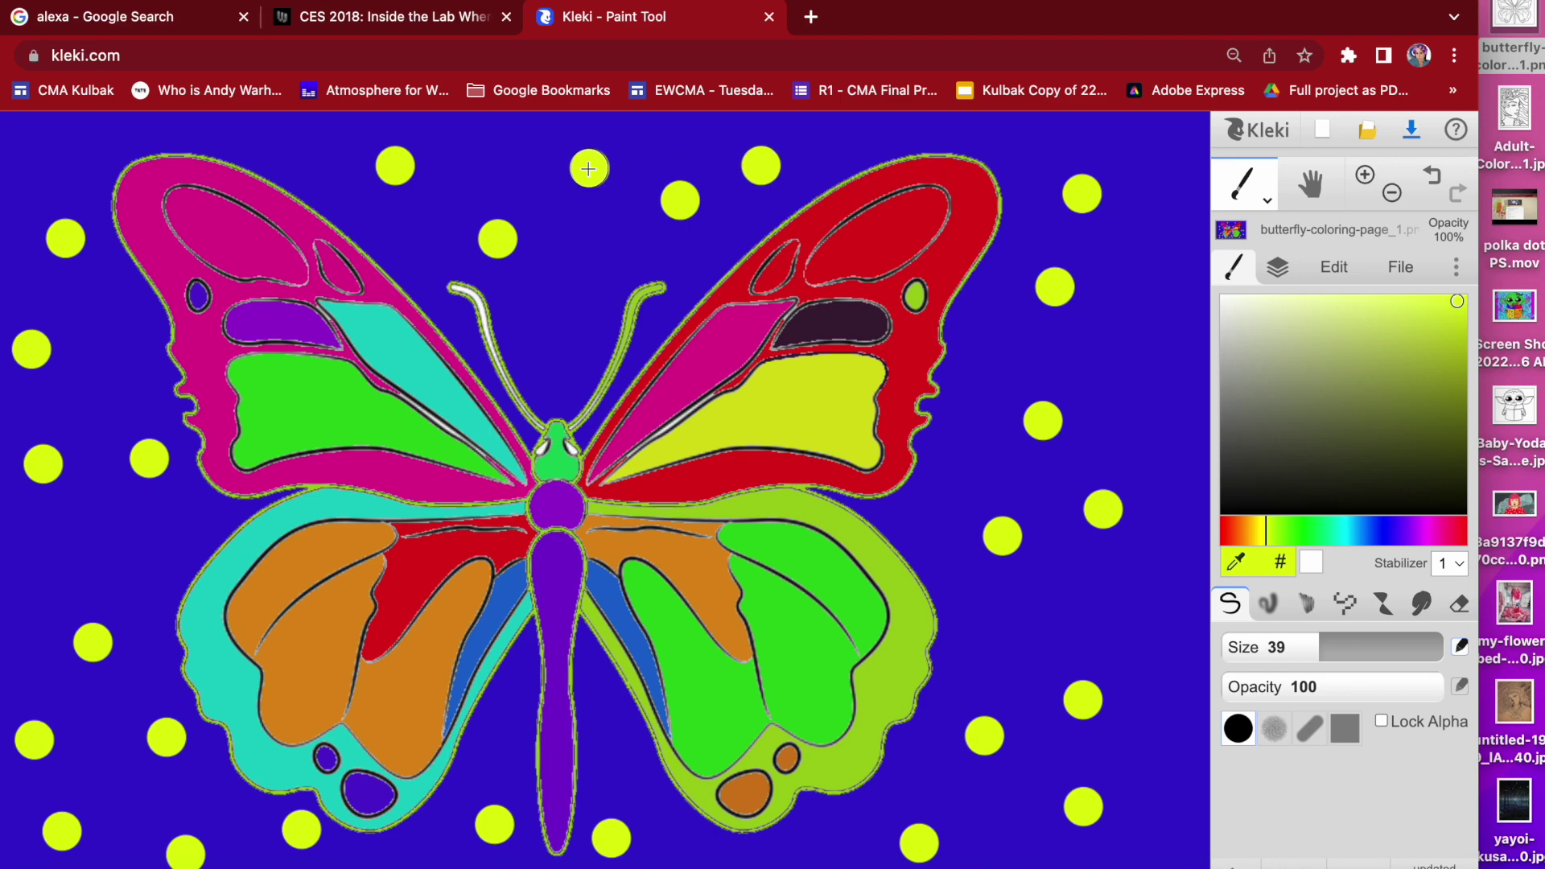
left_click(568, 327)
left_click(322, 150)
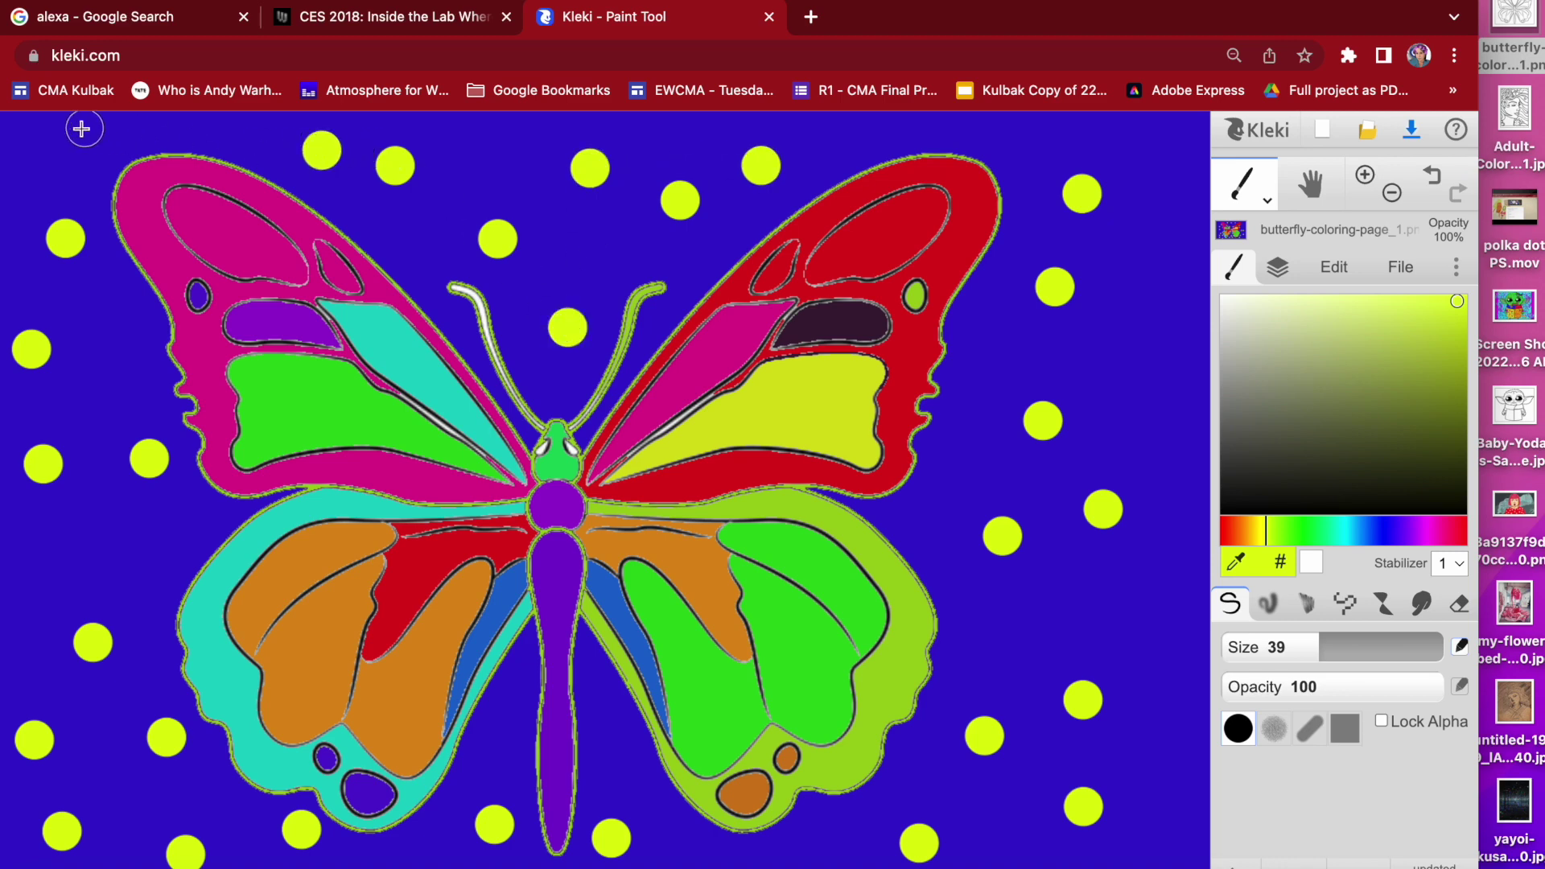
left_click(54, 154)
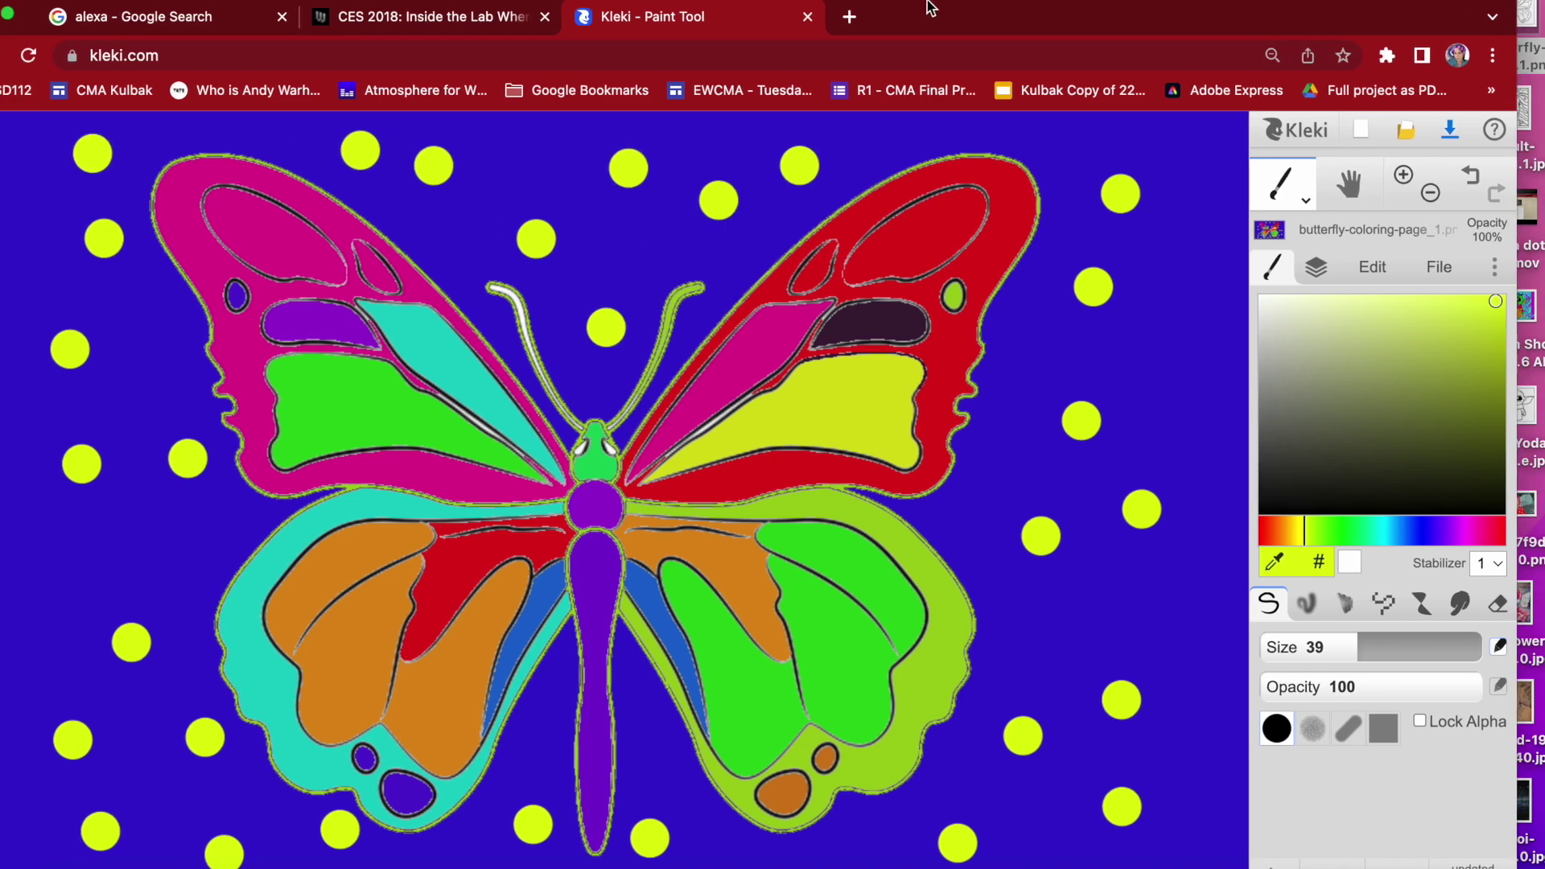
Add more yellow dots along the right edge and top-right corner
left_click_drag(838, 19, 929, 4)
left_click(31, 565)
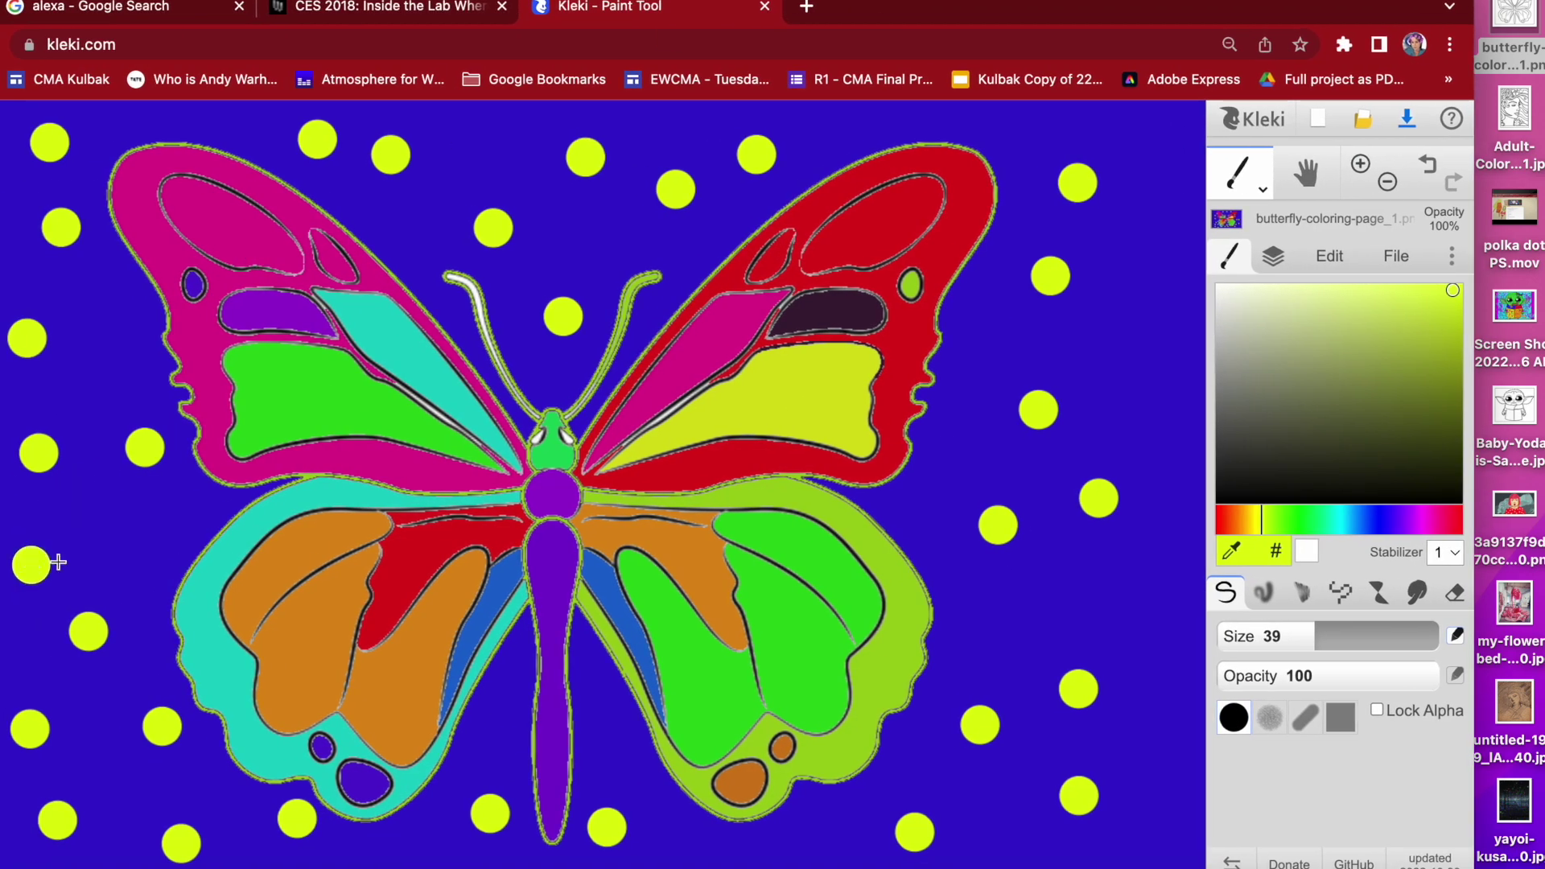
left_click(1116, 327)
left_click(1152, 235)
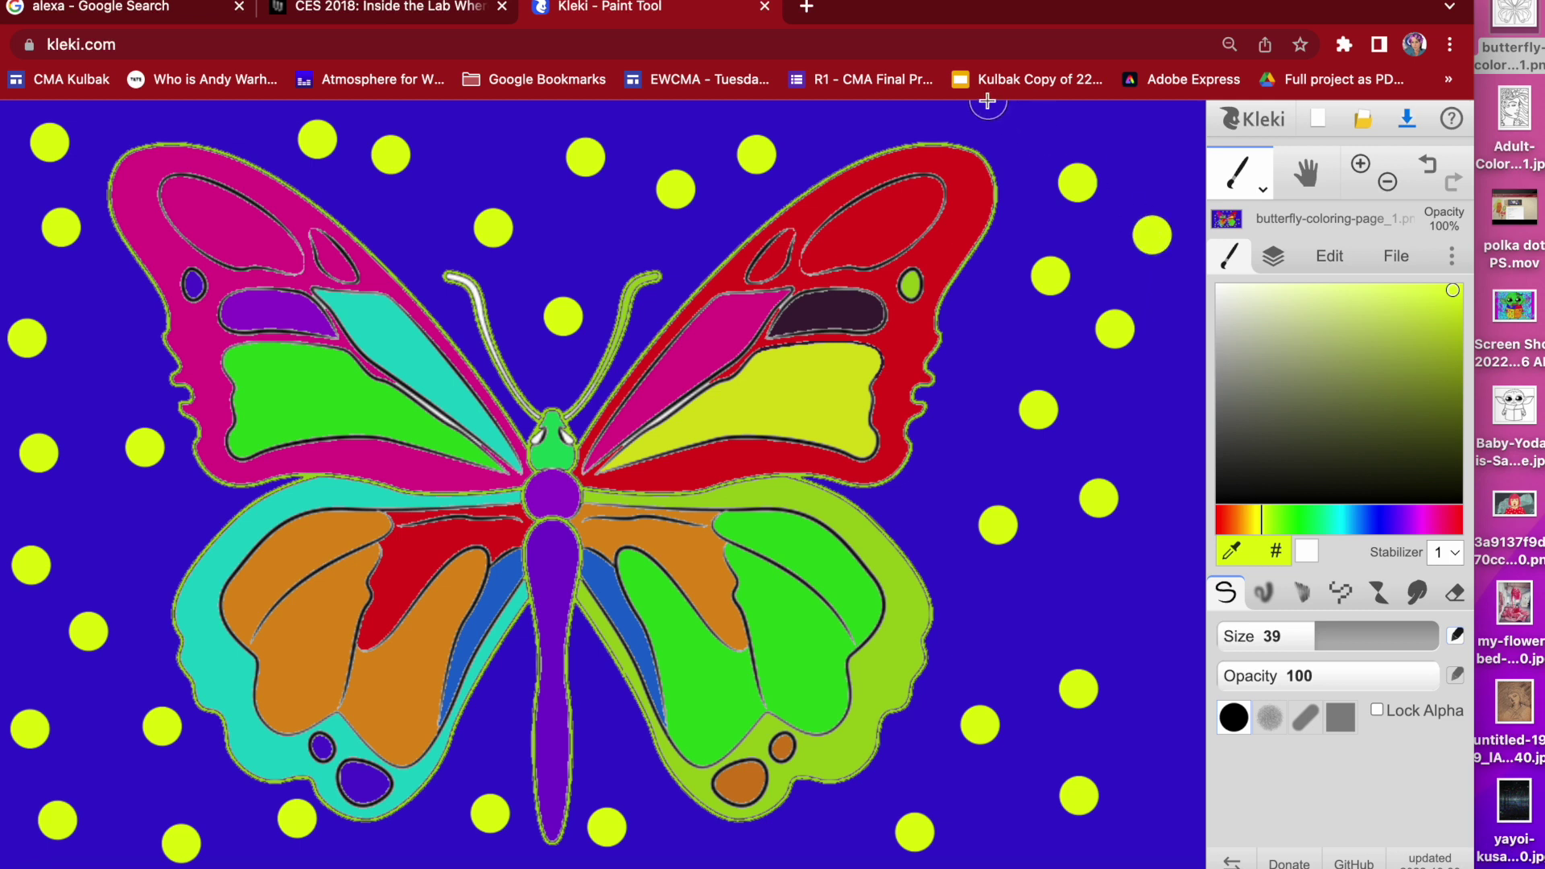
left_click(1016, 126)
left_click(1155, 411)
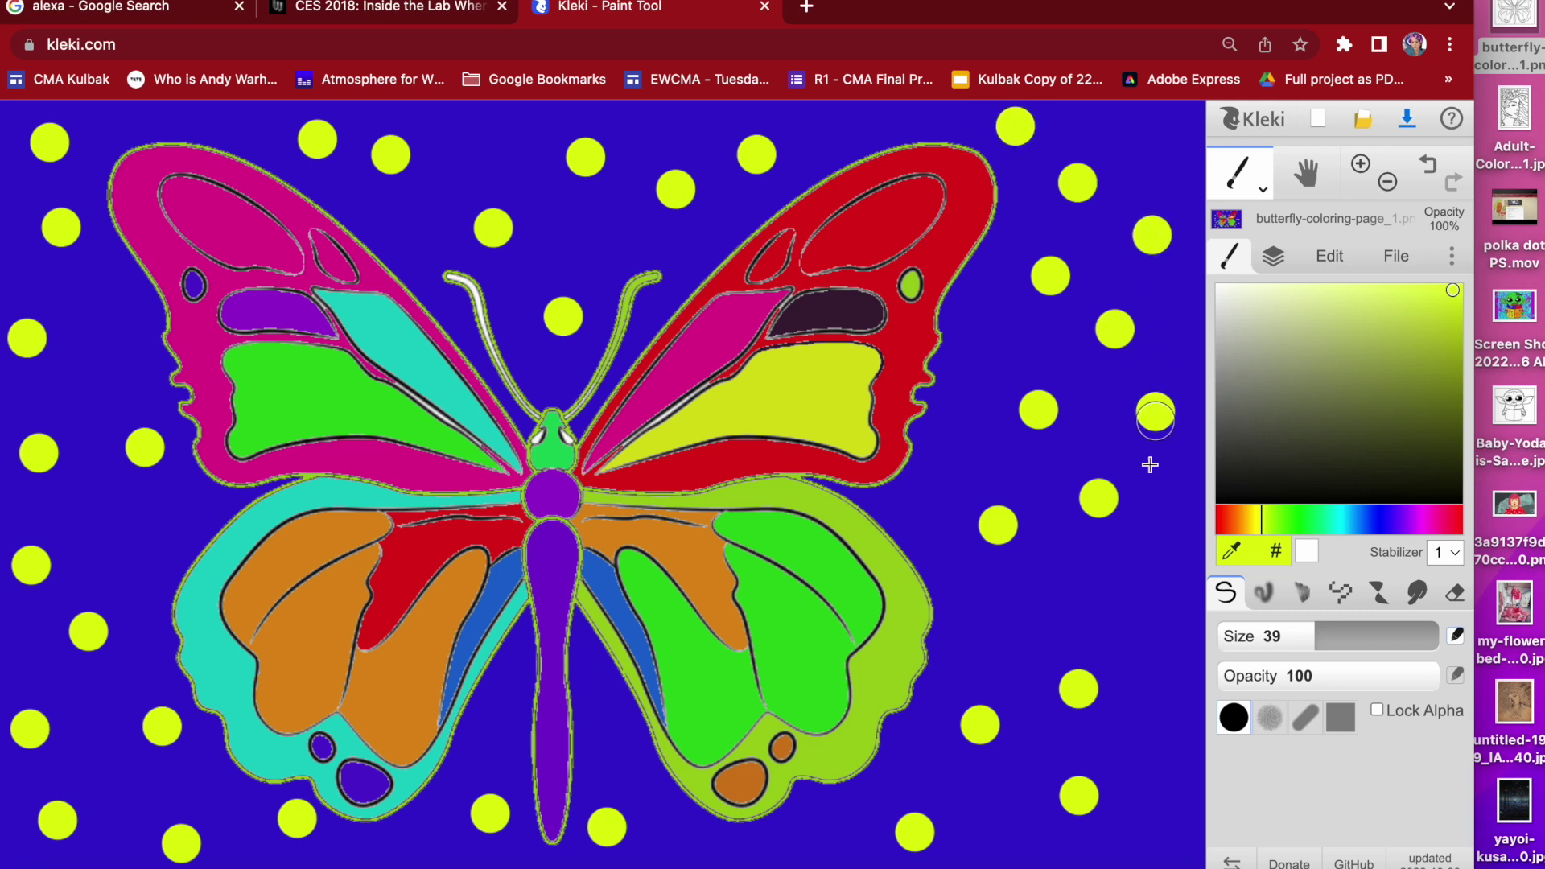
left_click(1010, 578)
Switch to magenta and stamp dots across the top and left side of the background
left_click(1430, 524)
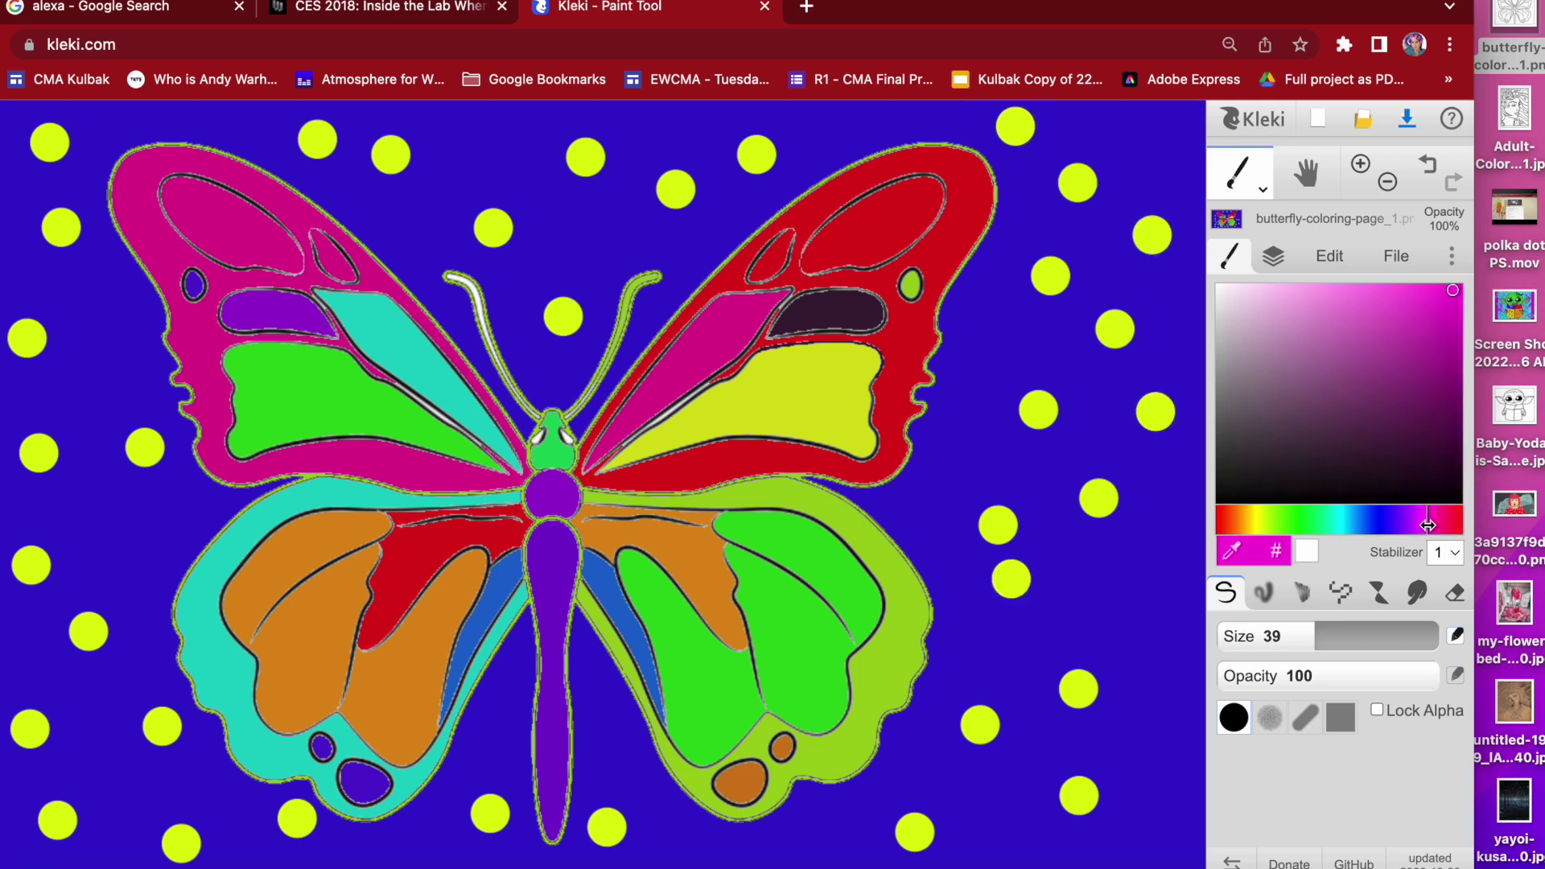
left_click(1111, 597)
left_click(990, 435)
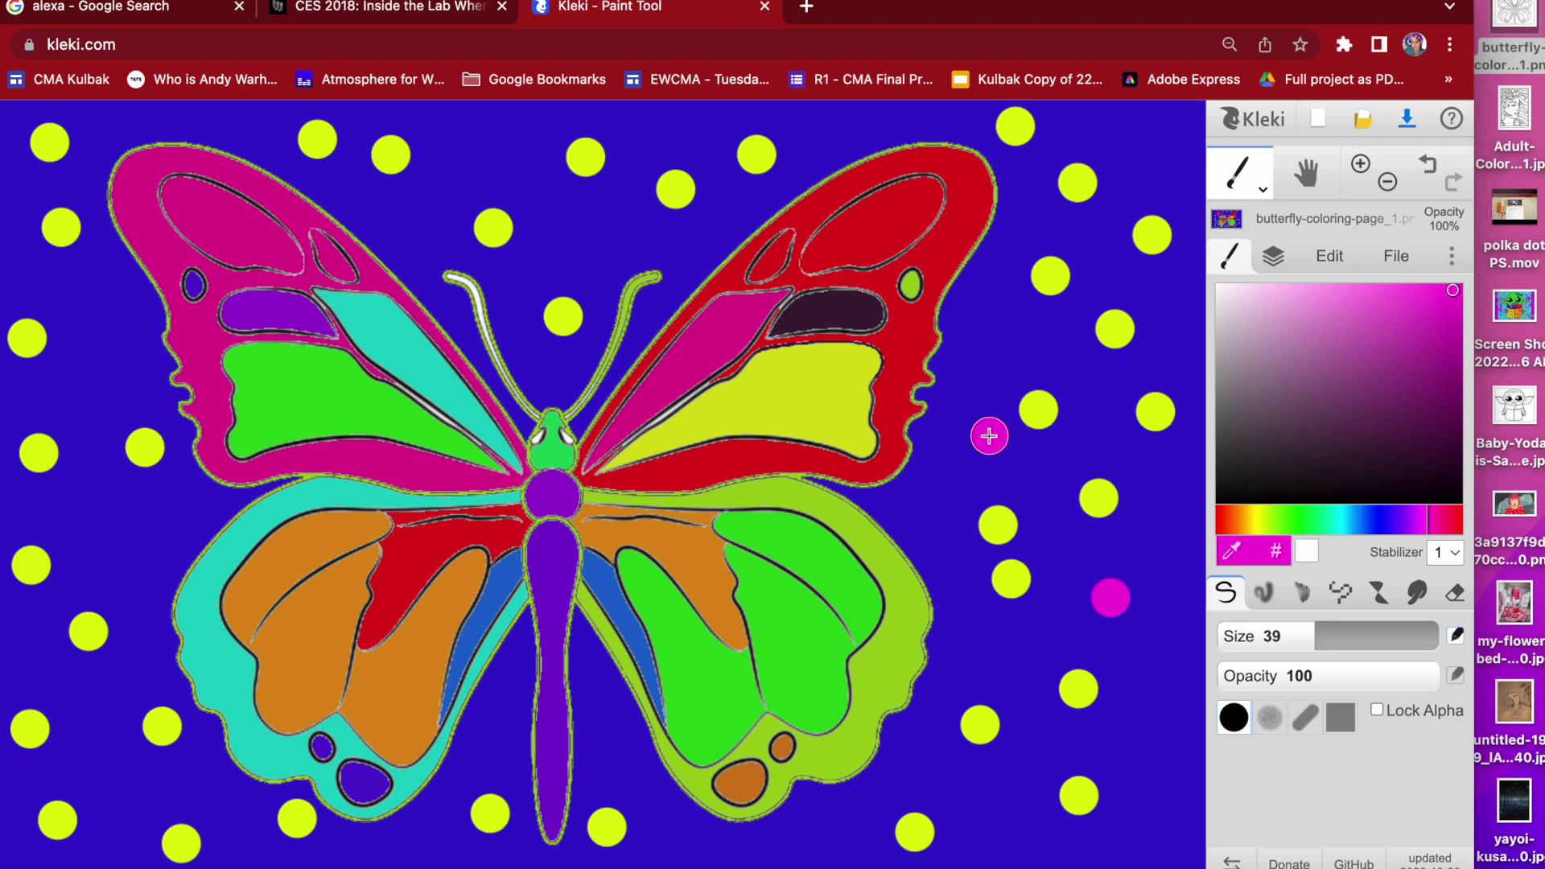
left_click(604, 245)
left_click(457, 164)
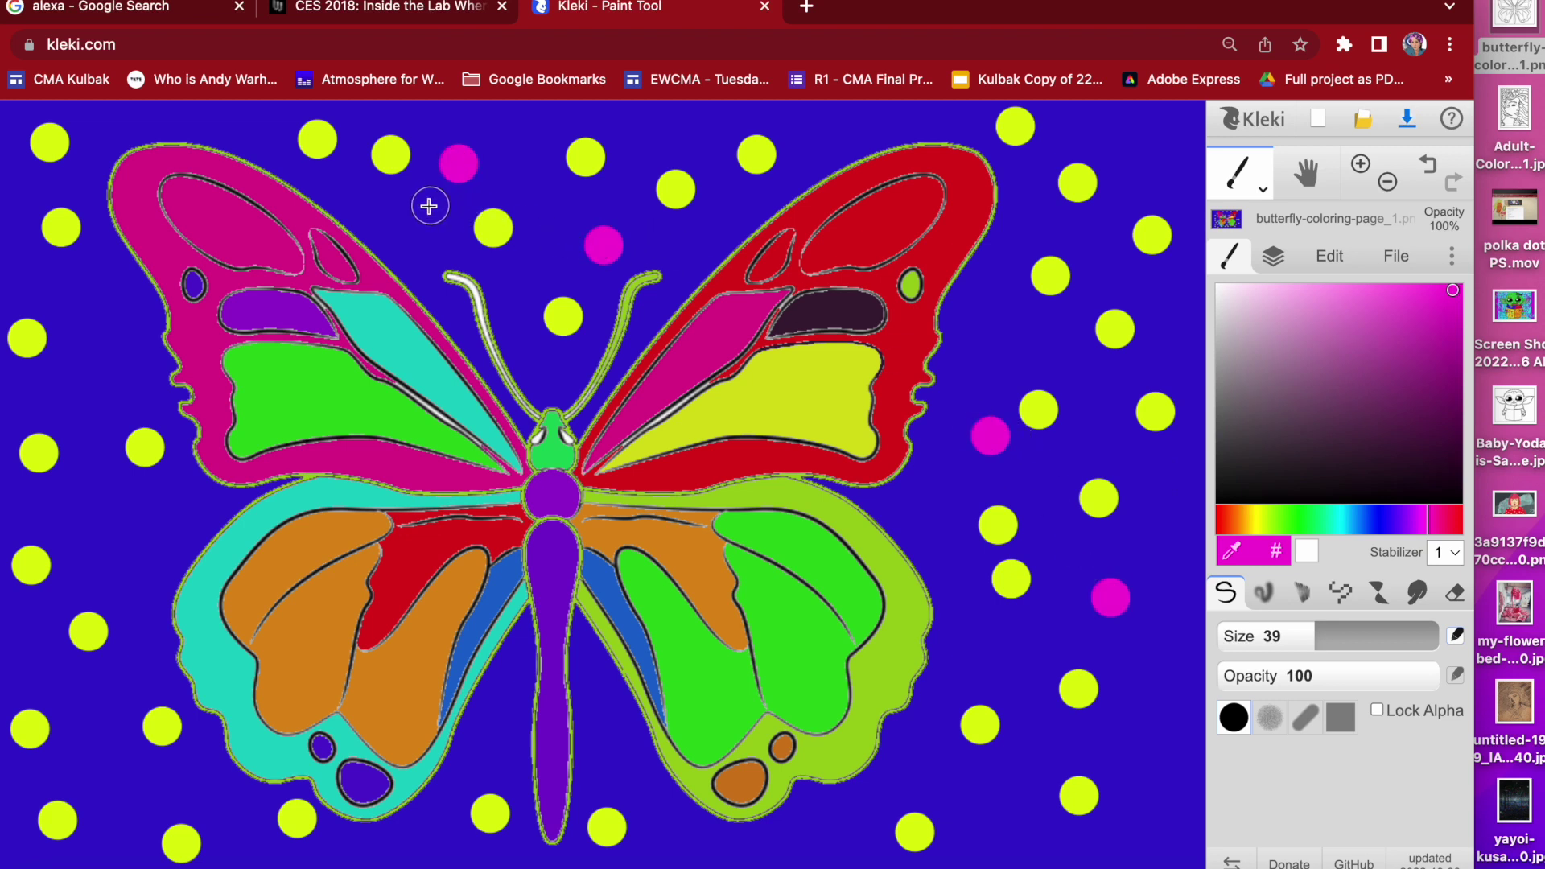
left_click(409, 223)
left_click(139, 127)
left_click(103, 368)
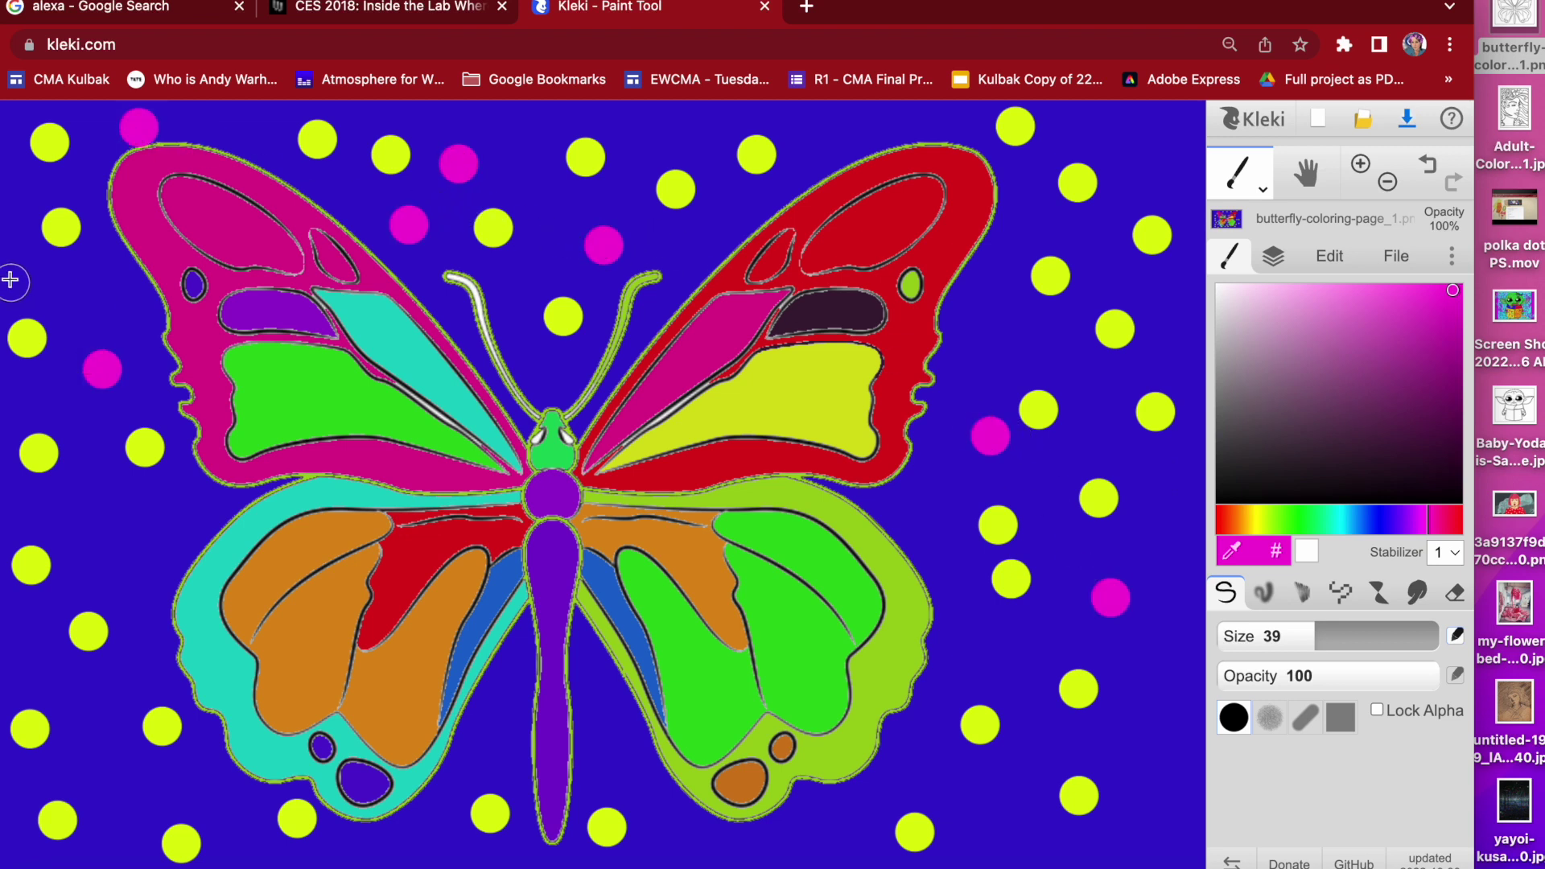
left_click(13, 270)
left_click(112, 544)
left_click(20, 652)
left_click(75, 693)
left_click(125, 781)
left_click(243, 821)
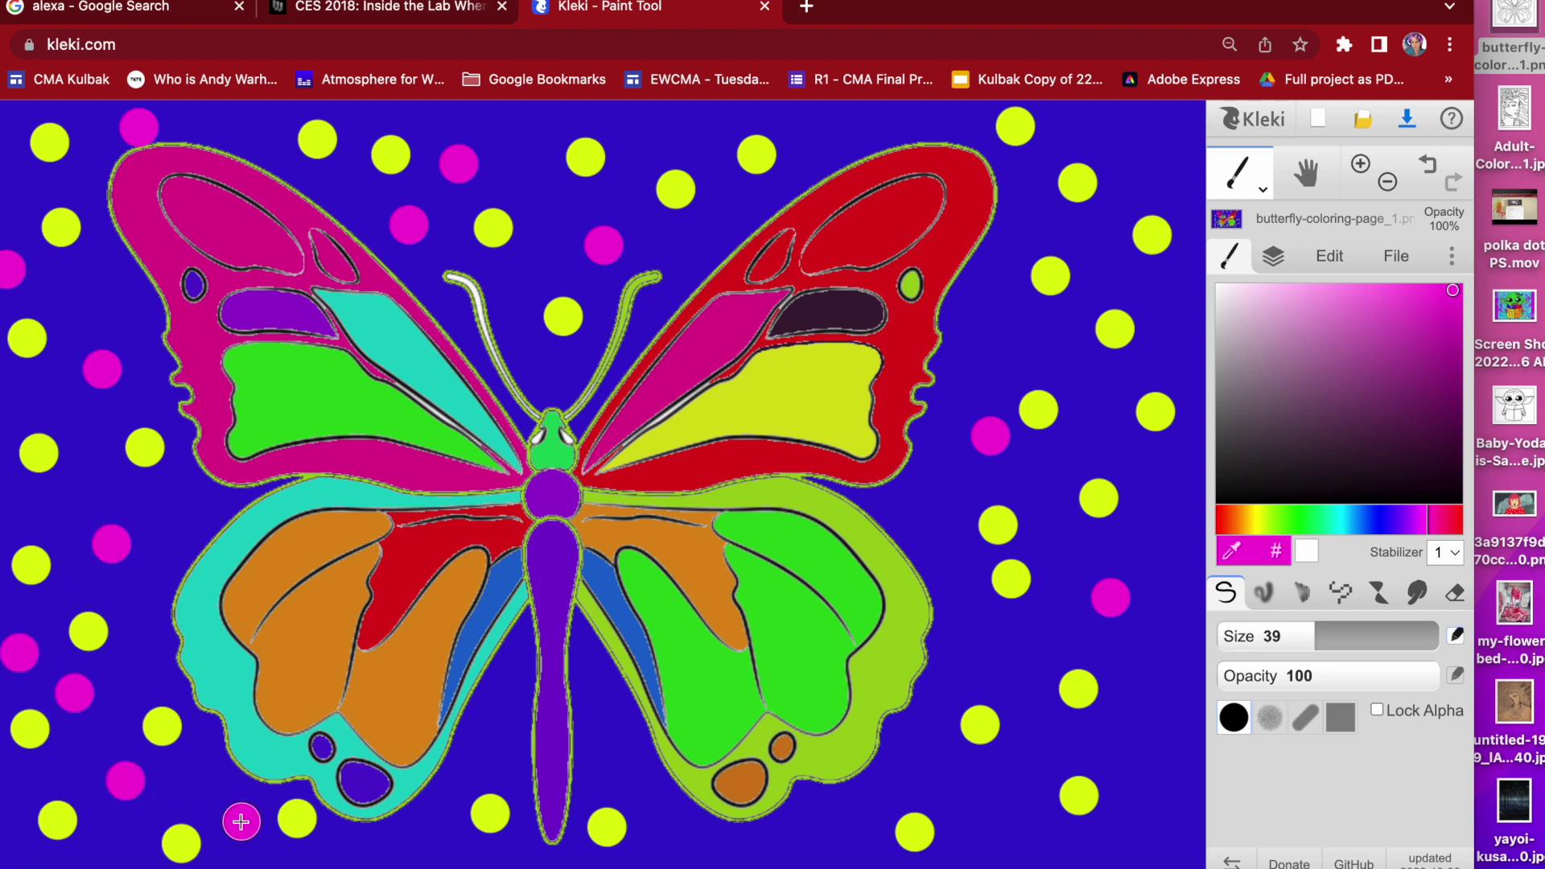
Add magenta dots along the bottom, right and top, then reduce the brush size to 13
left_click(424, 843)
left_click(488, 752)
left_click(603, 773)
left_click(683, 834)
left_click(825, 841)
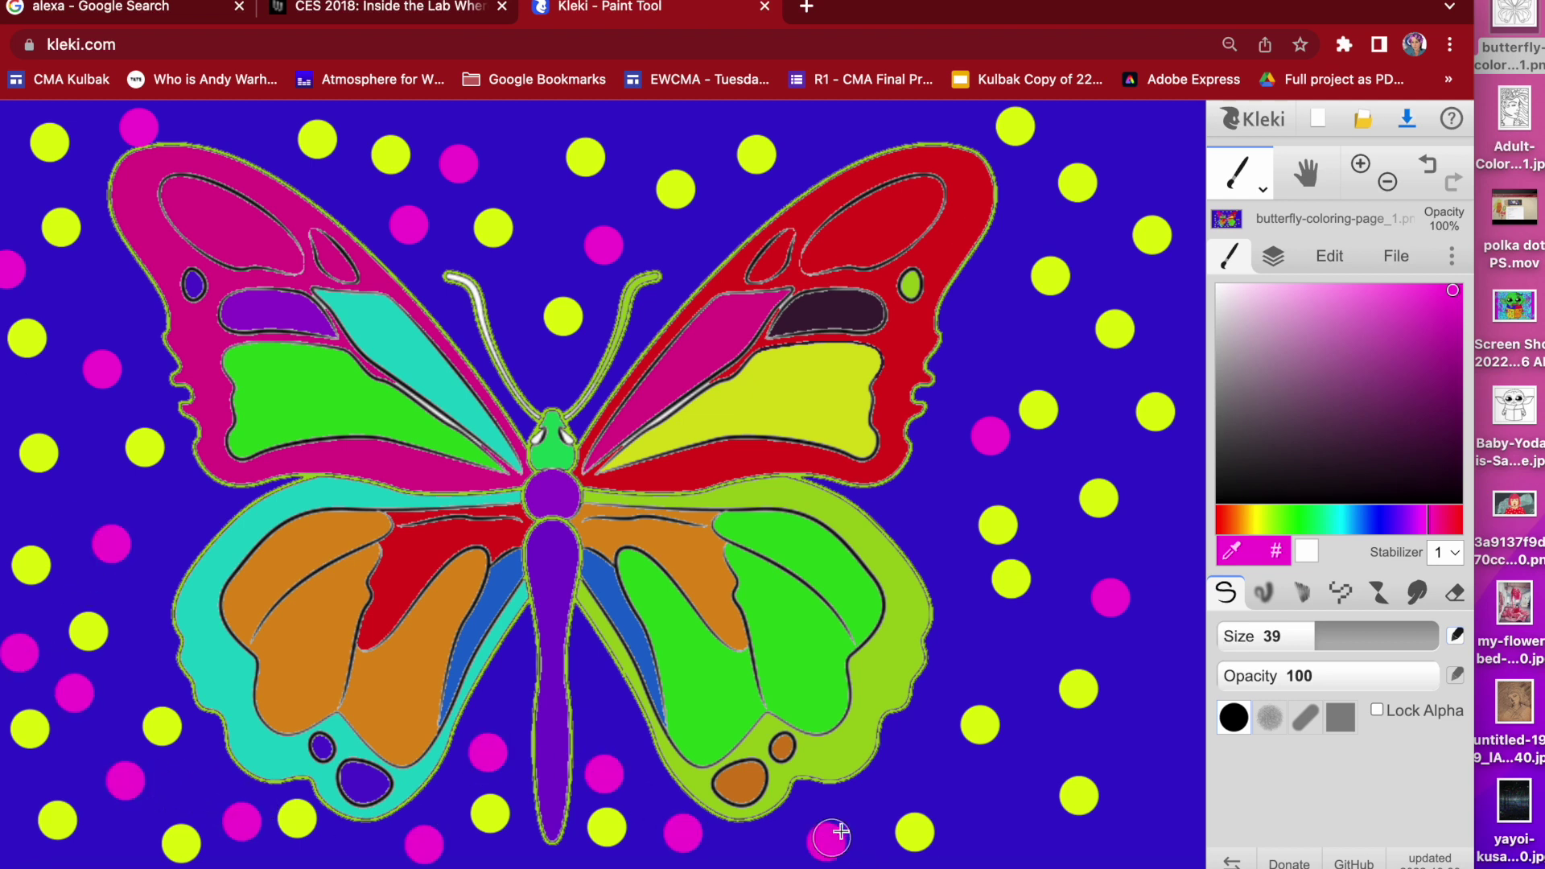
left_click(923, 773)
left_click(1006, 842)
left_click(983, 655)
left_click(945, 521)
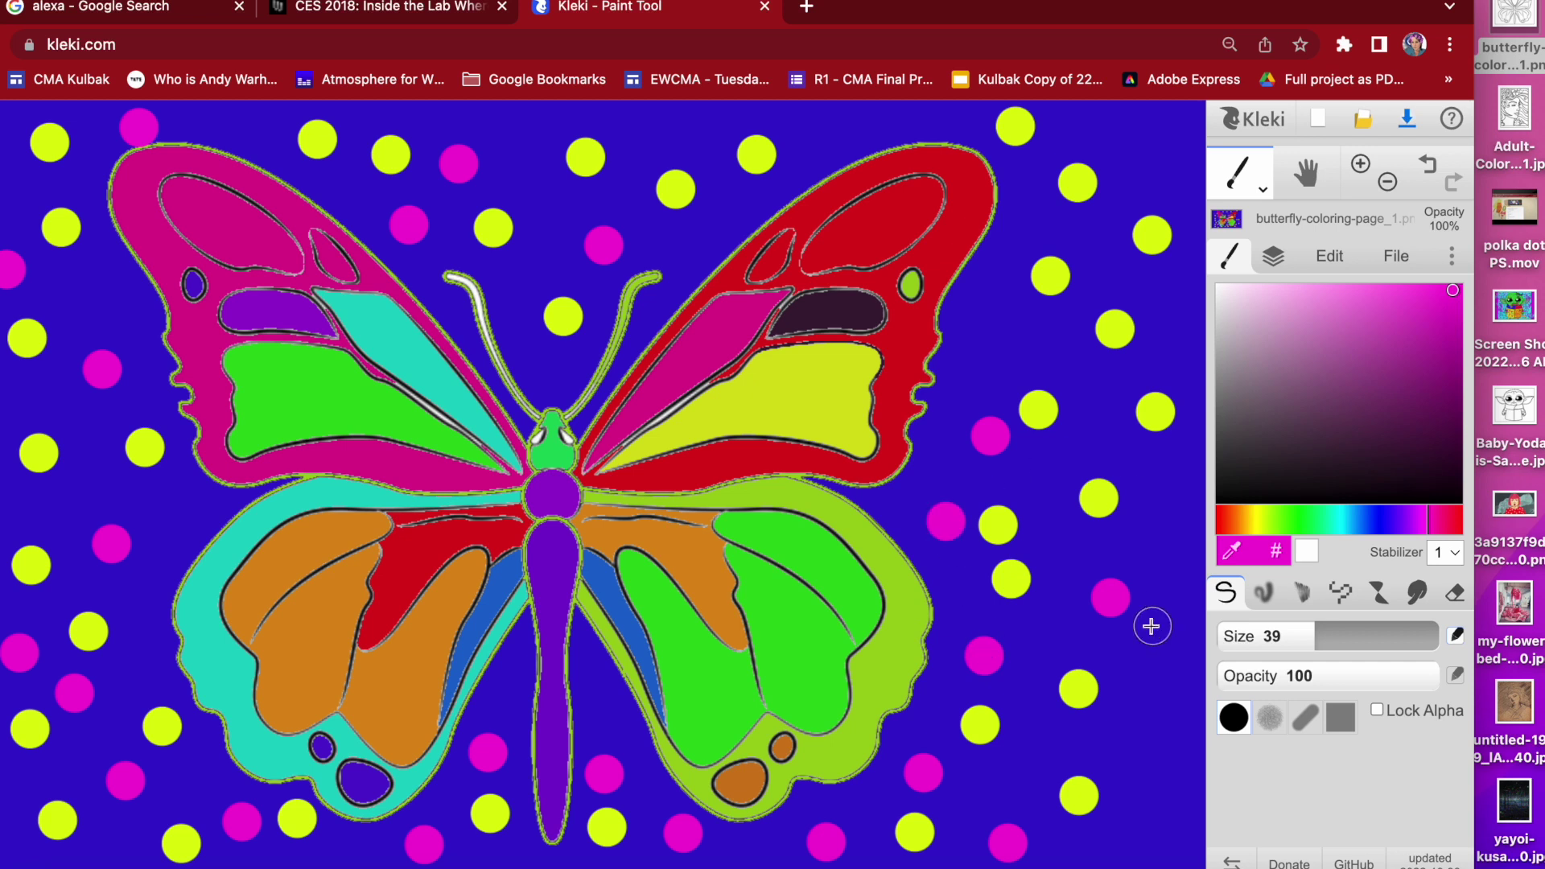
left_click(1162, 717)
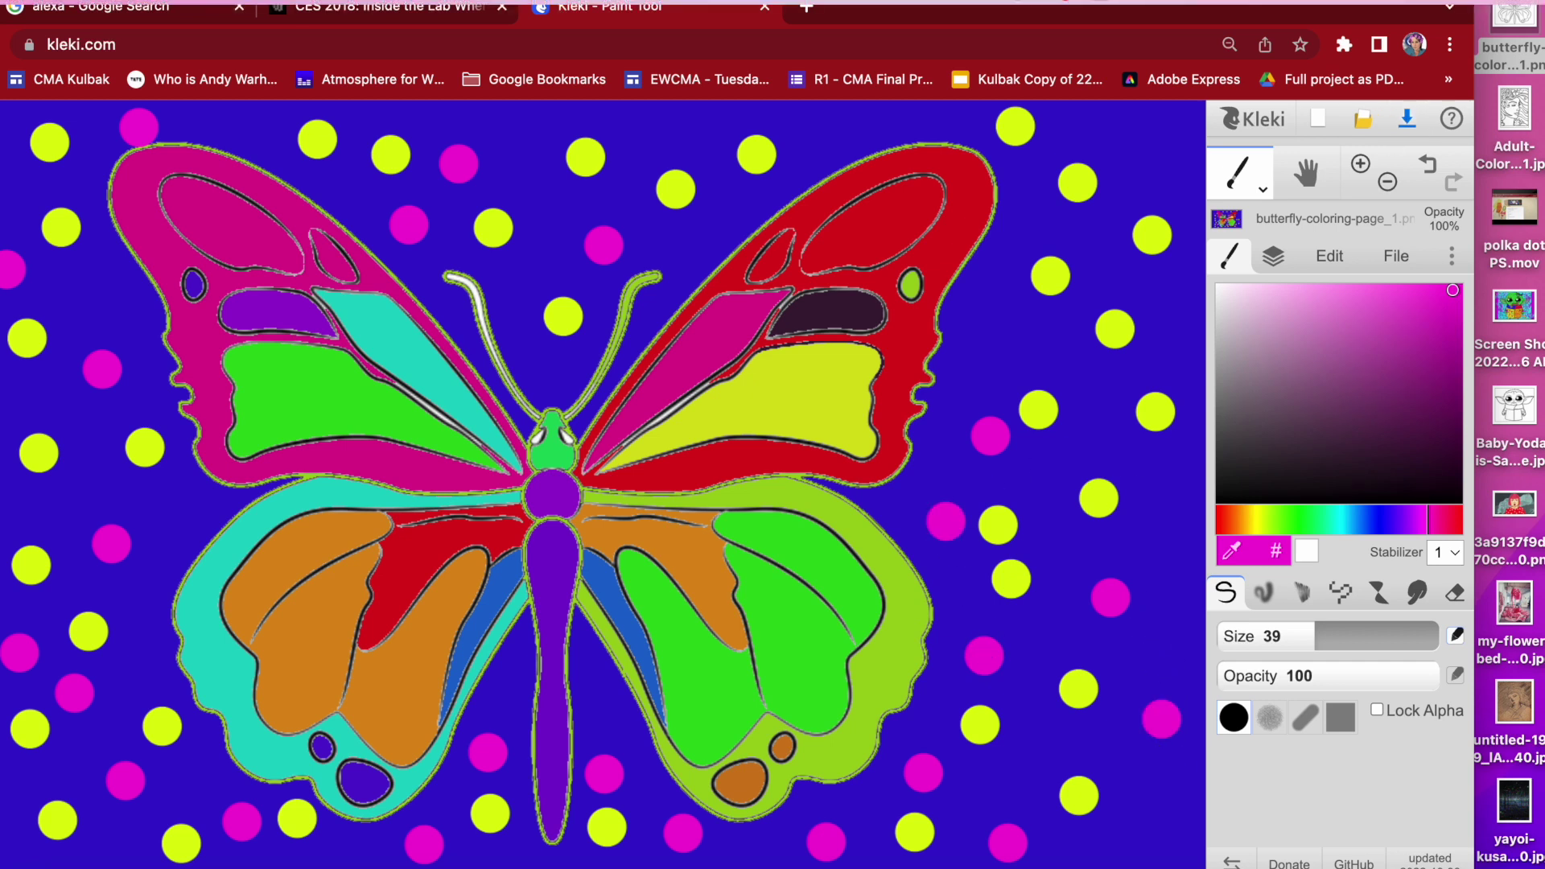
left_click(1007, 299)
left_click(867, 129)
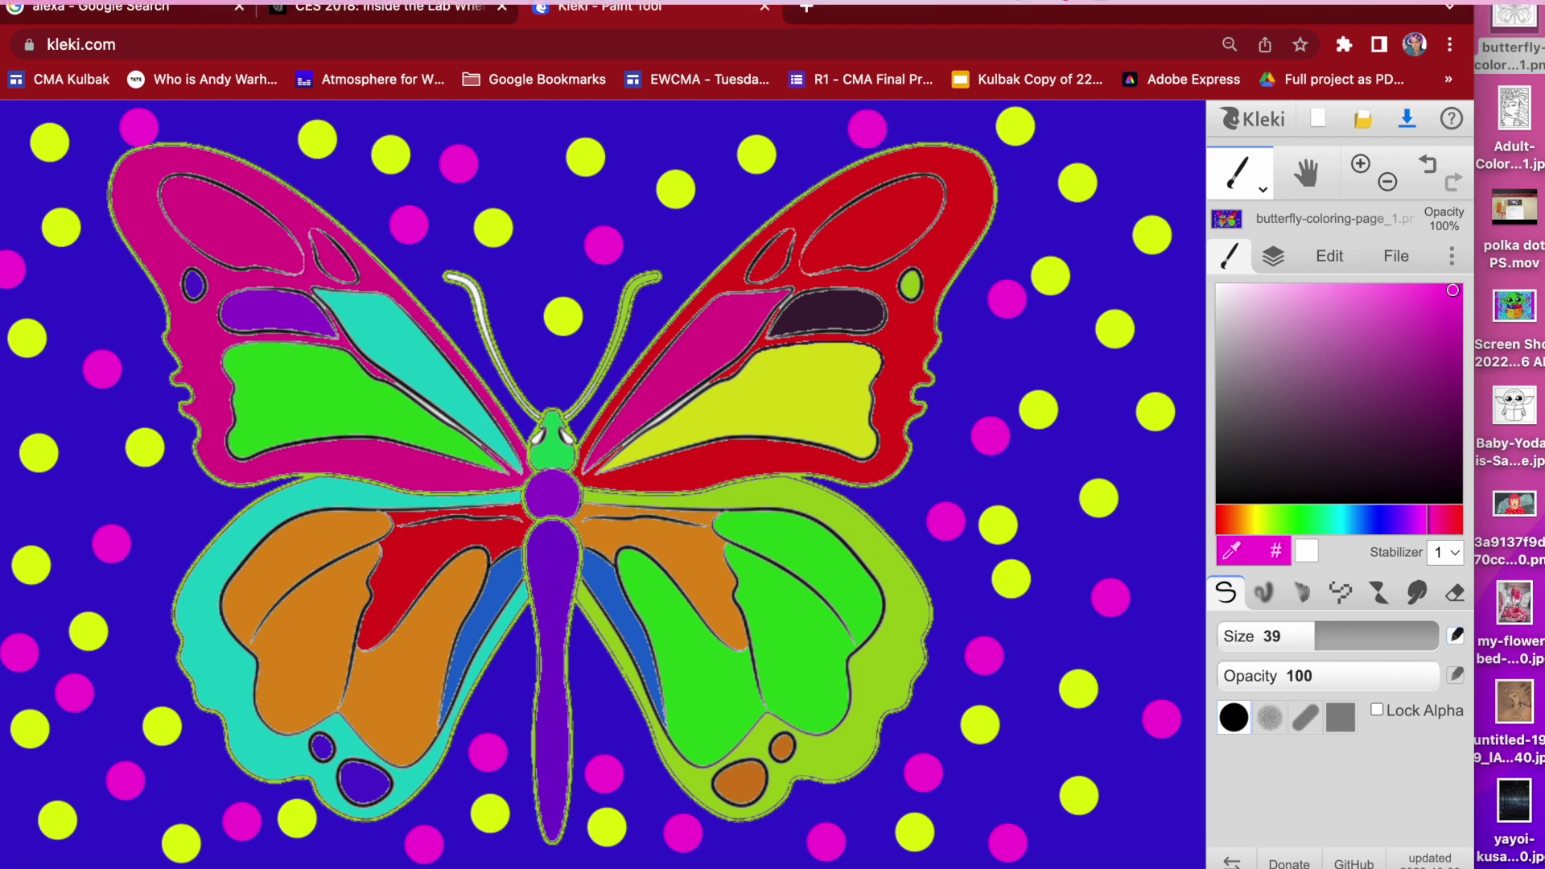
left_click(1163, 139)
left_click(266, 125)
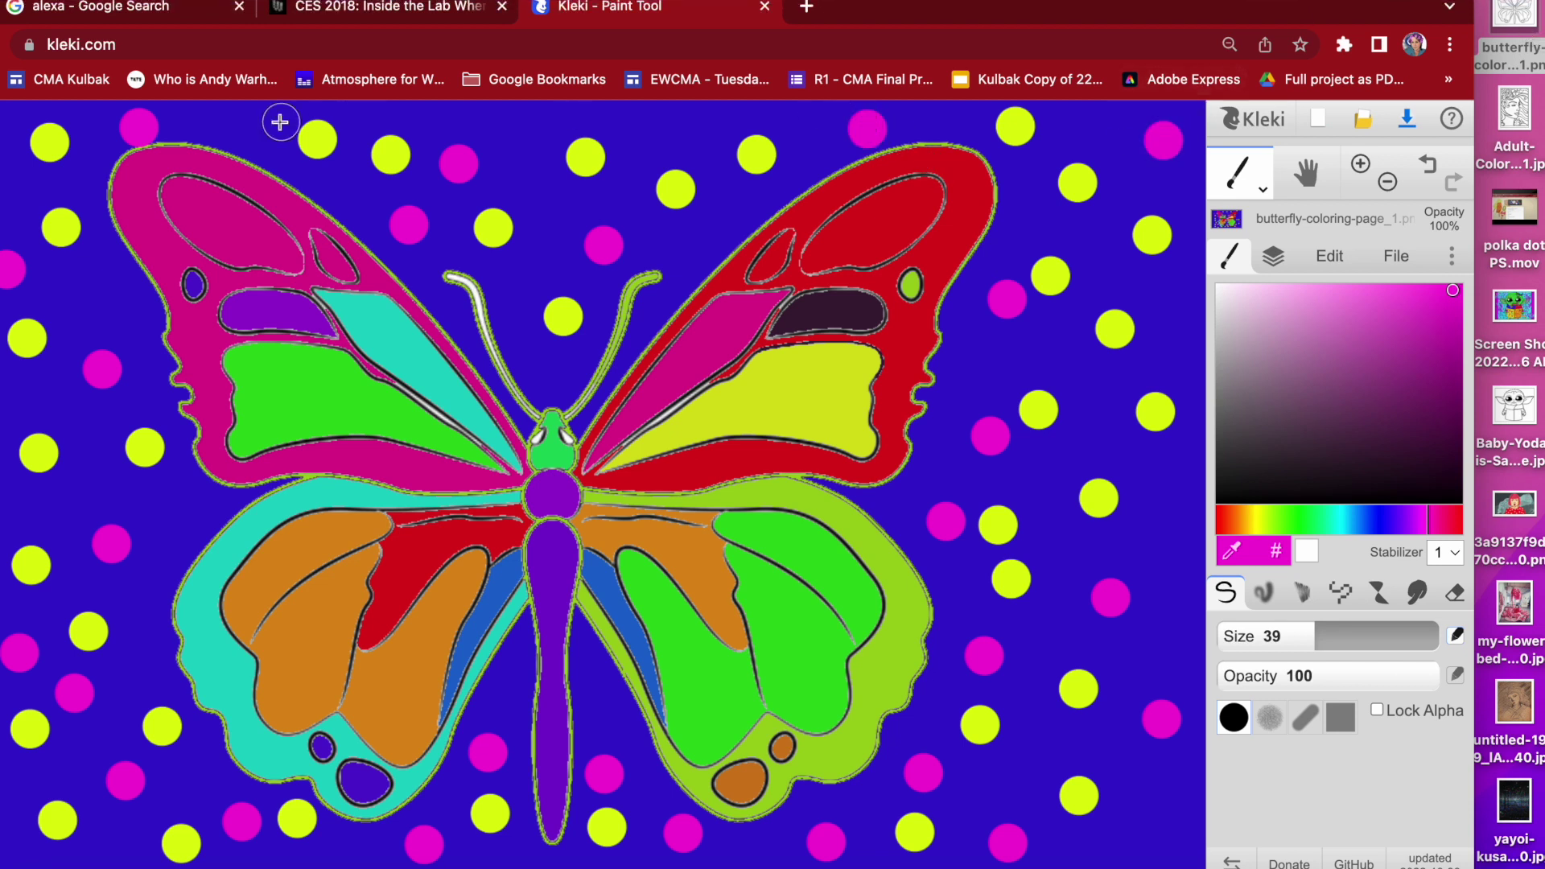
left_click_drag(1276, 641, 1271, 641)
Add blue dots along the cyan lower-wing border, then change the paint colour to purple
left_click(1378, 530)
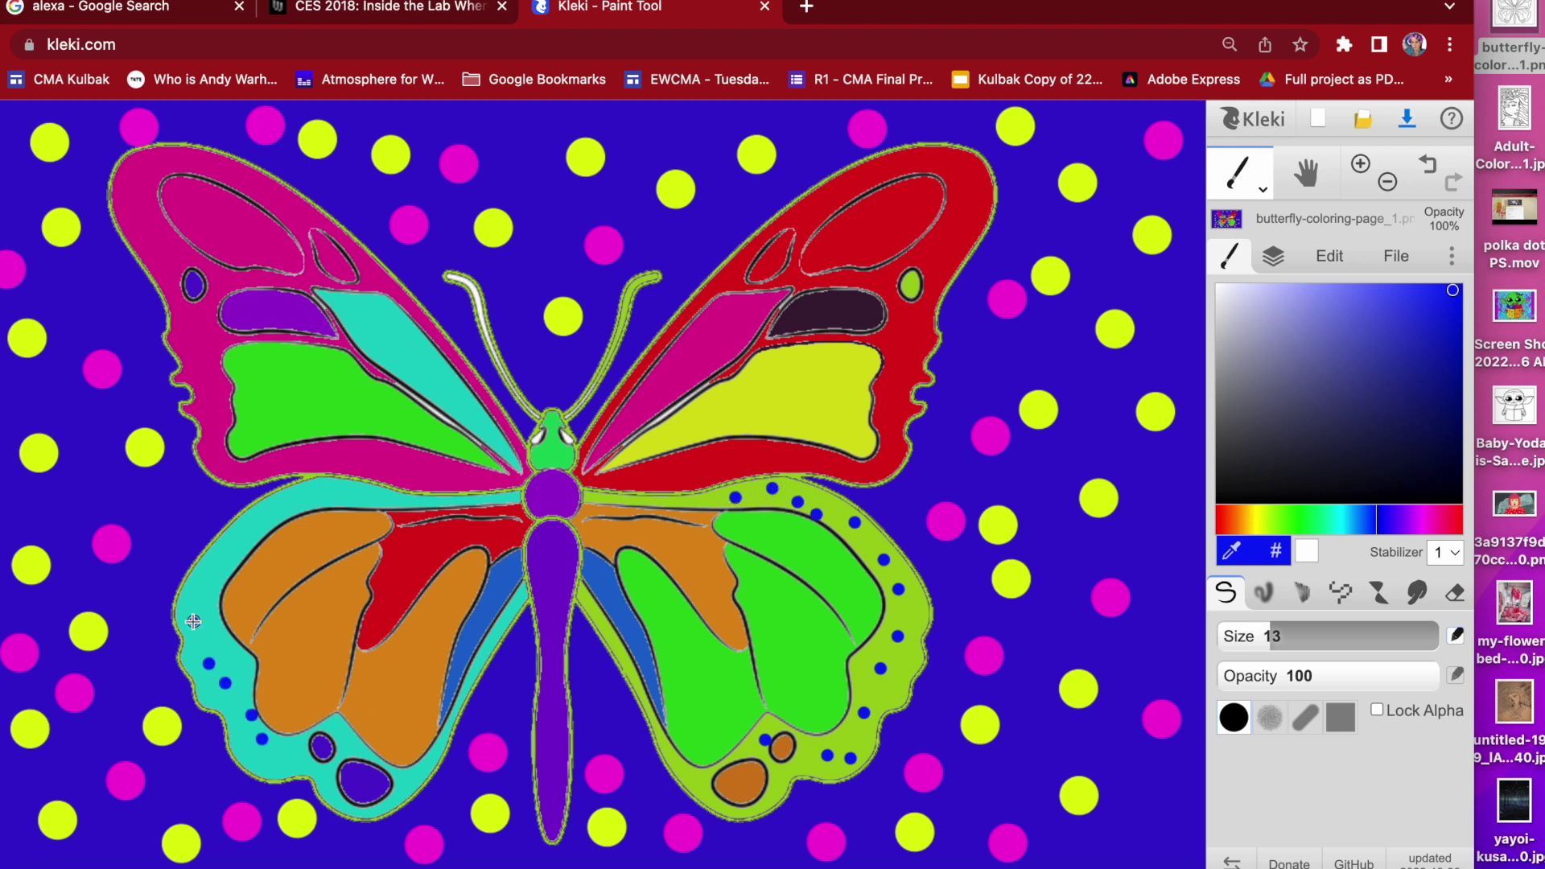
left_click(301, 499)
left_click(339, 500)
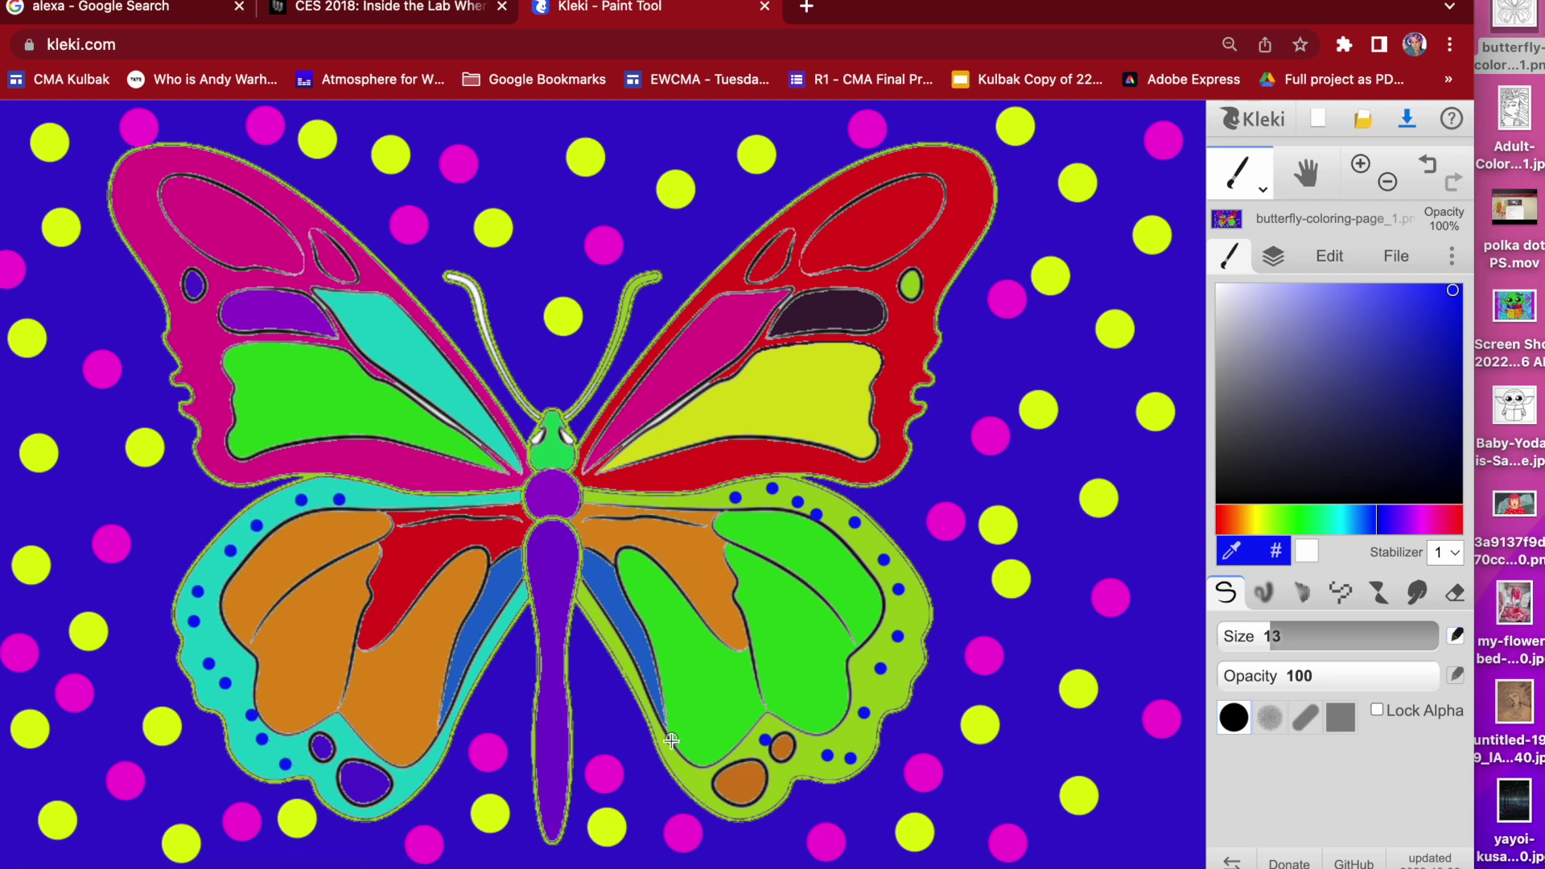
left_click(1416, 515)
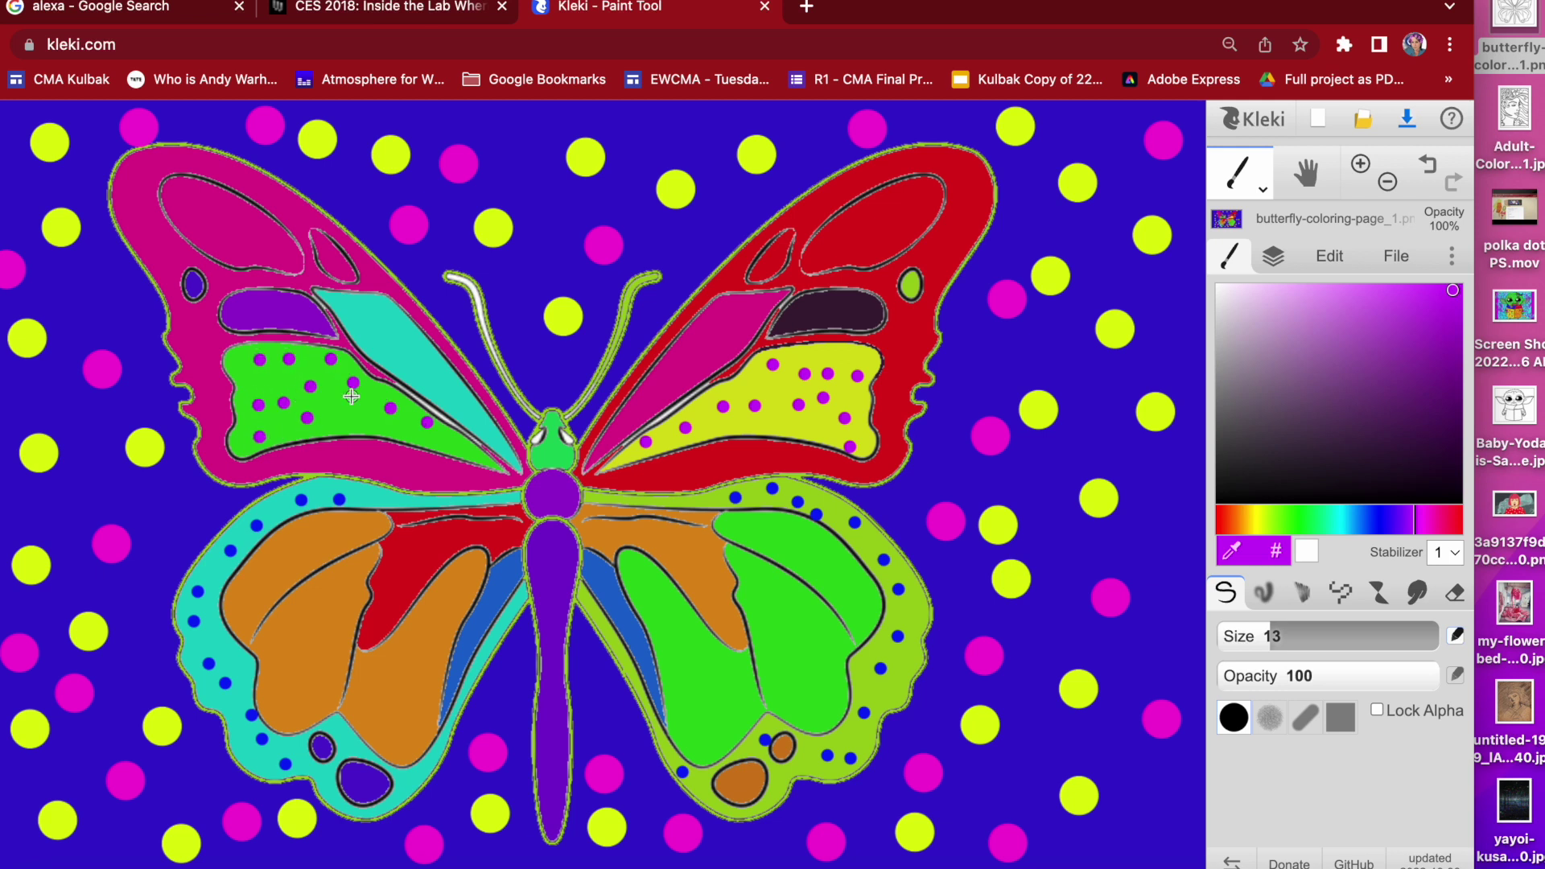
Add magenta, green, blue and purple dots inside the wing sections, finishing on the soft brush
left_click(1366, 518)
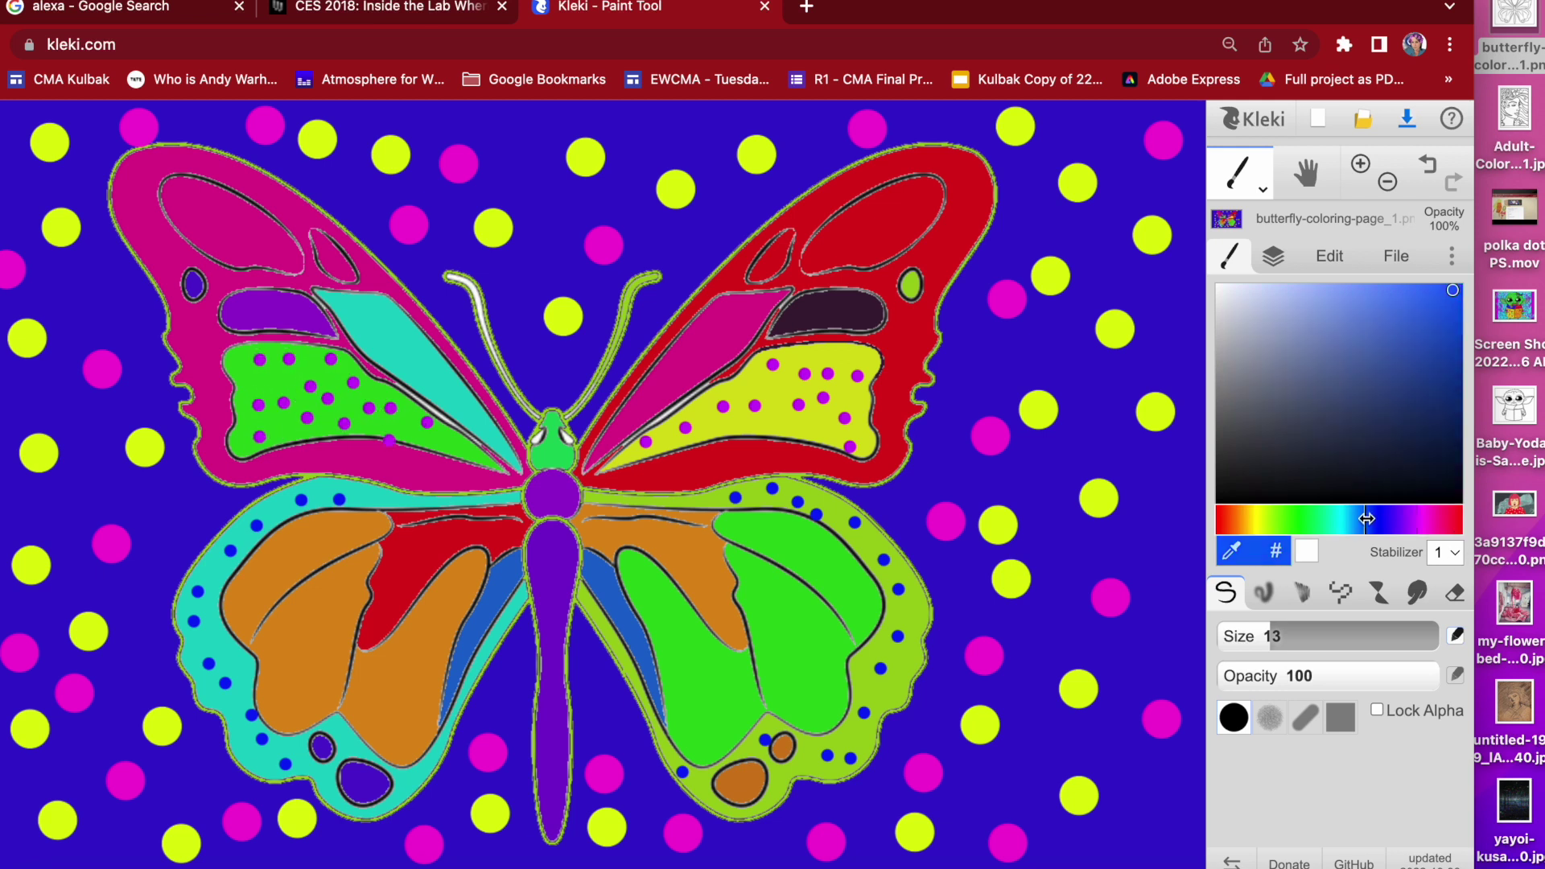
left_click(1429, 523)
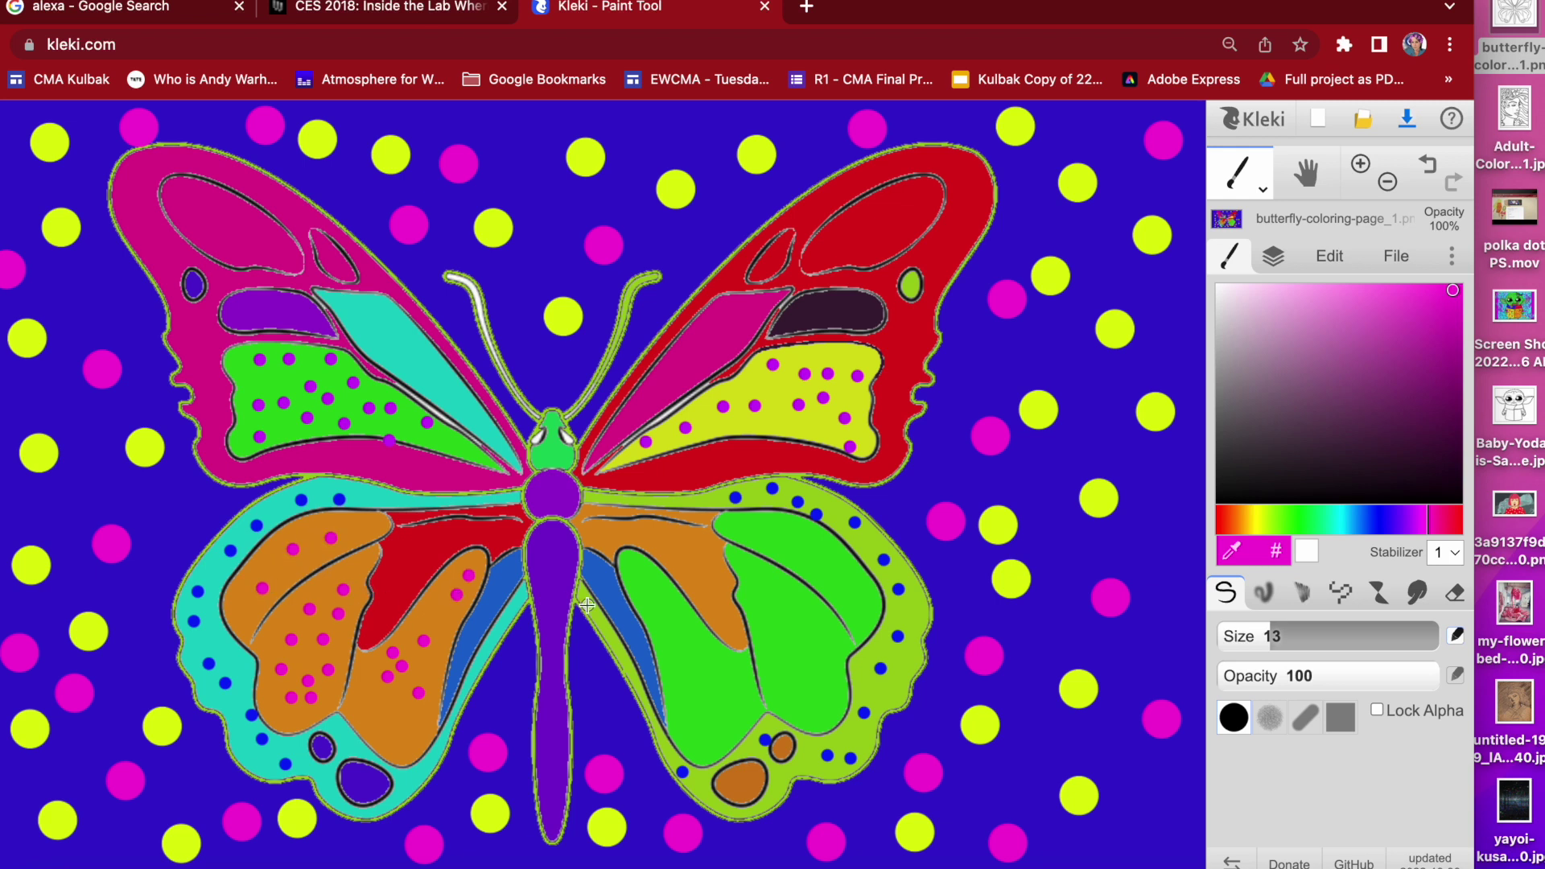
left_click(1297, 518)
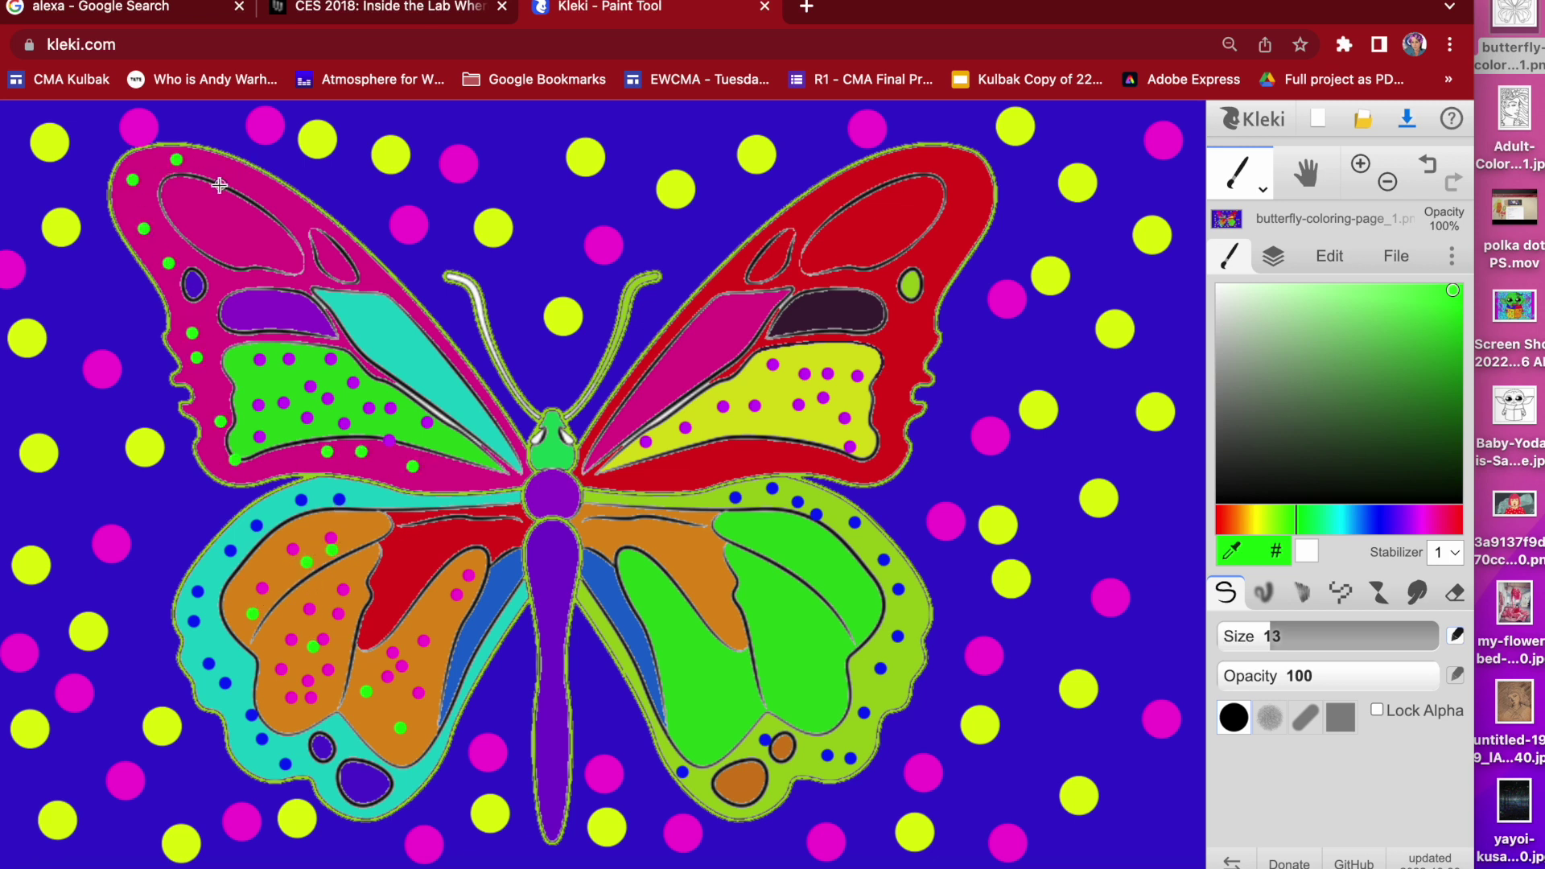
left_click(1387, 520)
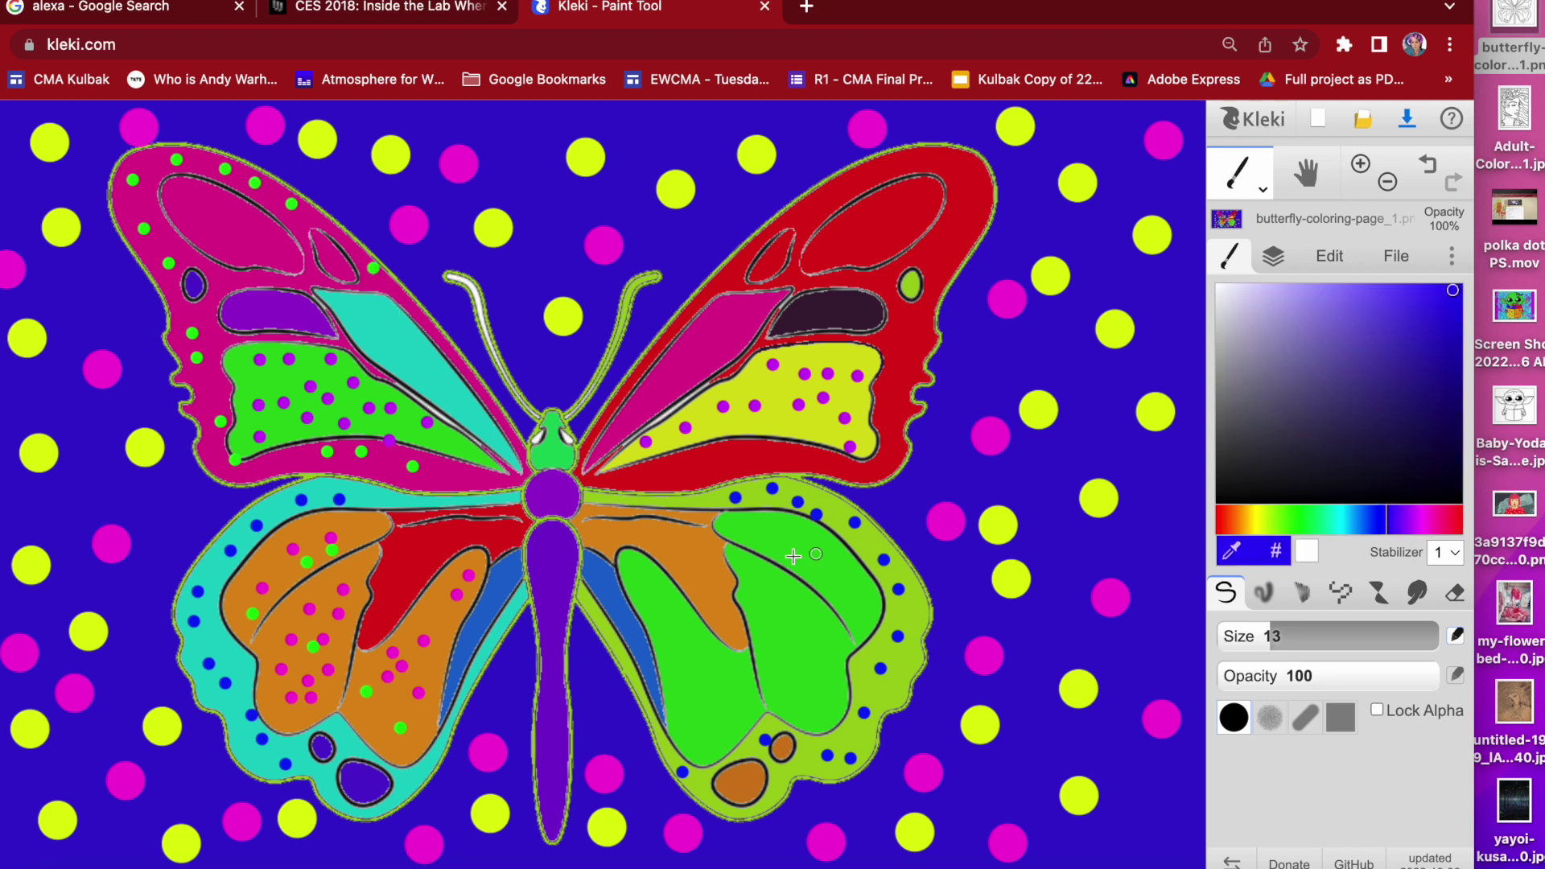
left_click(1400, 519)
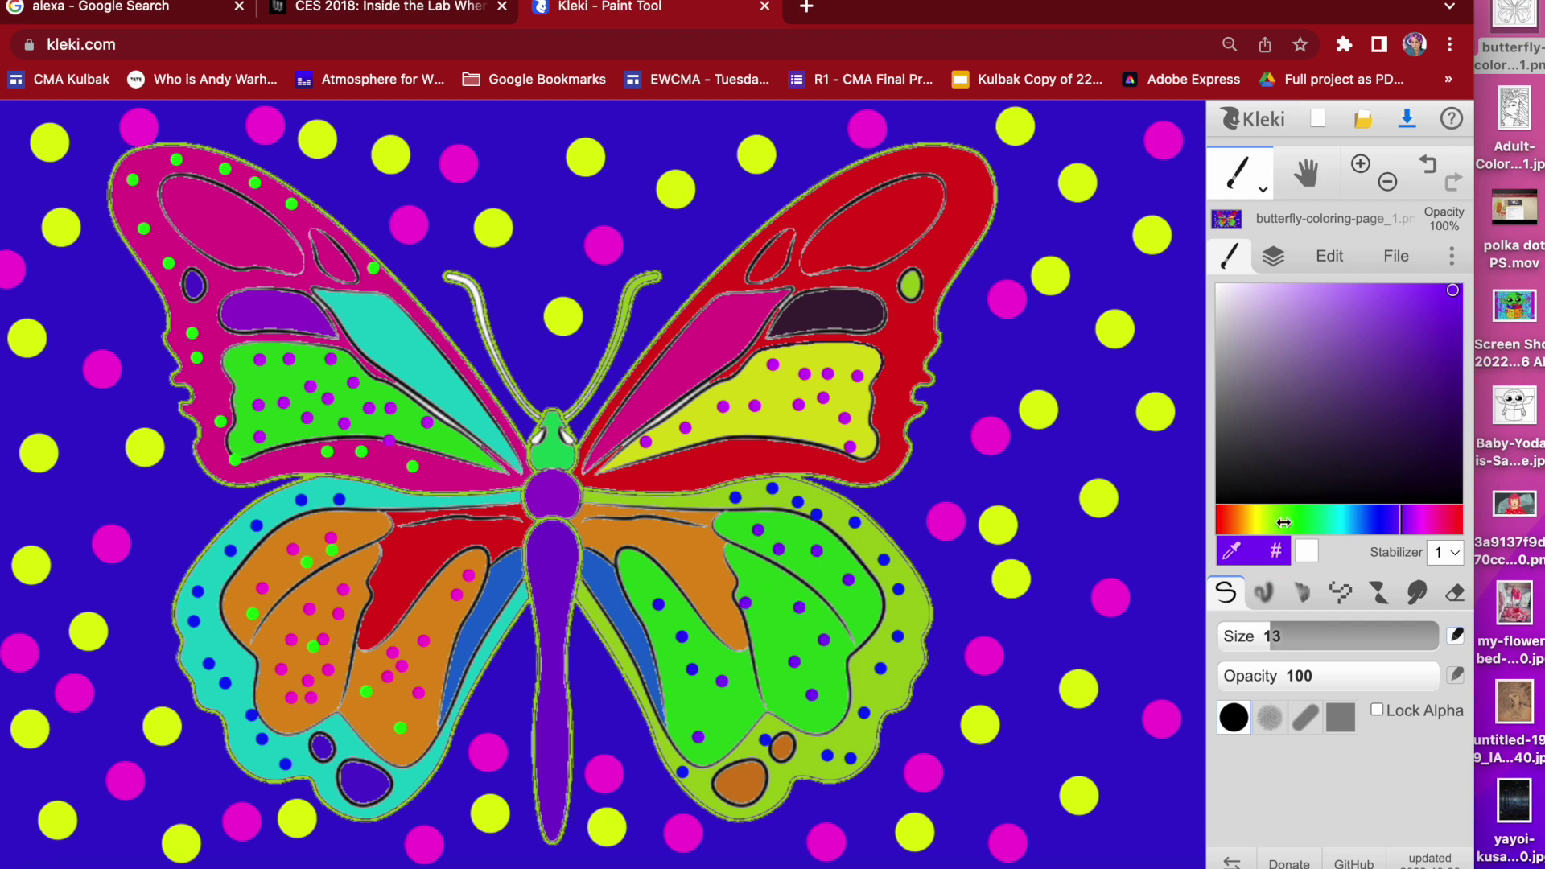
left_click(1429, 520)
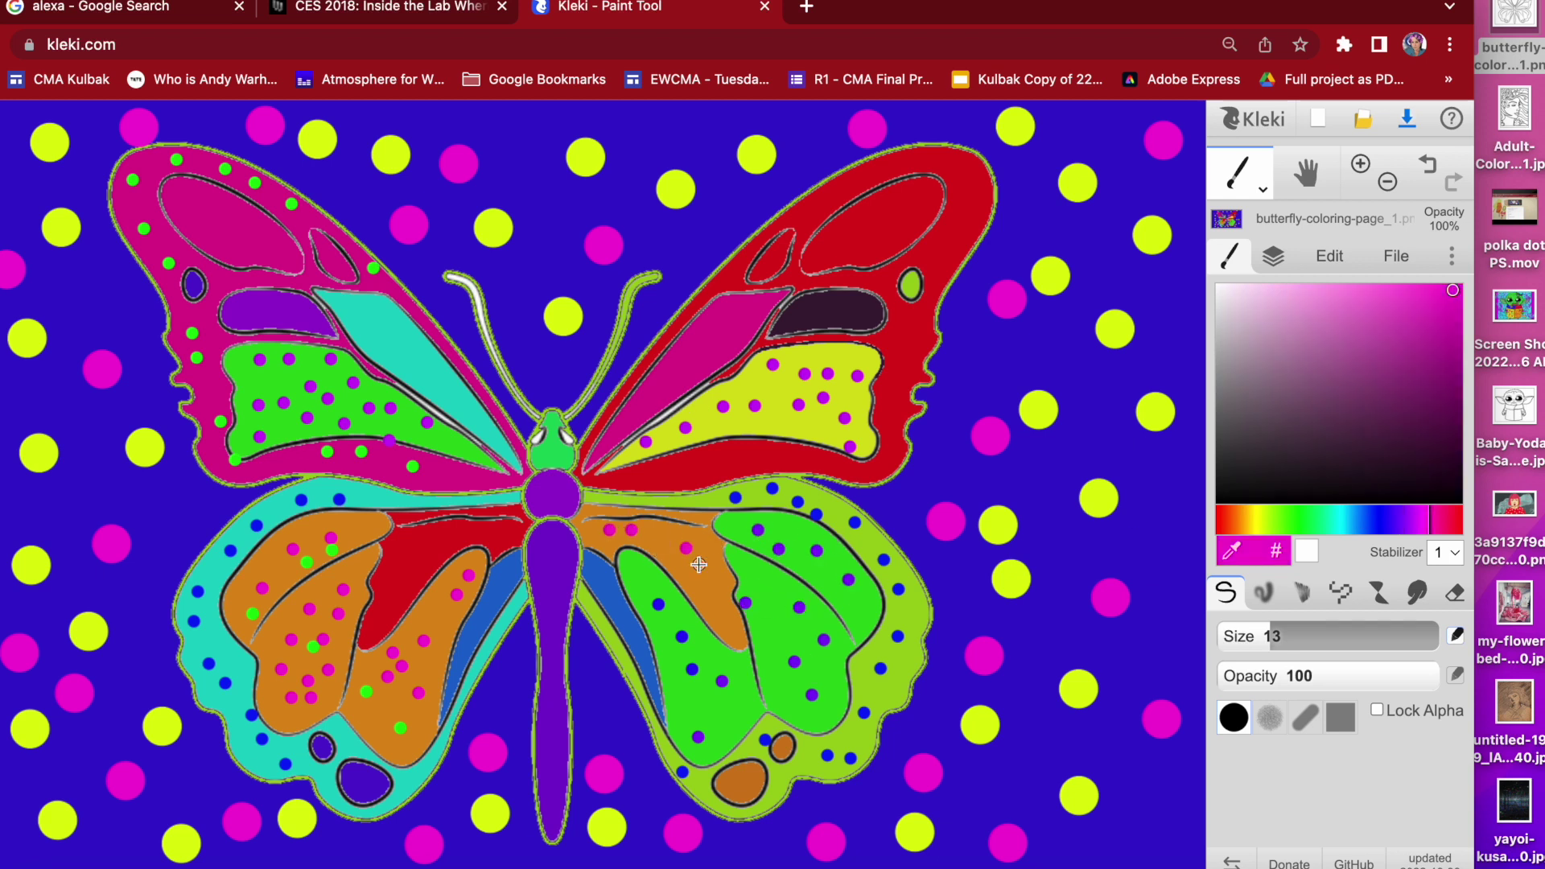
left_click(1293, 522)
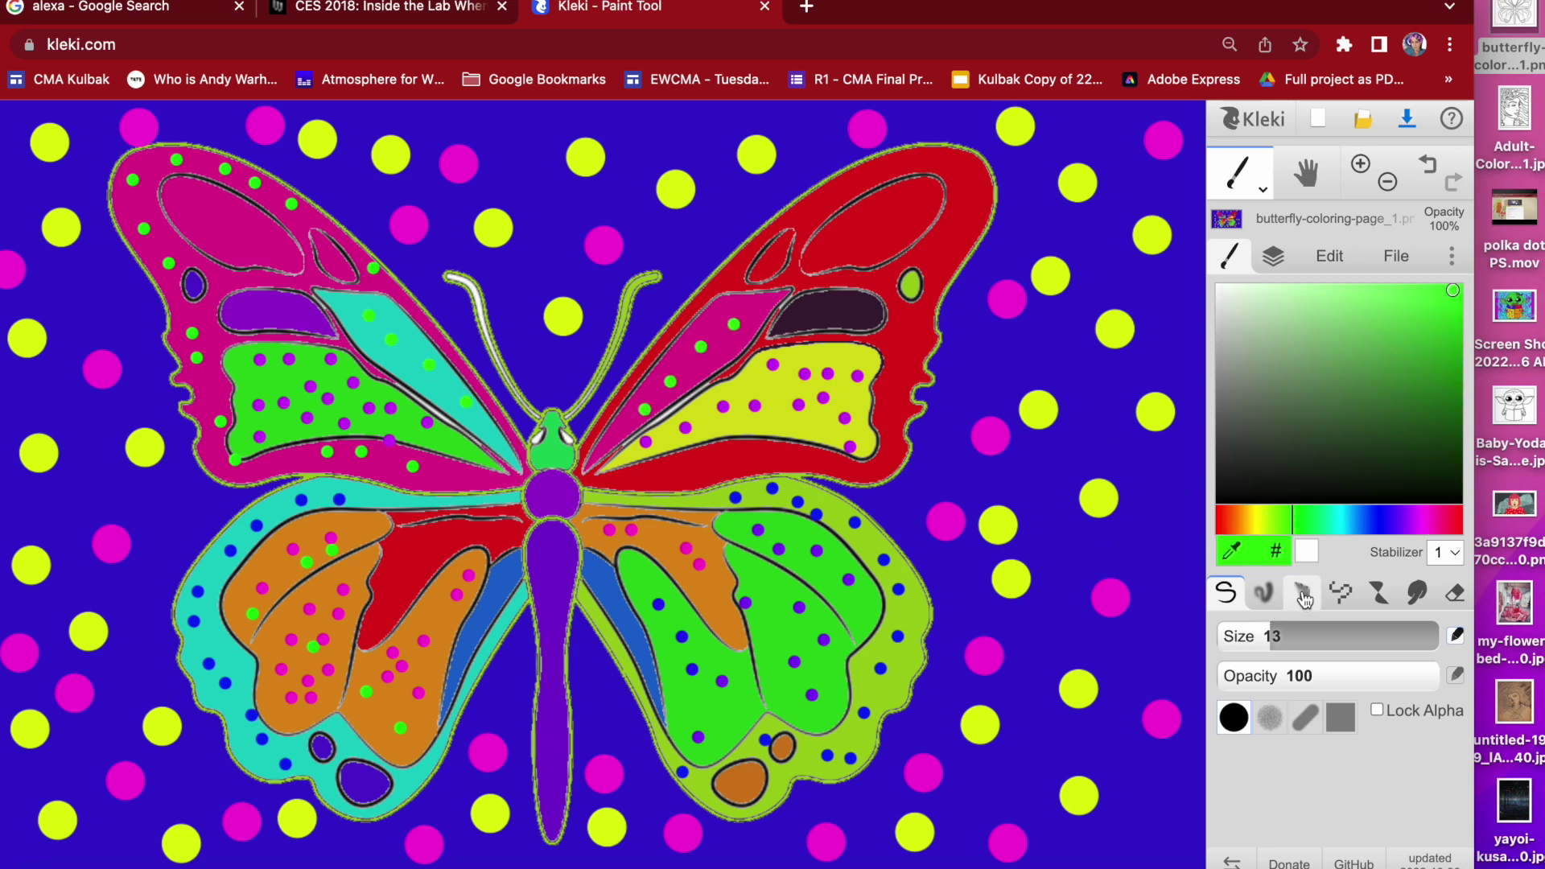
left_click(1263, 593)
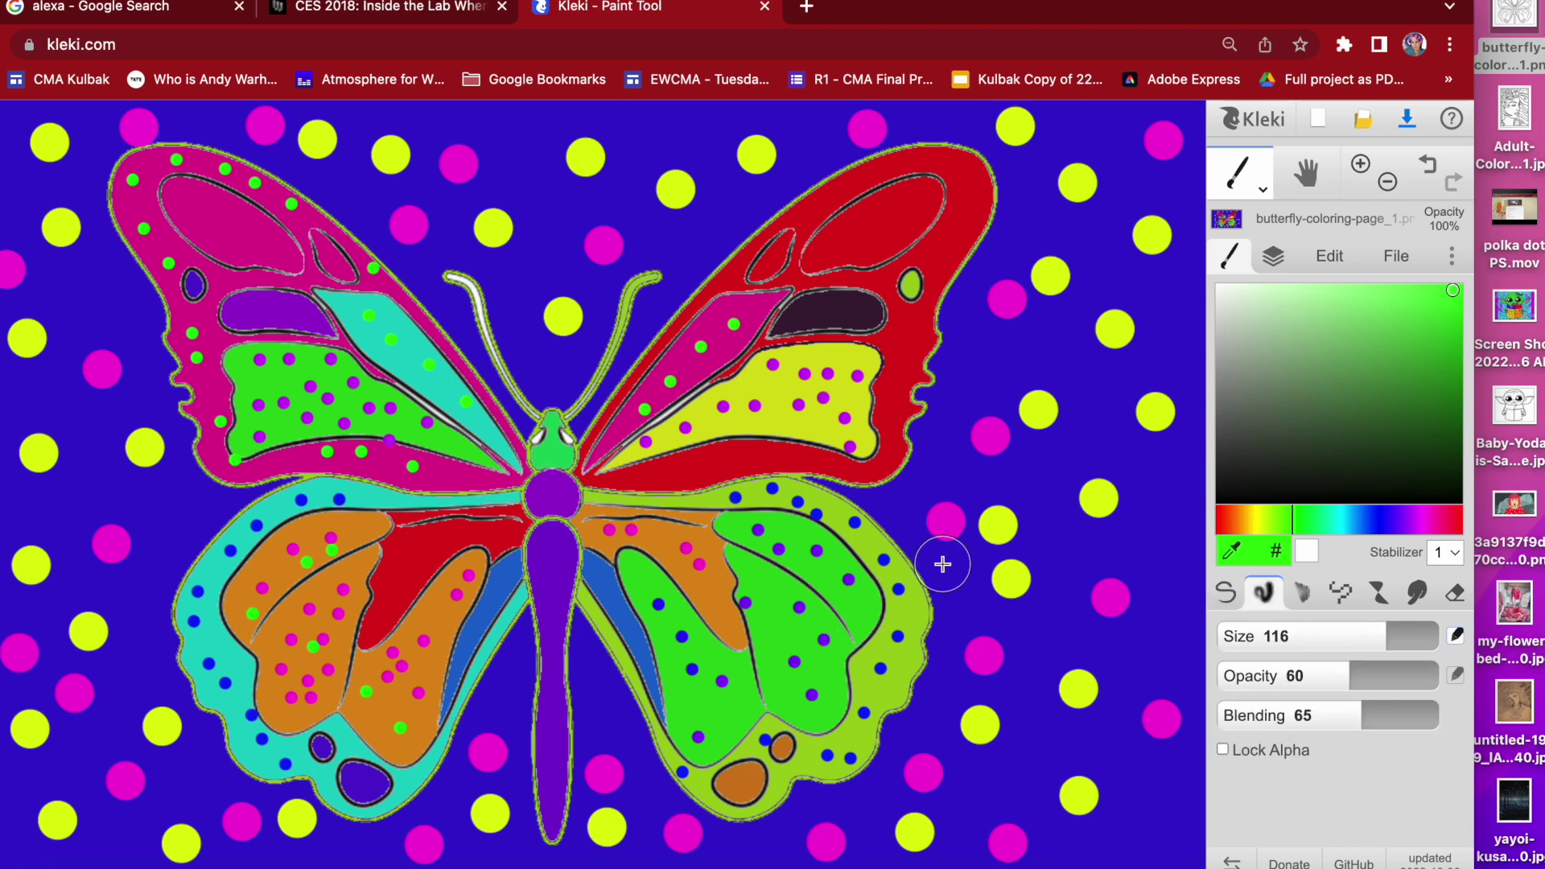
Dab soft Blend spots on the right background at 100 opacity, blending a yellow dot into green
left_click(969, 581)
left_click(1080, 495)
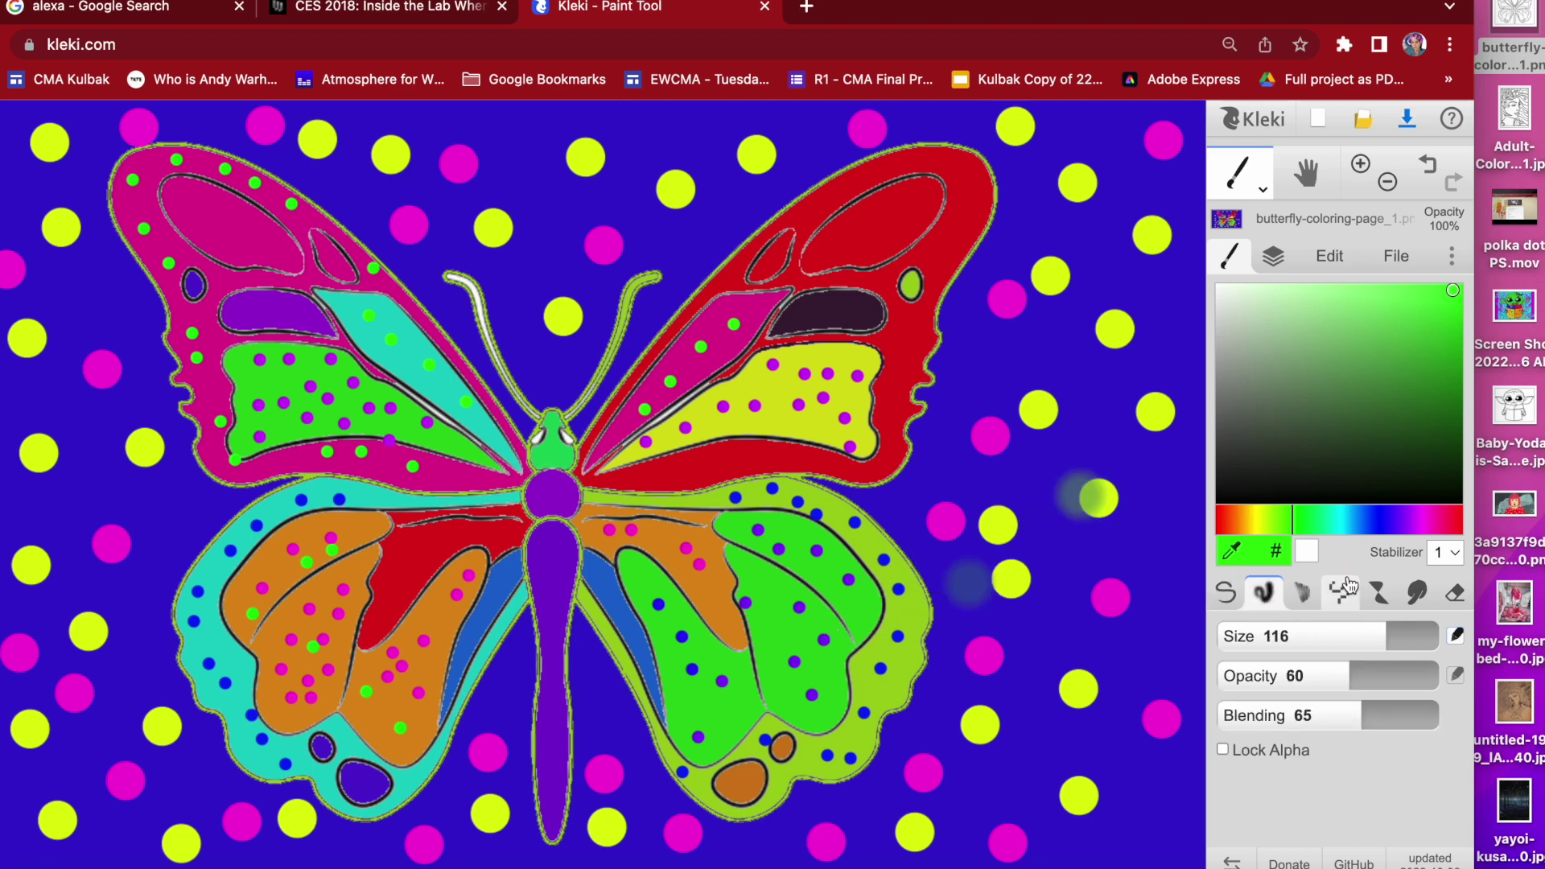
left_click_drag(1350, 676, 1499, 672)
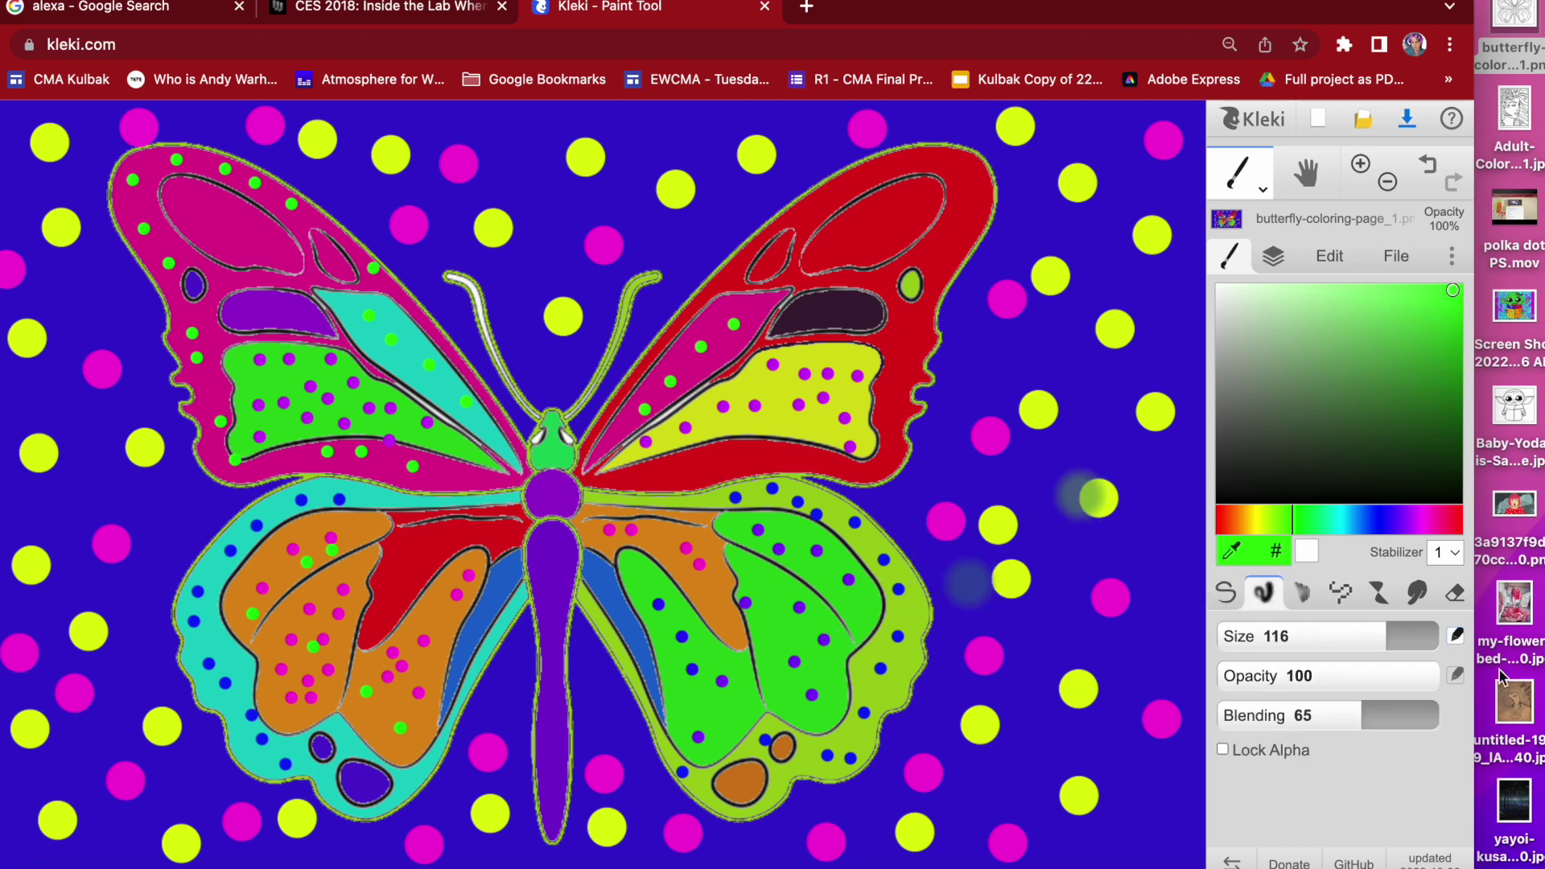
left_click(1100, 493)
left_click(1120, 644)
left_click(1037, 666)
Add fuzzy translucent dabs along the lower background and the upper-left background
left_click(1020, 760)
left_click(1136, 784)
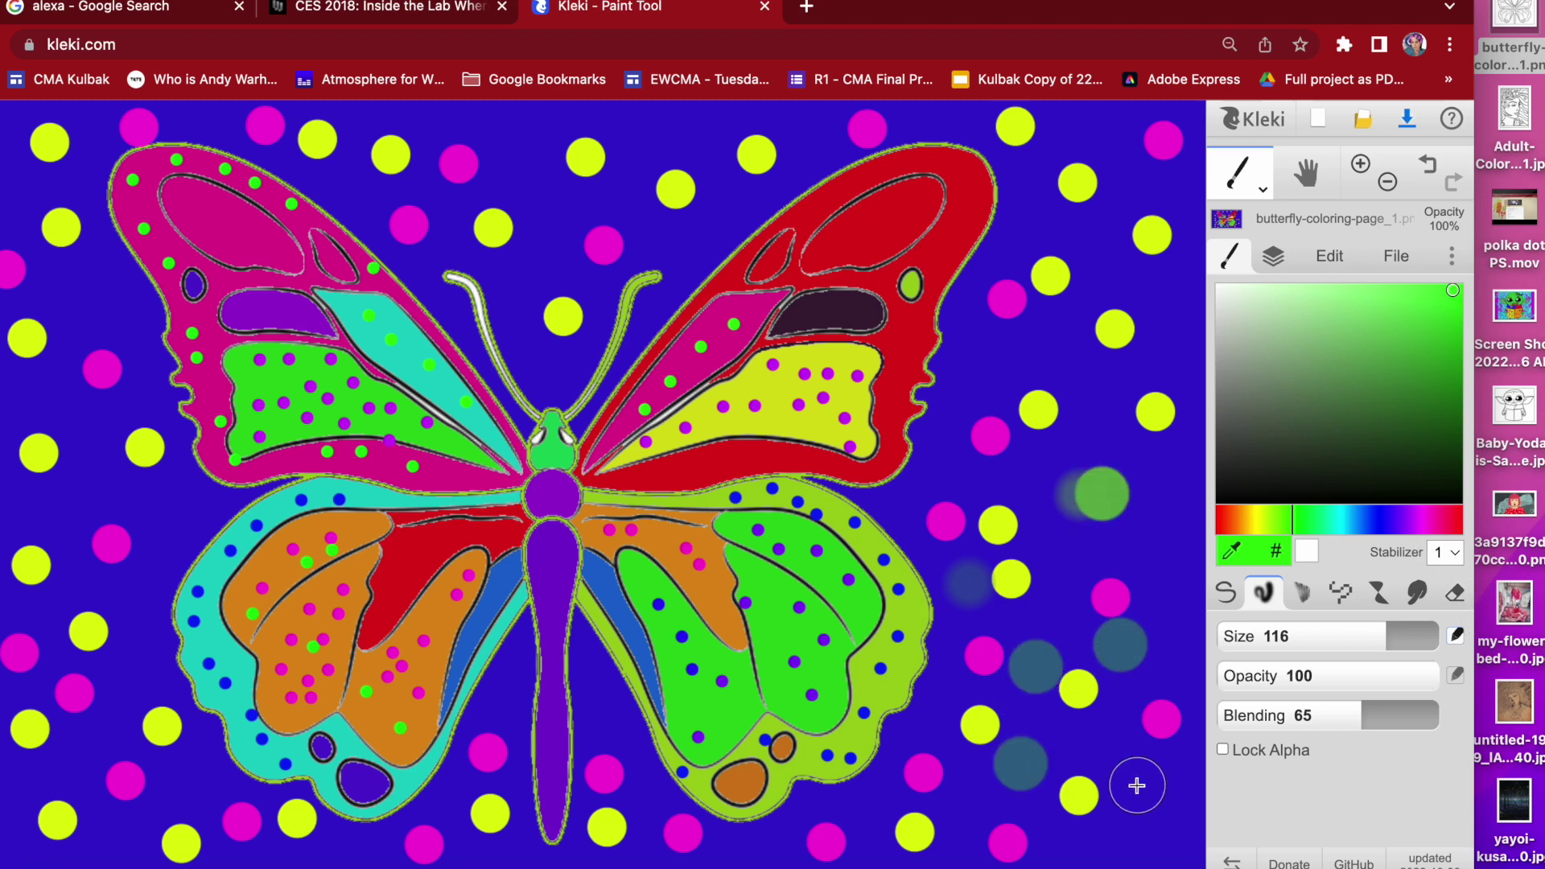
left_click(556, 213)
left_click(509, 166)
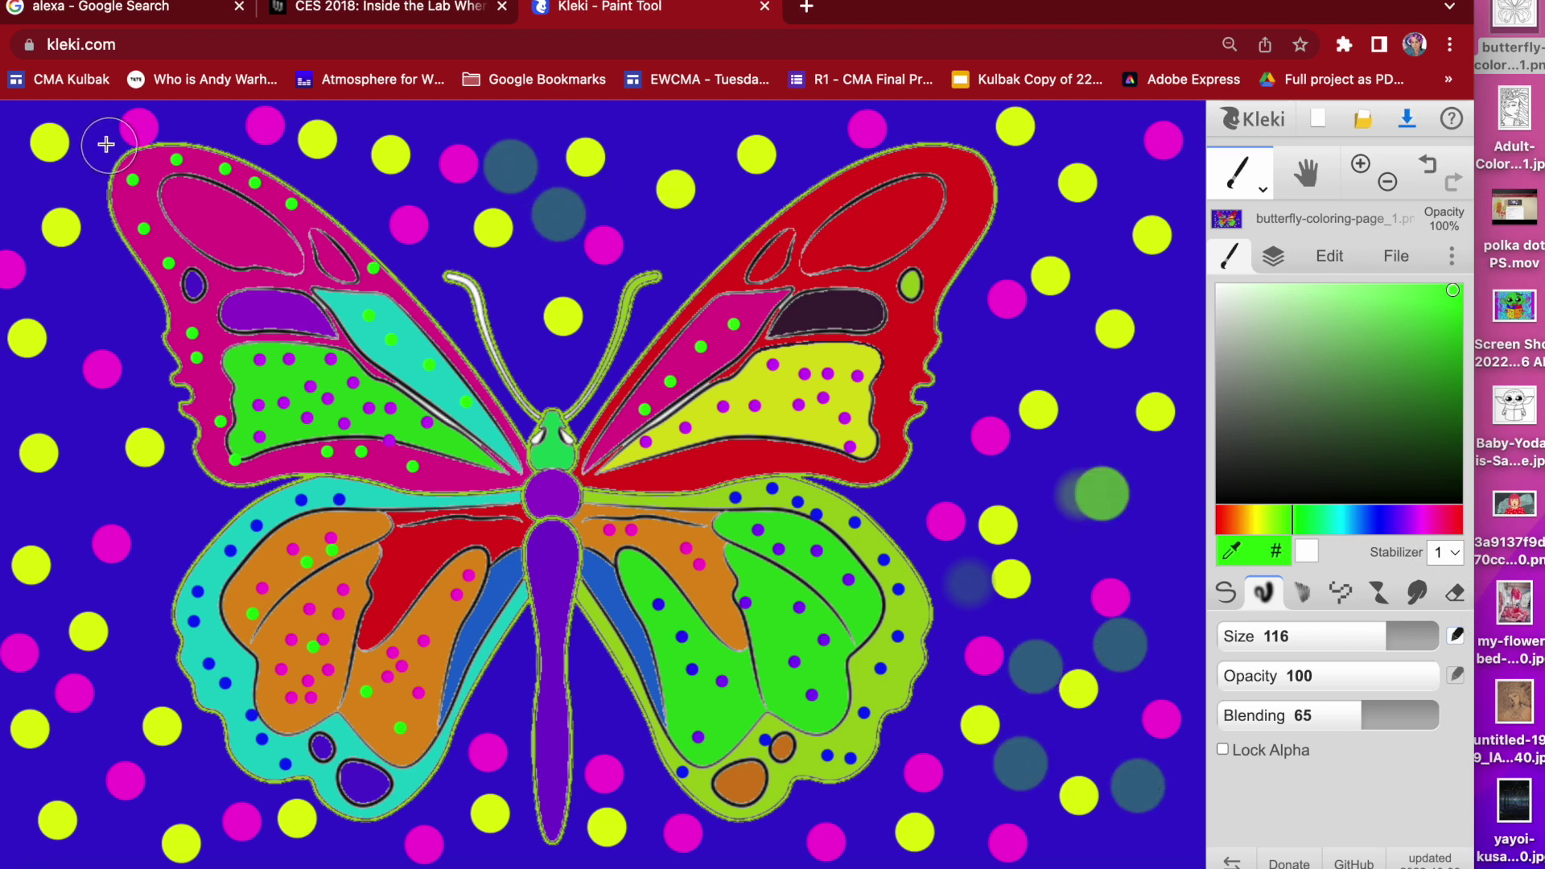
left_click(24, 171)
left_click(78, 269)
Add fuzzy dabs down the left side and into the lower-left corner of the background
left_click(26, 387)
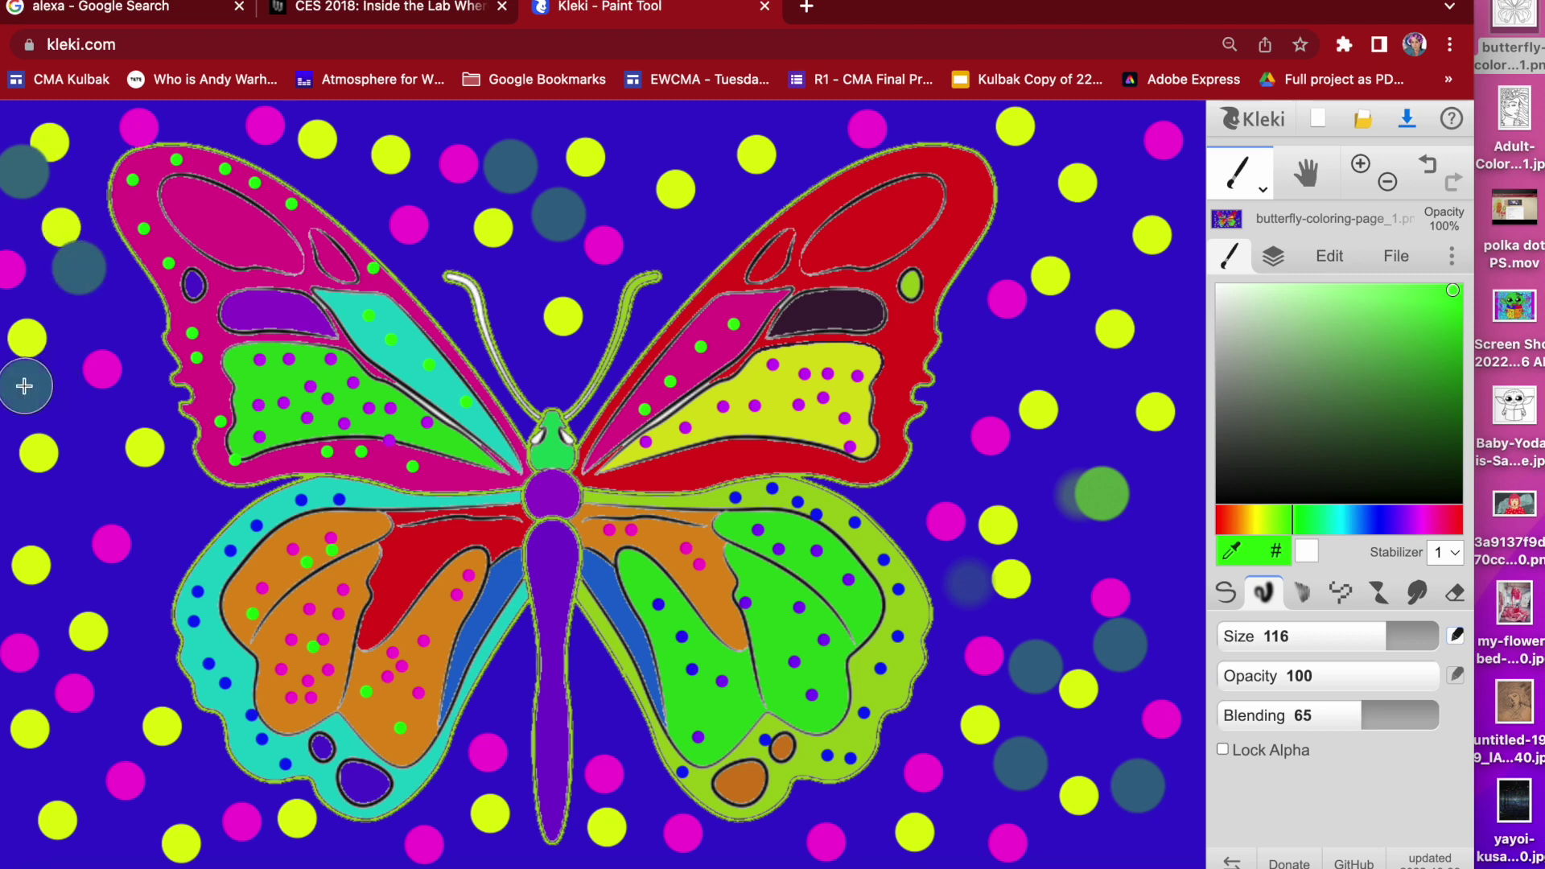
left_click(90, 470)
left_click(141, 546)
left_click(71, 635)
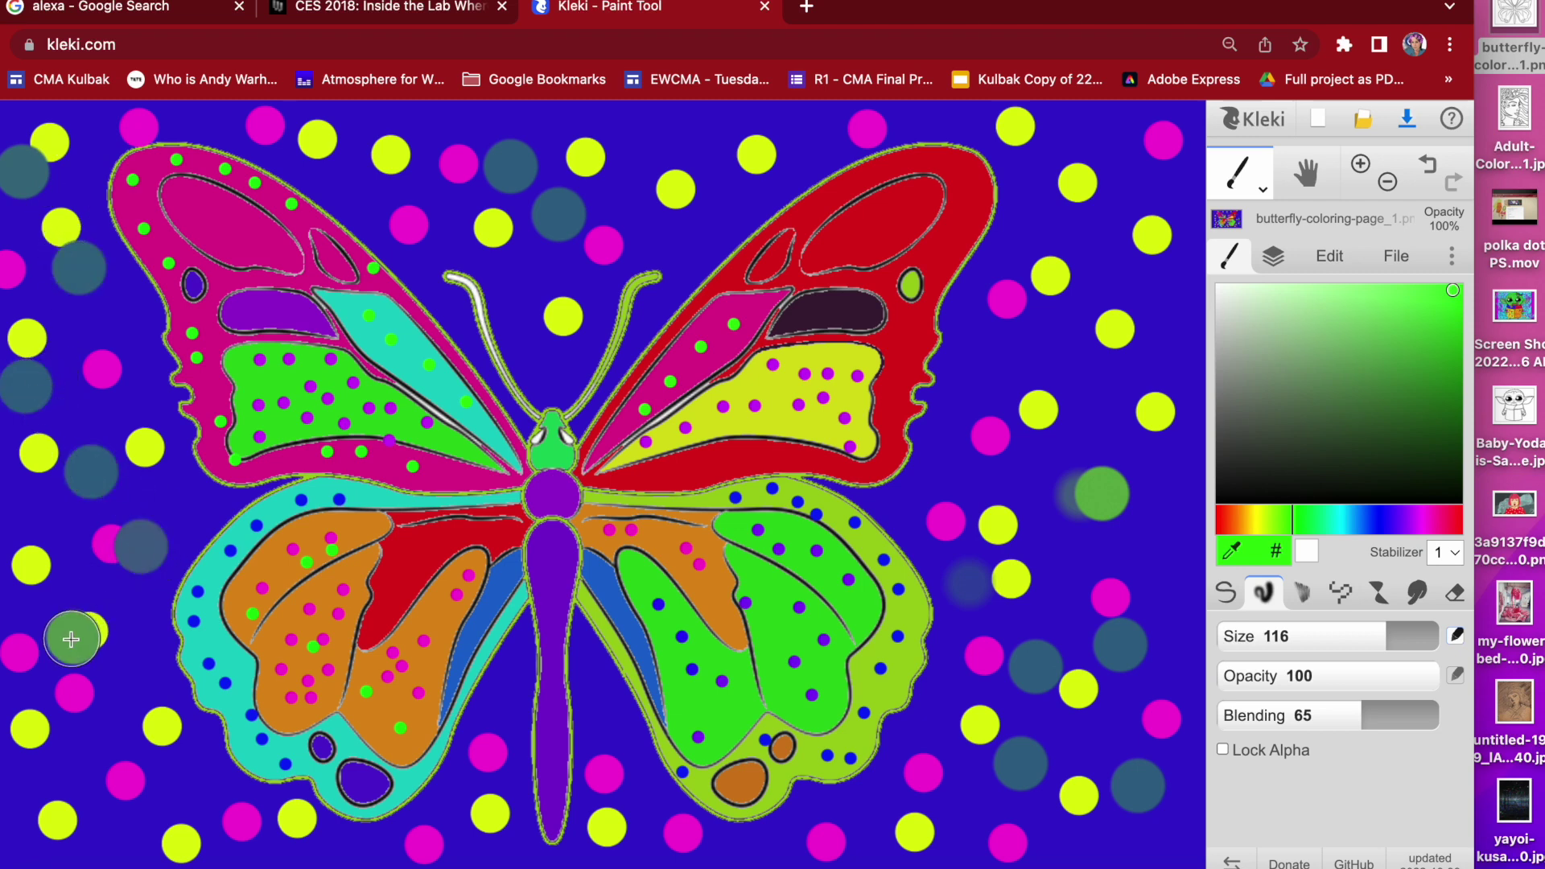
left_click(8, 841)
left_click(87, 832)
left_click(73, 768)
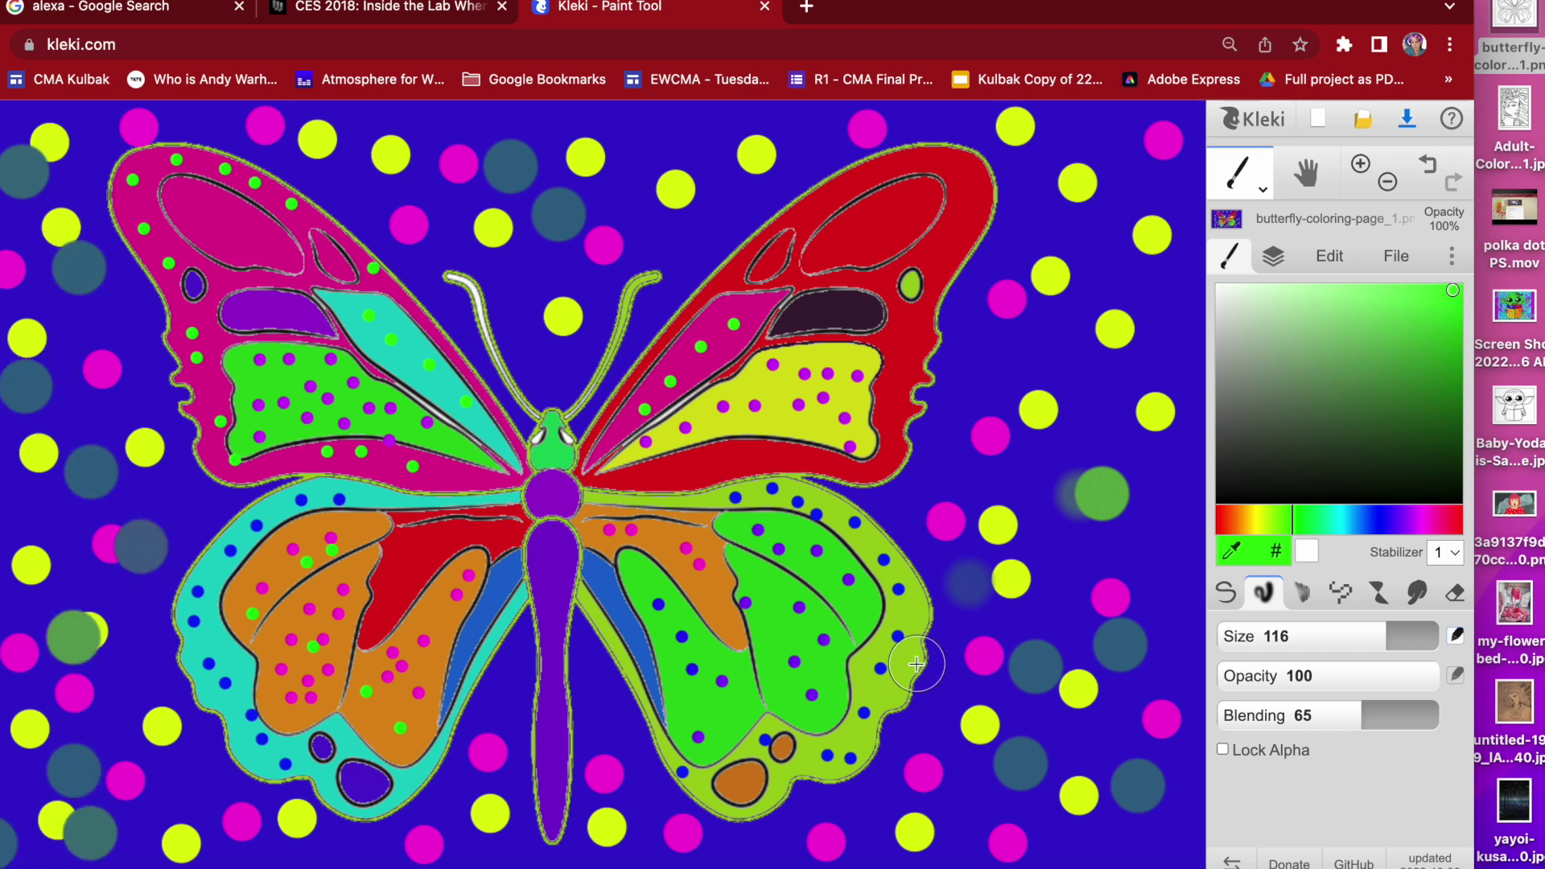
left_click(1303, 593)
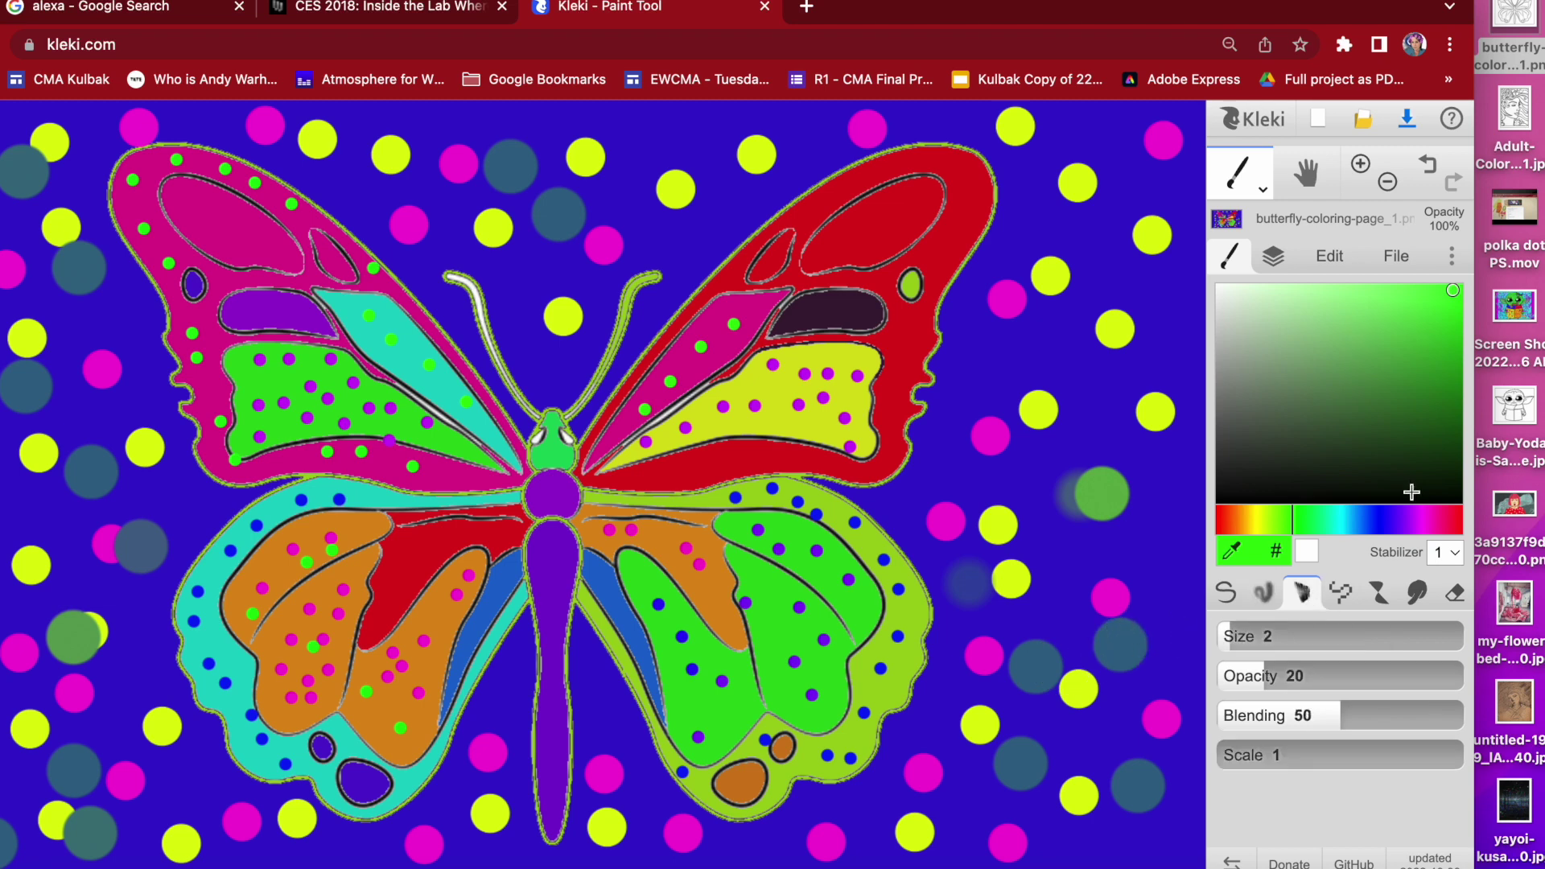
left_click(1428, 527)
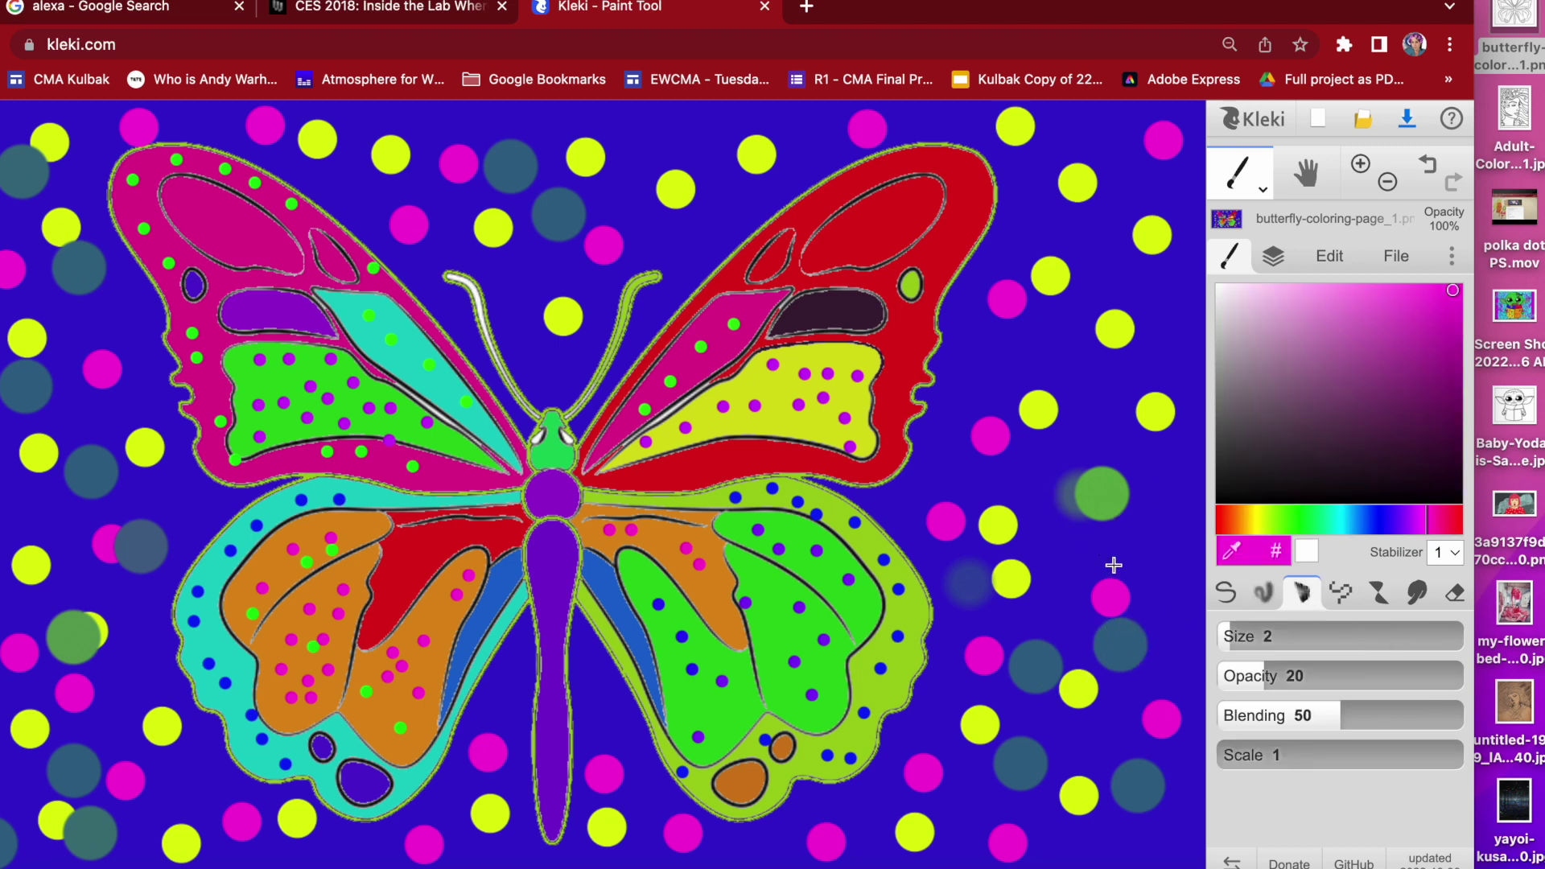
left_click_drag(1236, 637, 1317, 636)
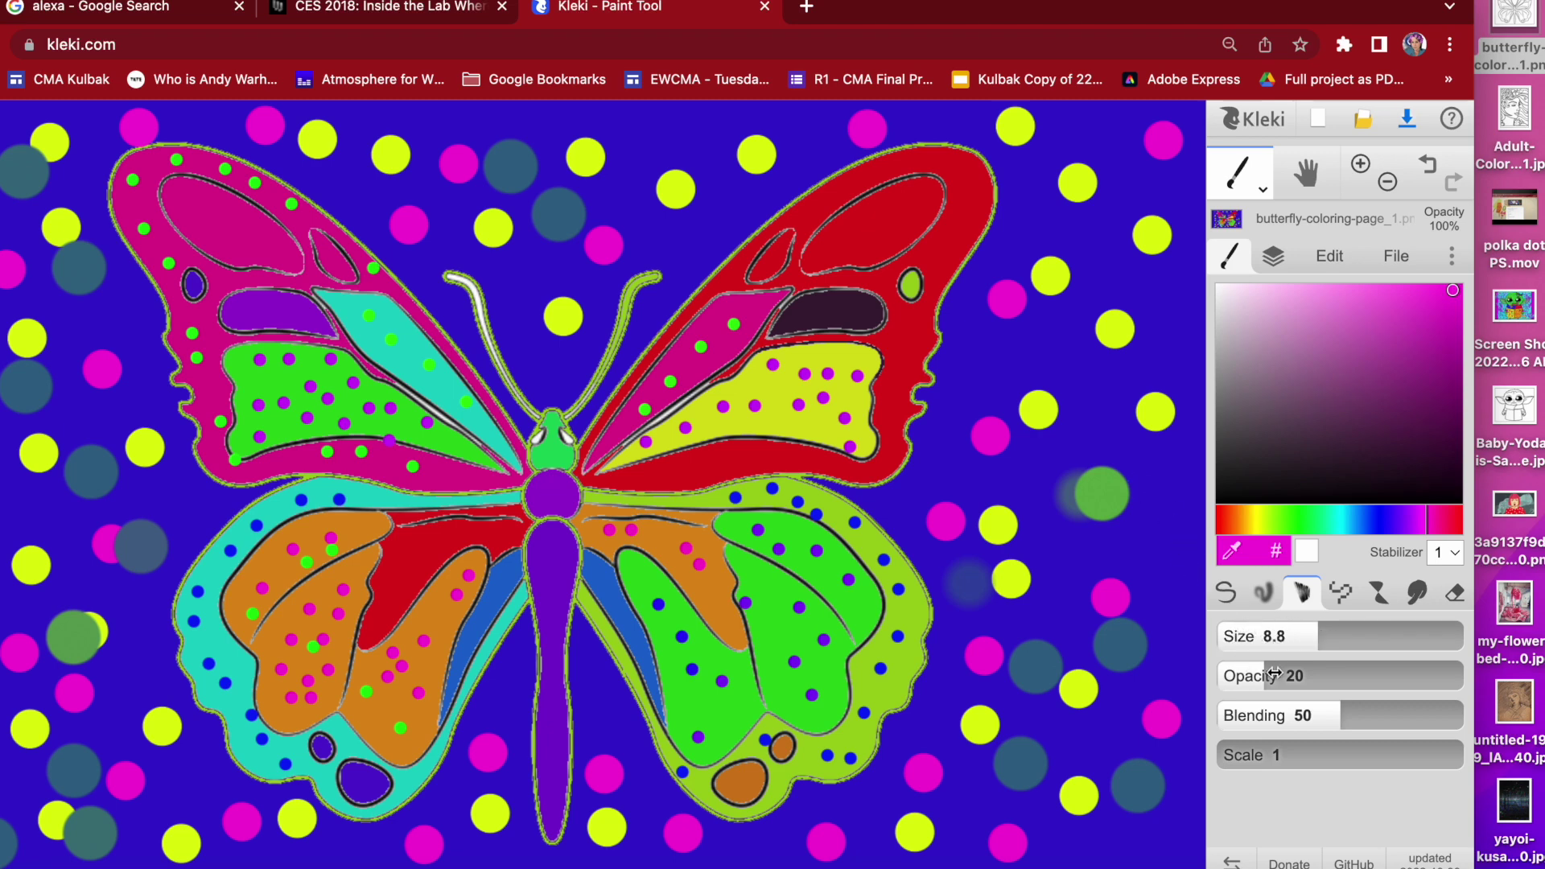
left_click_drag(1275, 674, 1473, 676)
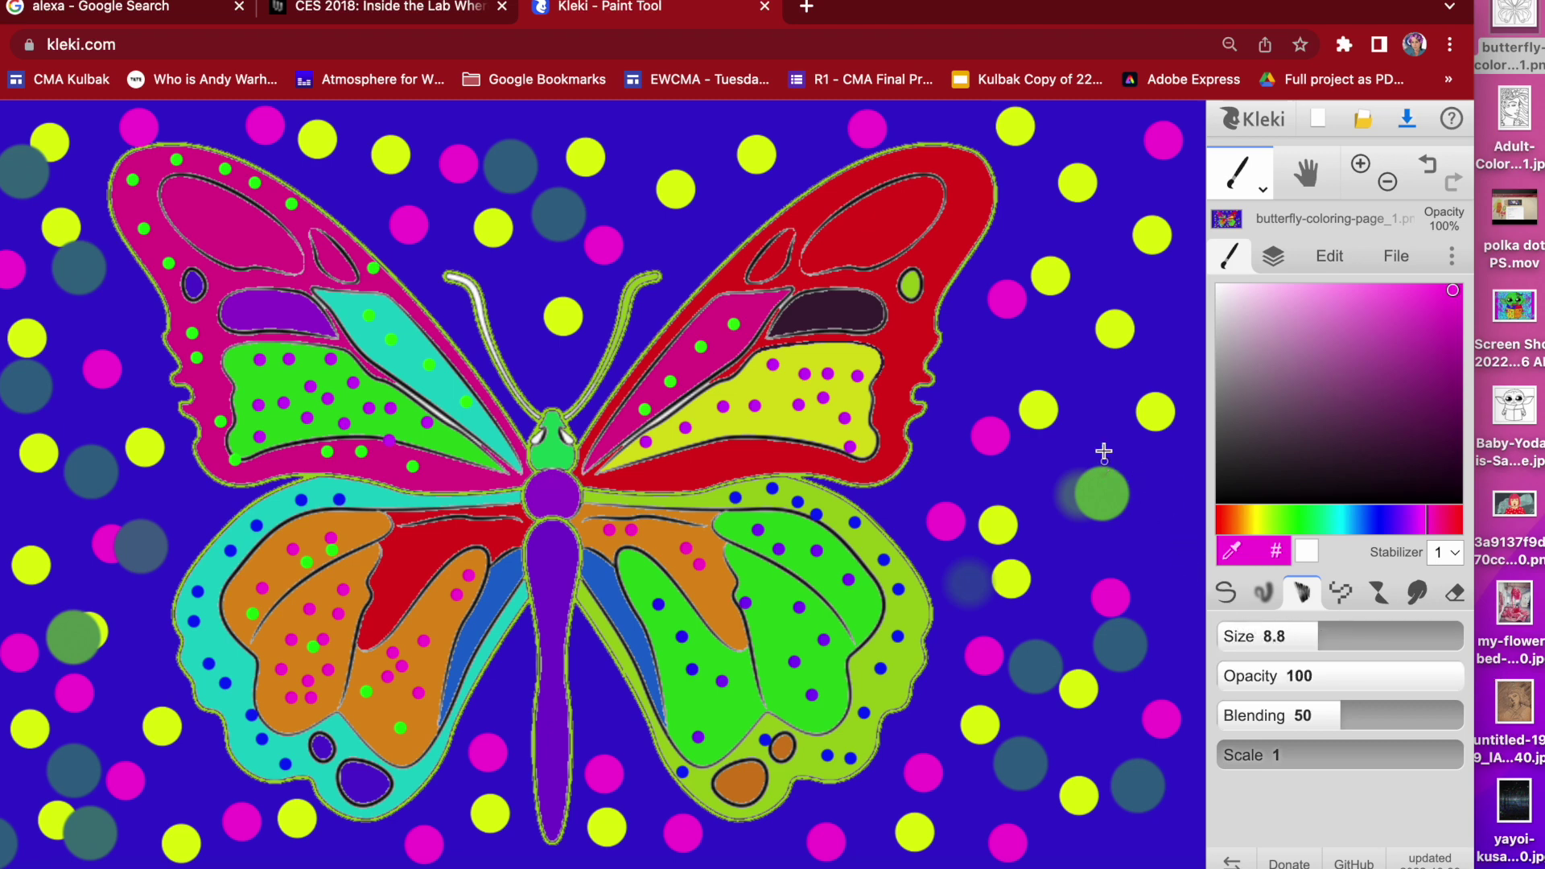
left_click(1340, 596)
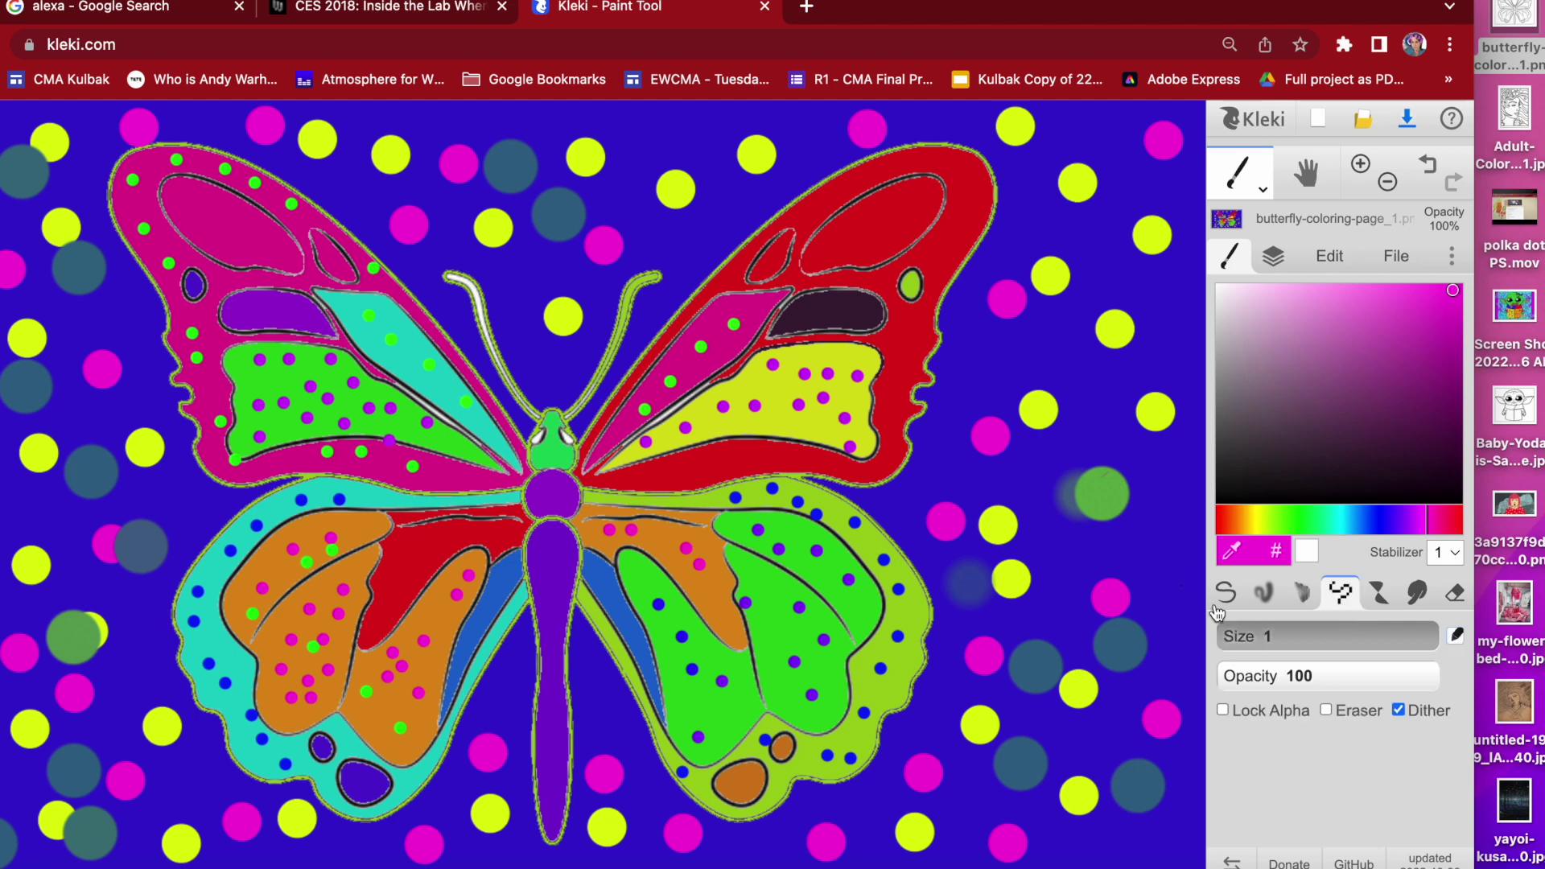
left_click_drag(1226, 646, 1359, 637)
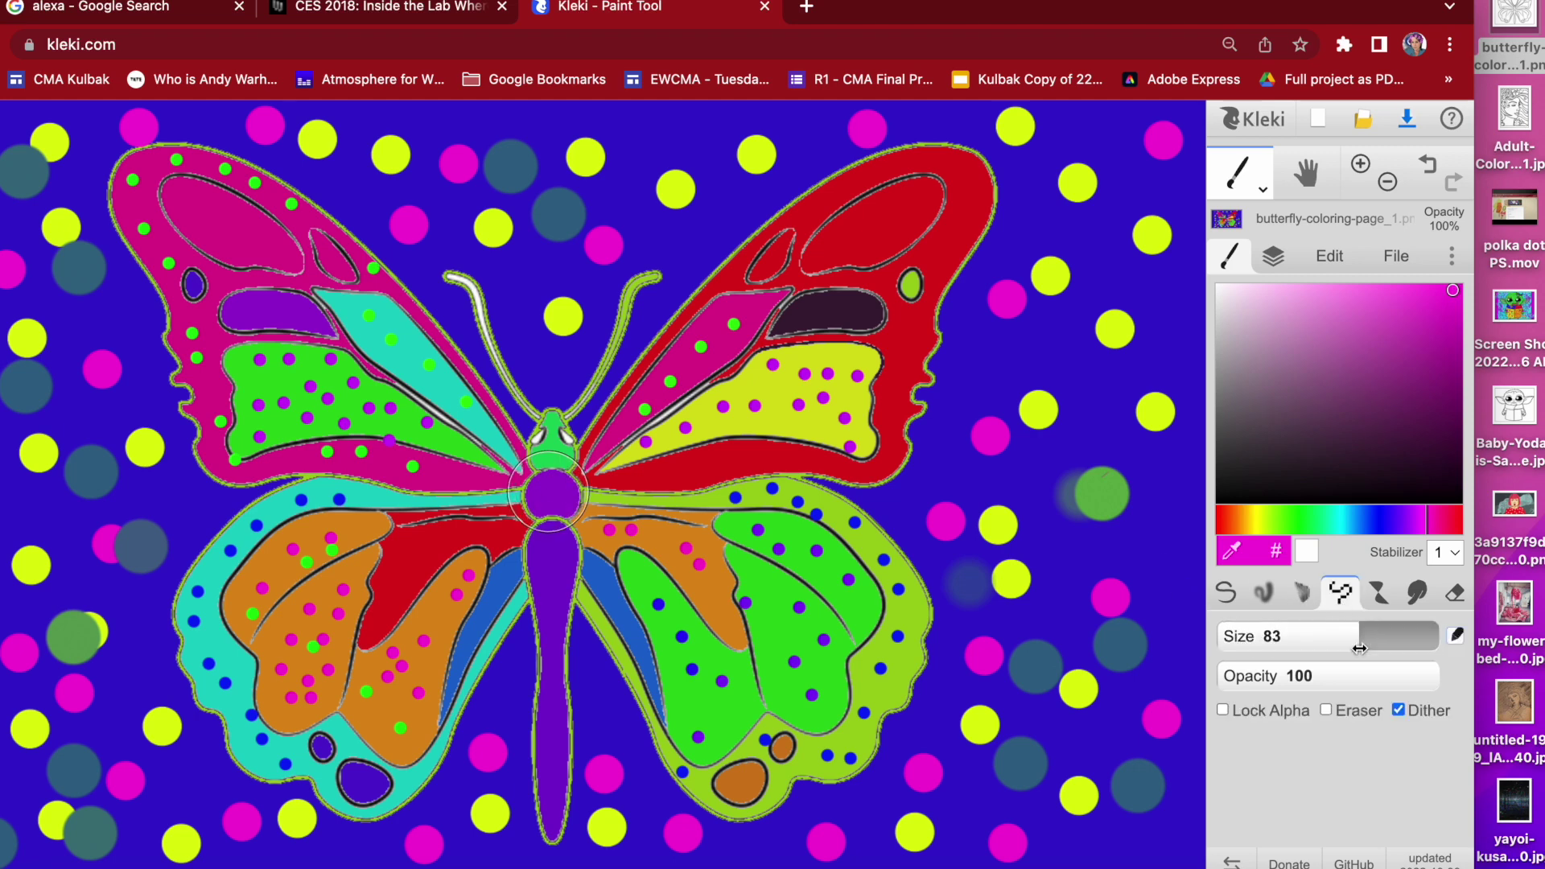
left_click(1119, 532)
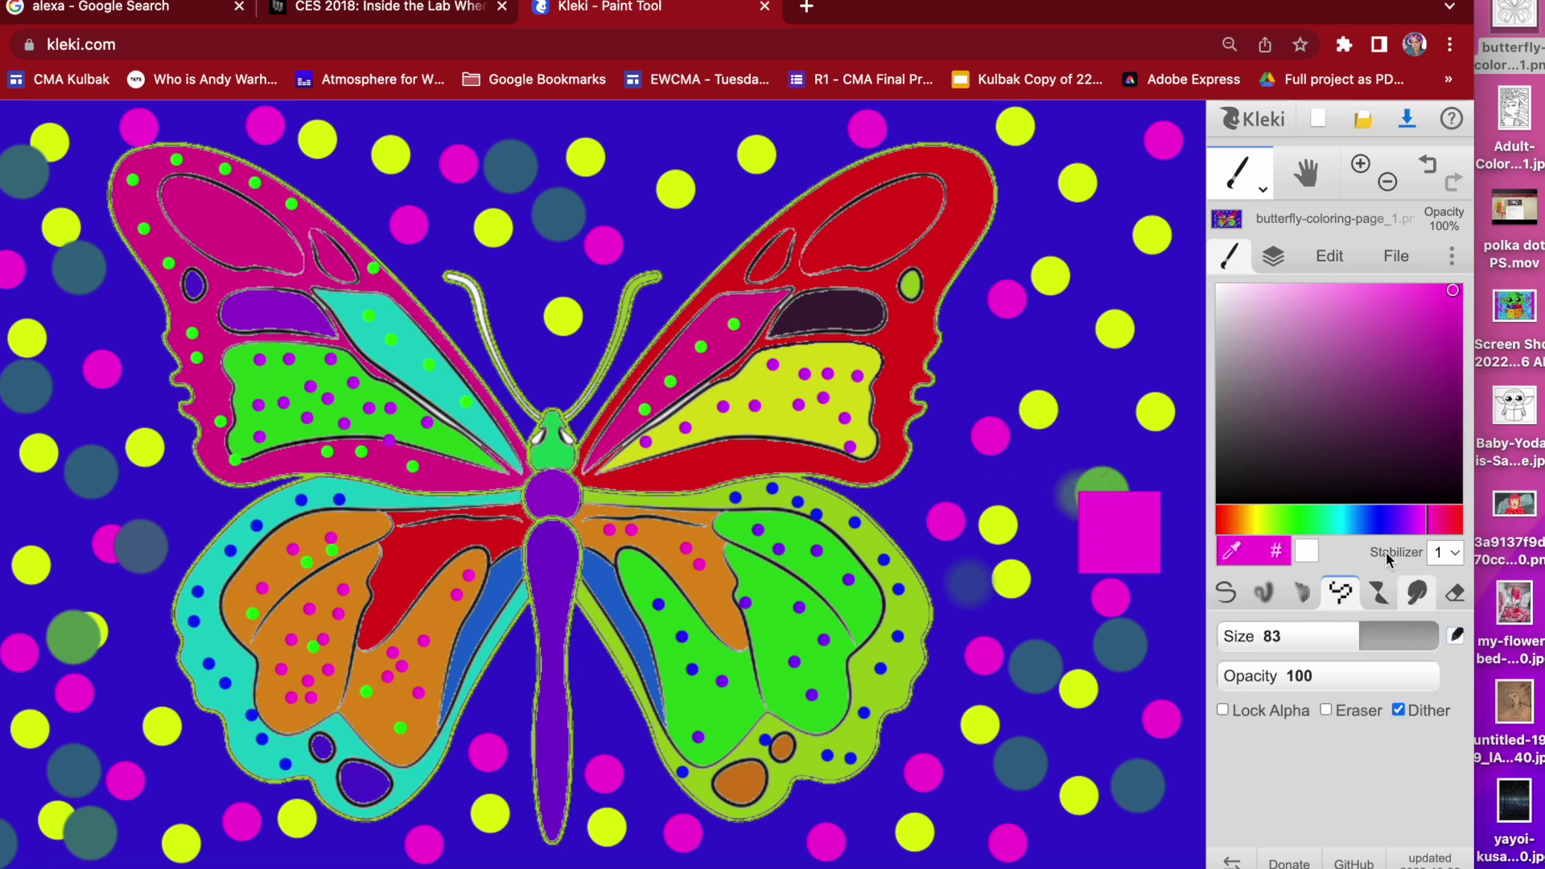
left_click(1413, 190)
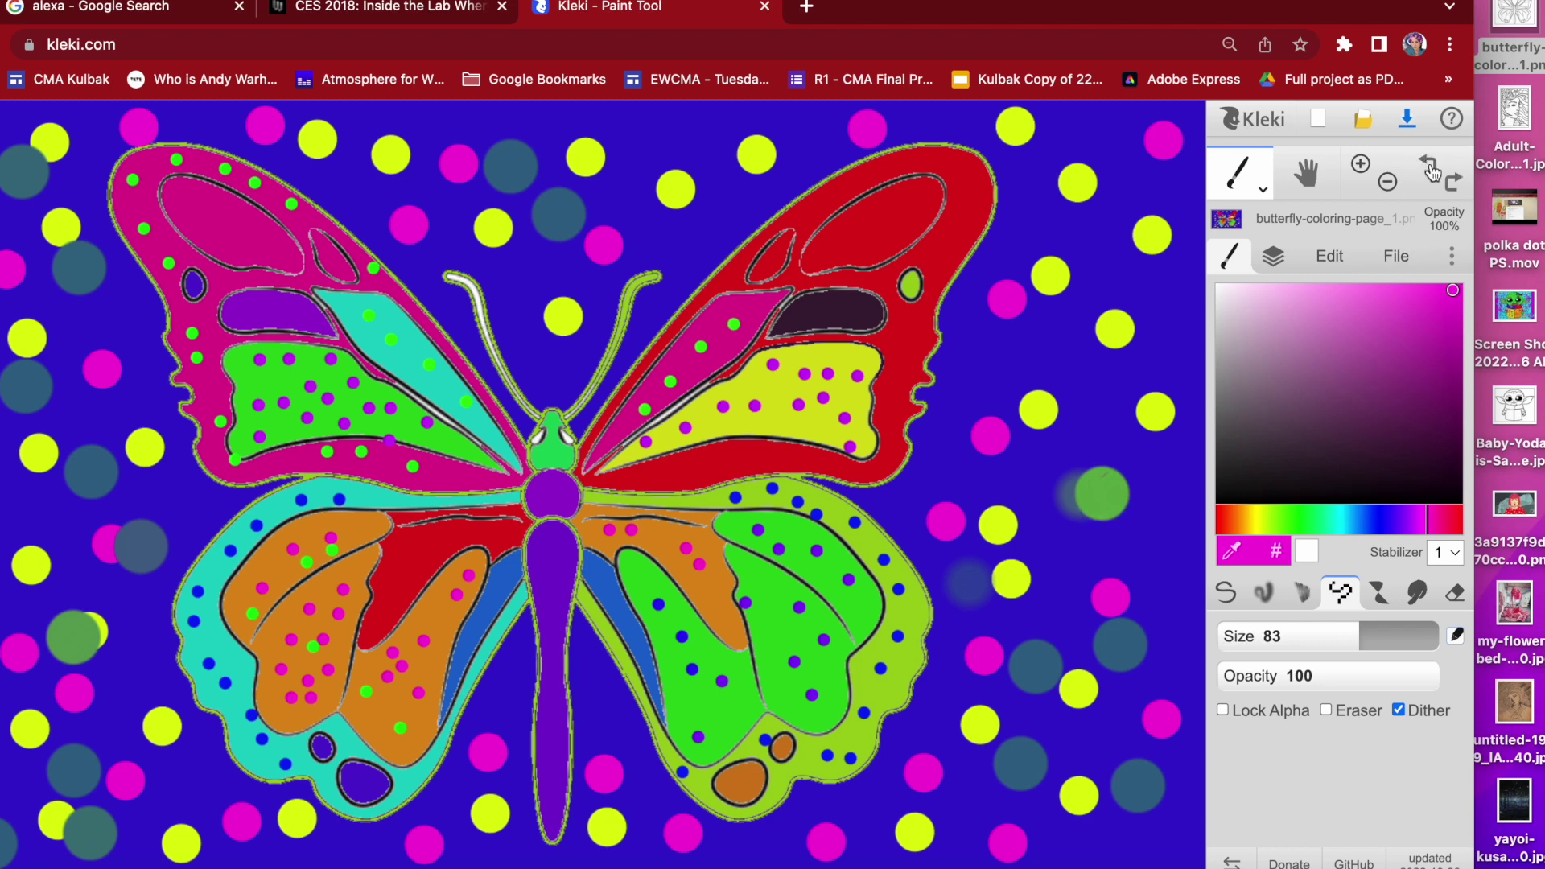
Draw magenta chemy swooshes on the right, upper and lower-left background, plus a yellow flick on the lower wing
left_click(1381, 595)
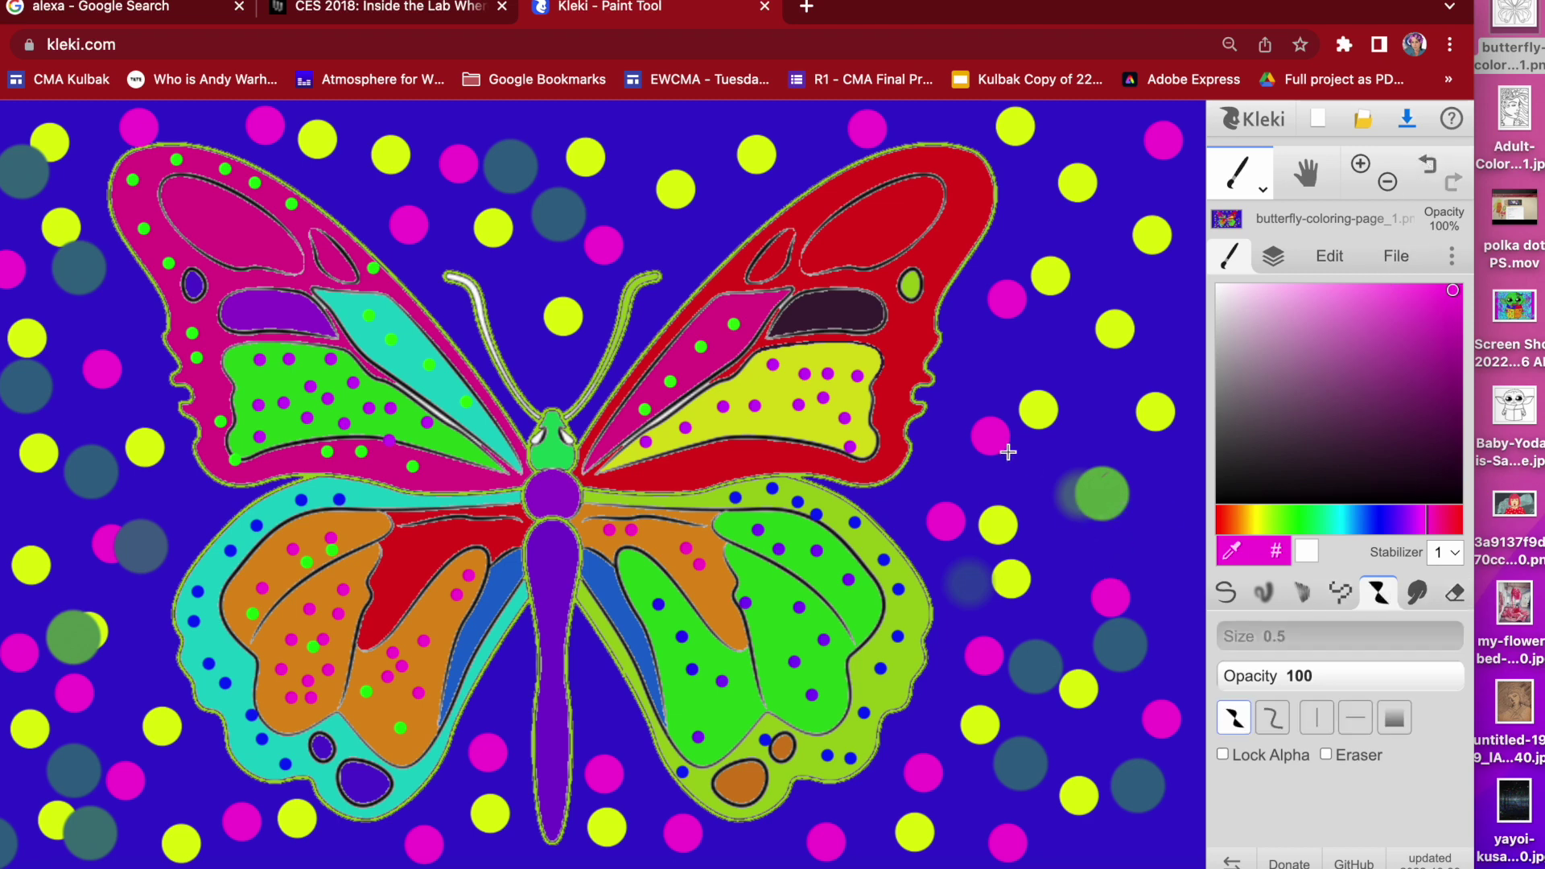
mouse_move(1020, 476)
left_mouse_down()
mouse_move(1135, 621)
mouse_move(1177, 626)
mouse_move(1159, 569)
left_mouse_up()
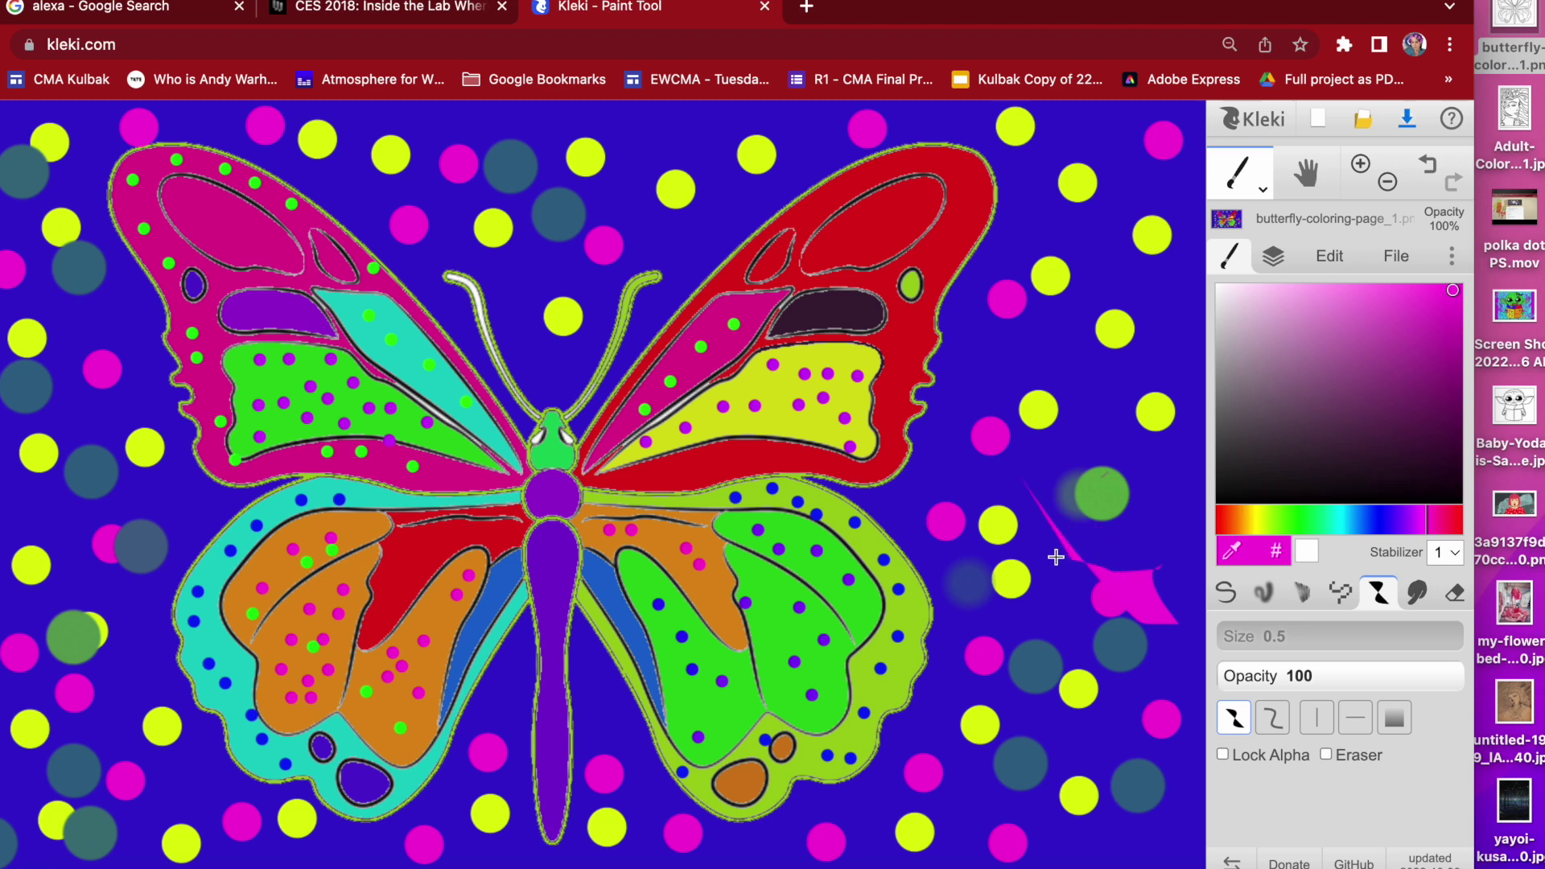
left_click_drag(1013, 465, 1048, 557)
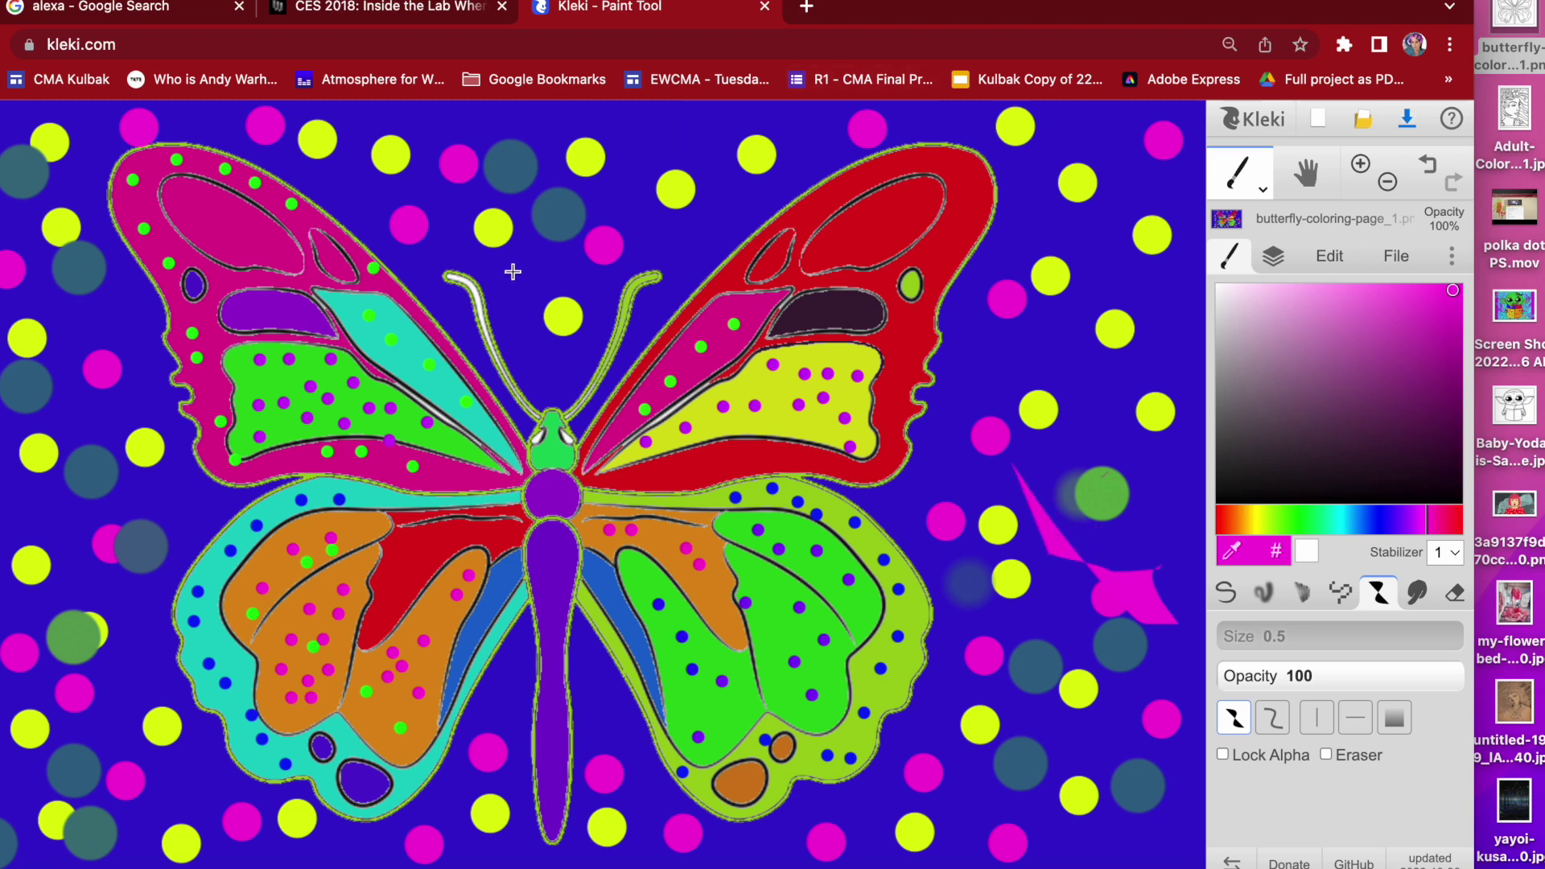
mouse_move(513, 272)
left_mouse_down()
mouse_move(604, 241)
mouse_move(646, 157)
left_mouse_up()
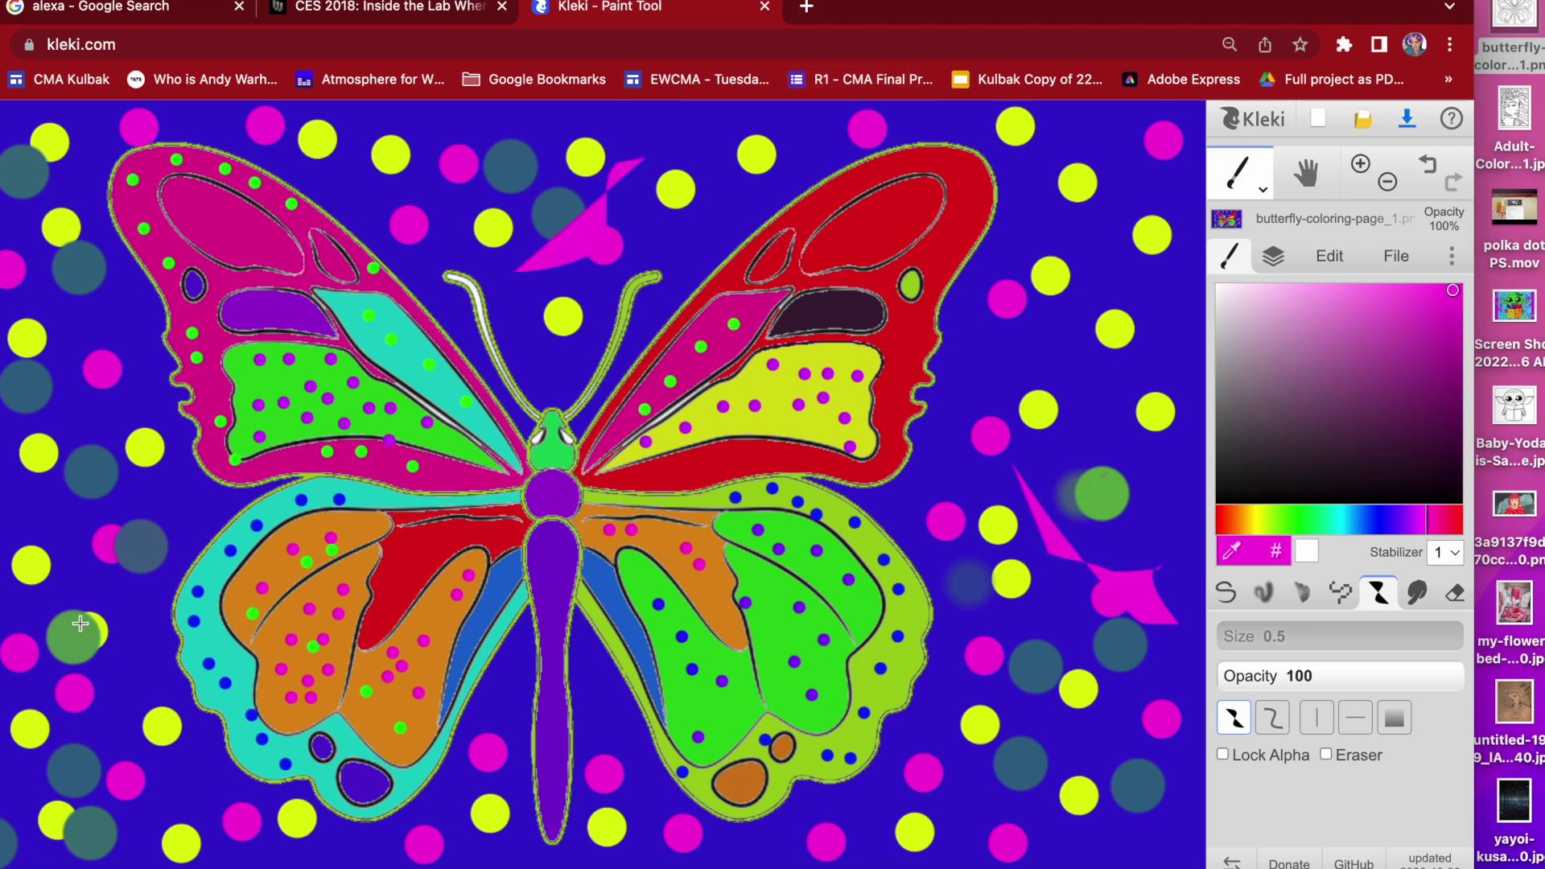
mouse_move(81, 623)
left_mouse_down()
mouse_move(119, 696)
mouse_move(175, 736)
left_mouse_up()
left_click(1253, 519)
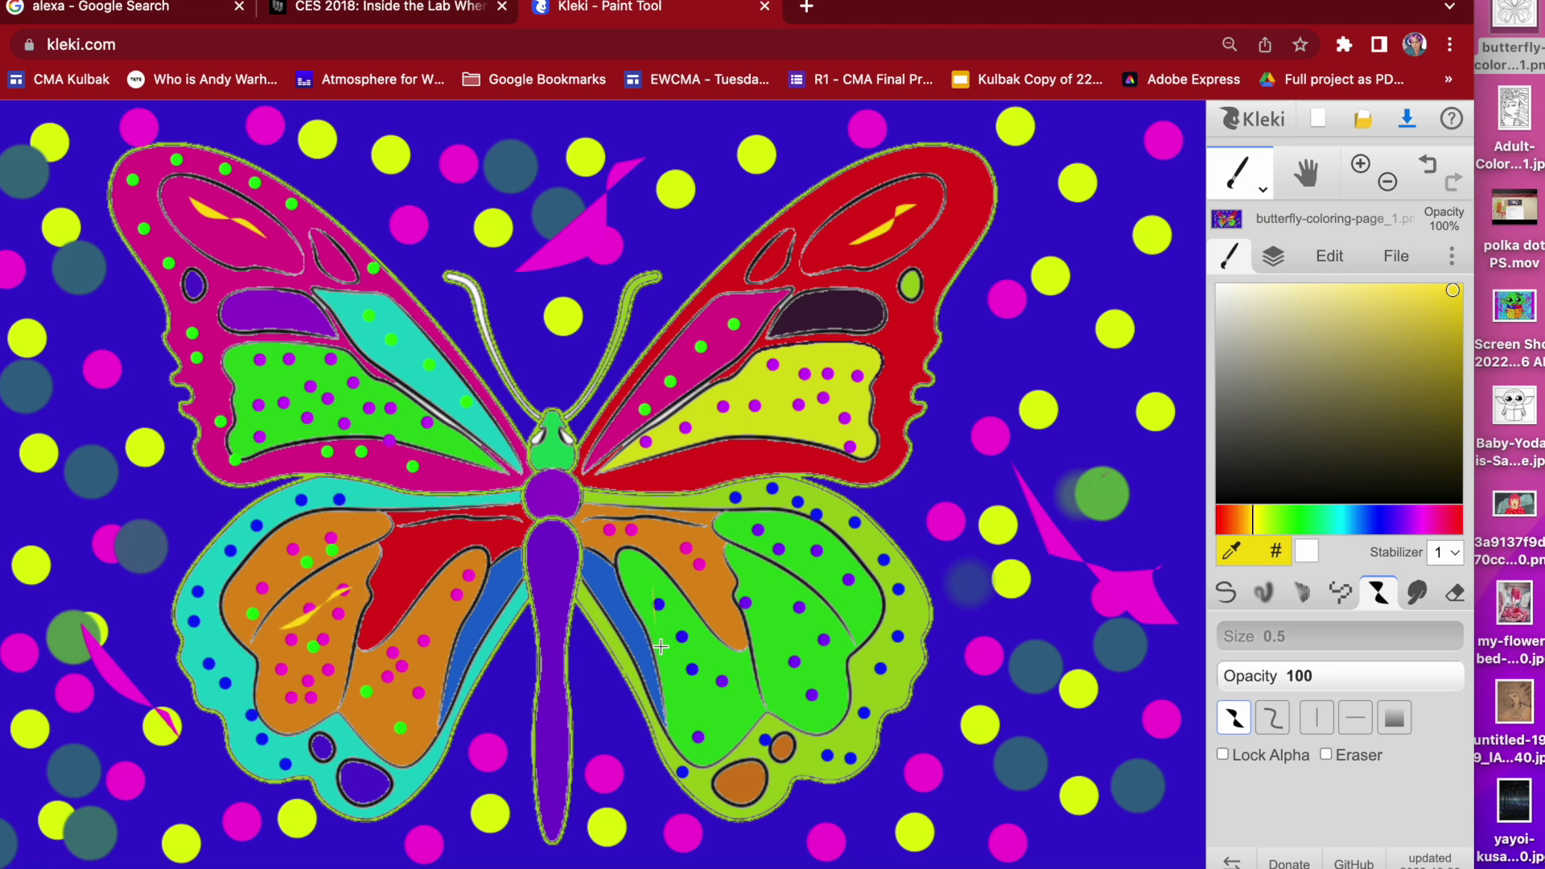
left_click_drag(660, 647, 690, 658)
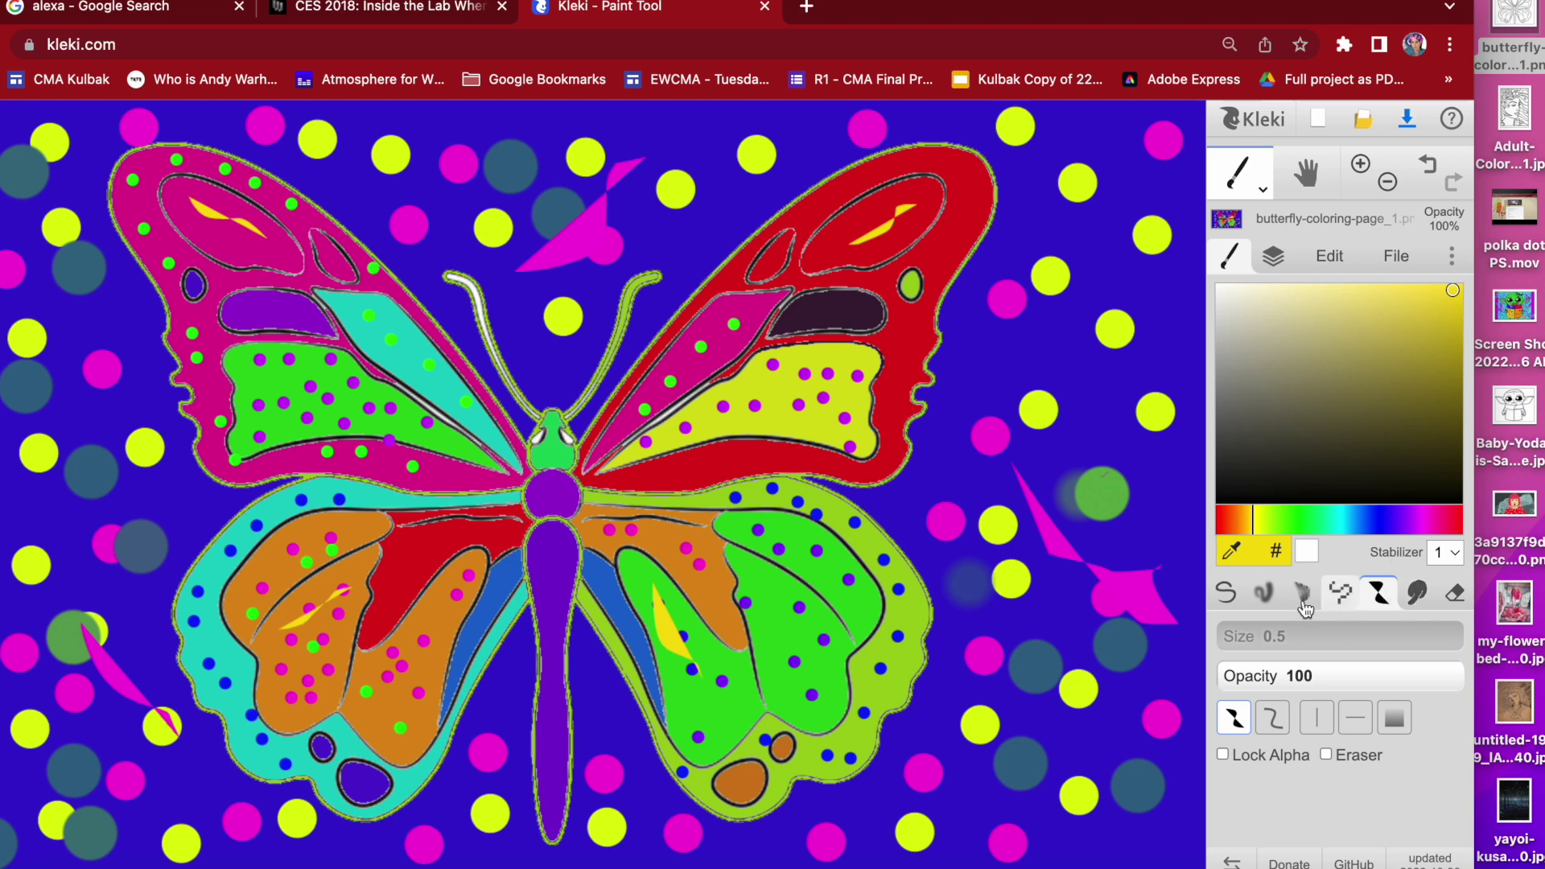
Set the pen brush to size 58 with a textured tip and dot gold on the right background
left_click(1225, 591)
left_click_drag(1255, 651, 1337, 637)
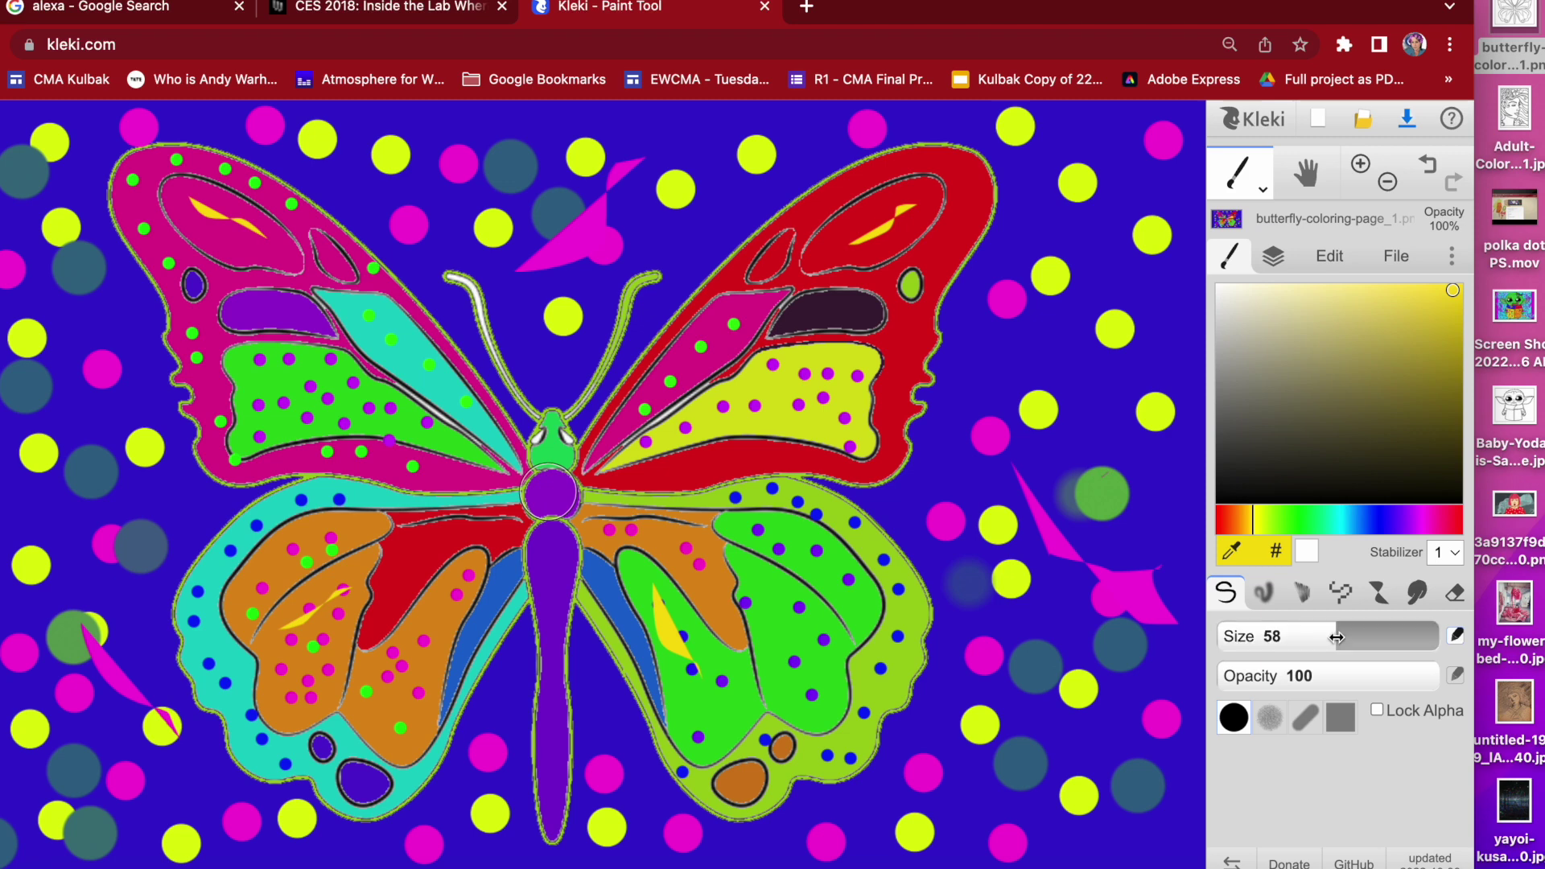
left_click(1270, 716)
left_click(1076, 590)
left_click(1113, 441)
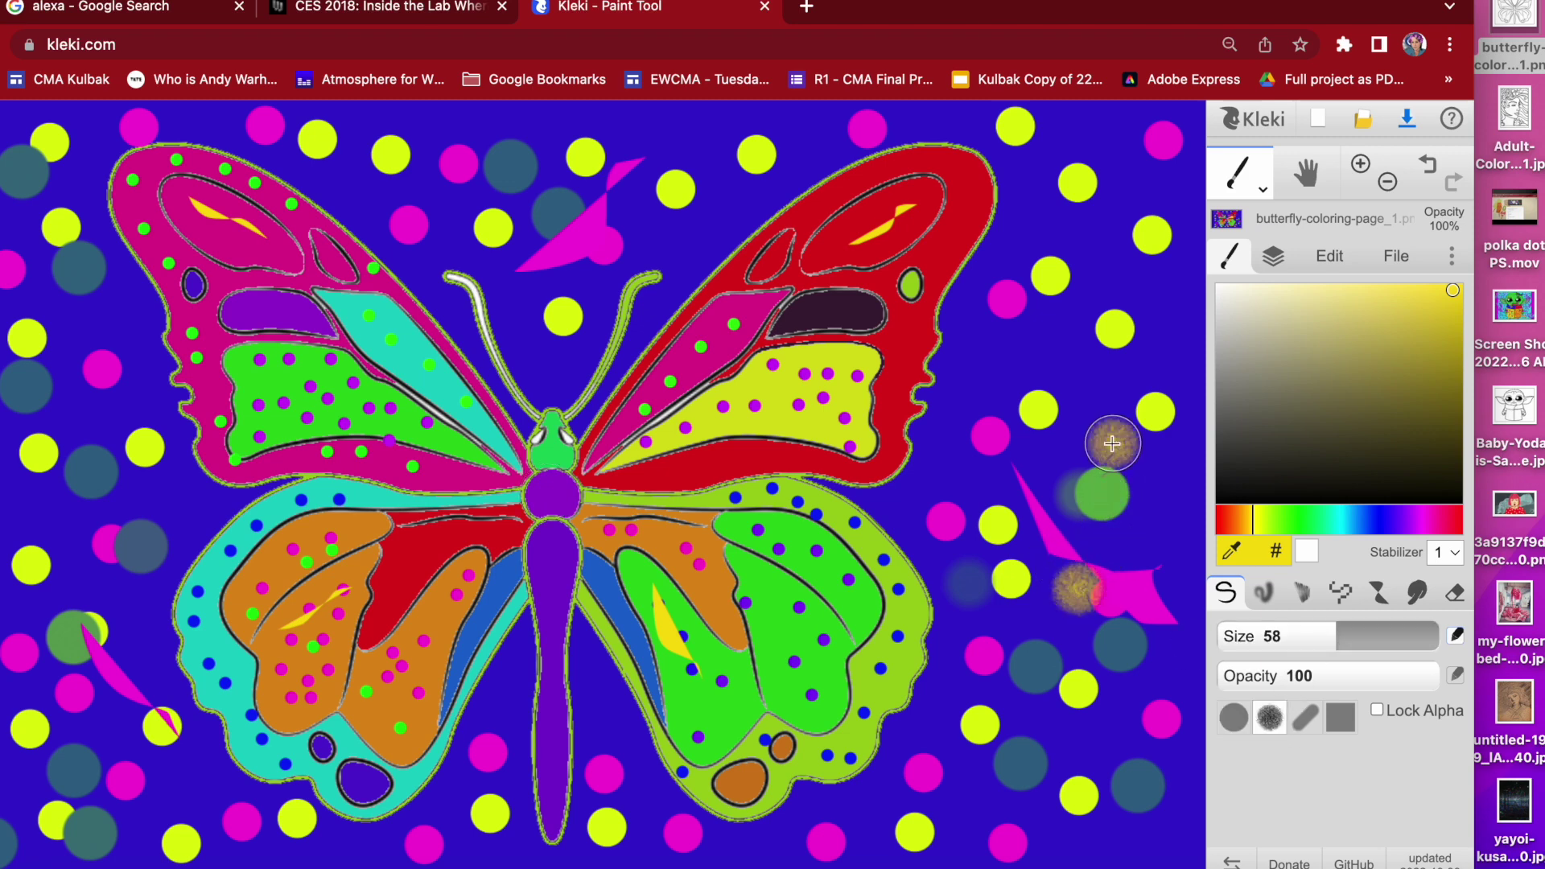
left_click(1031, 372)
left_click(976, 451)
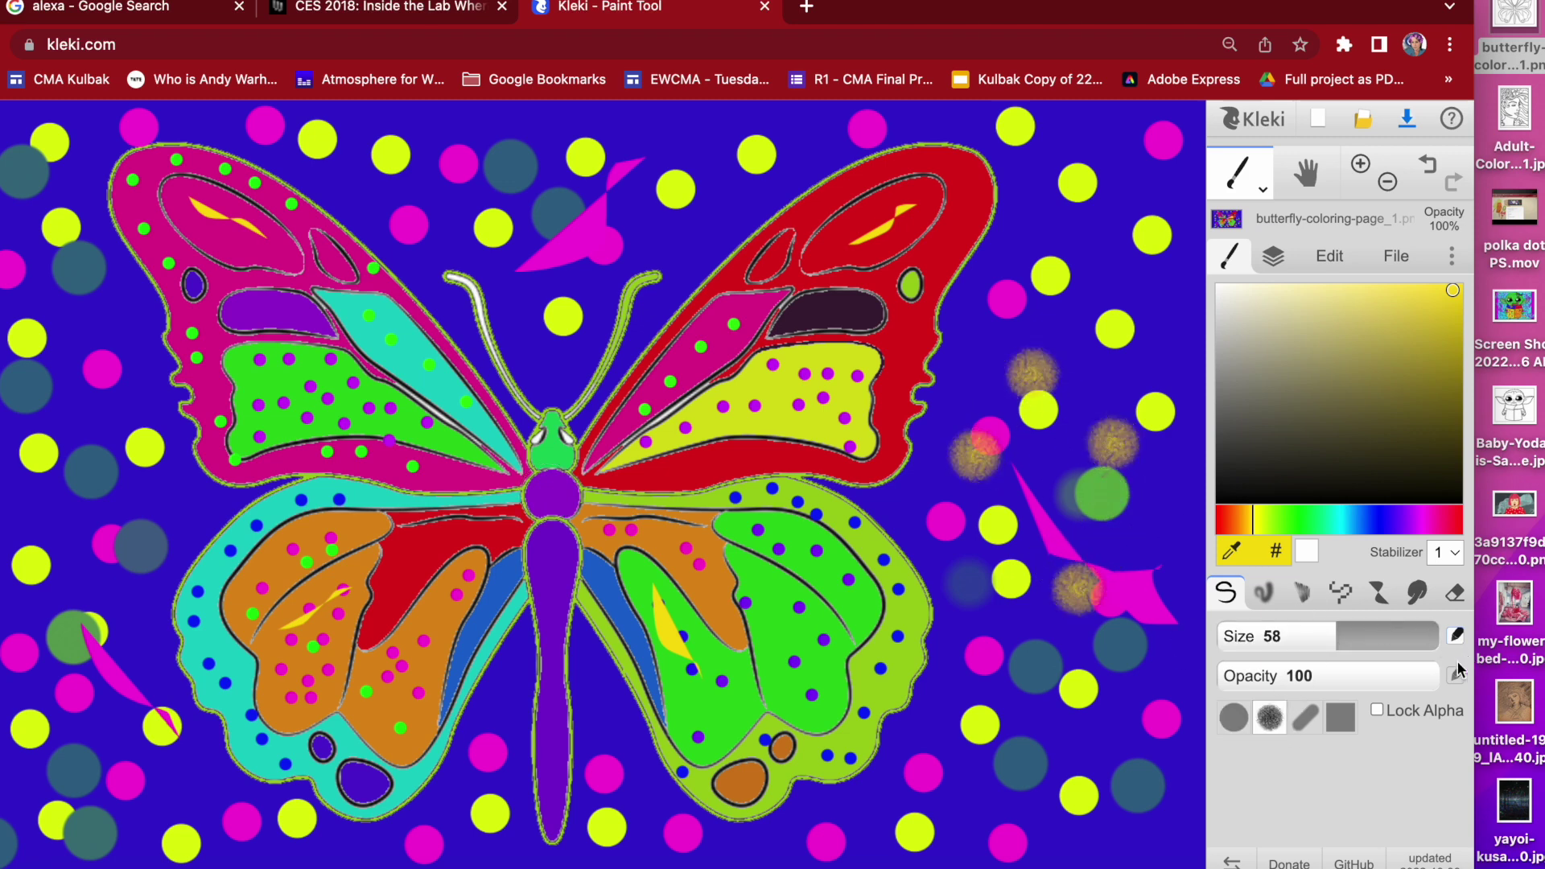
Add fuzzy gold dots near the top of the left wing, the left background and left wings
left_click(352, 189)
left_click(521, 151)
left_click(74, 333)
left_click(98, 565)
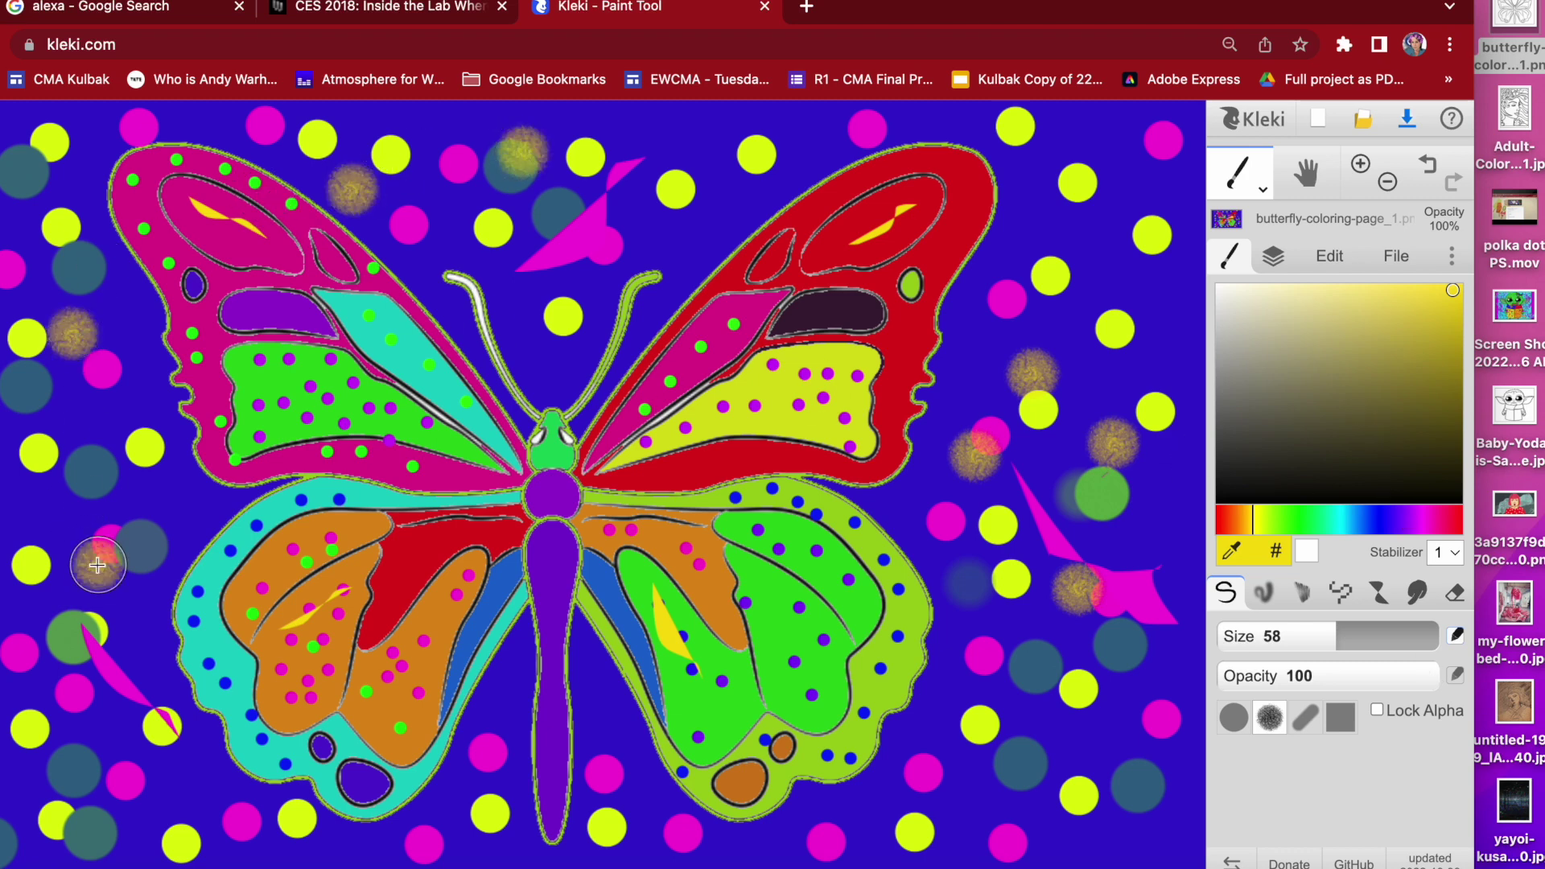
left_click(5, 519)
left_click(272, 400)
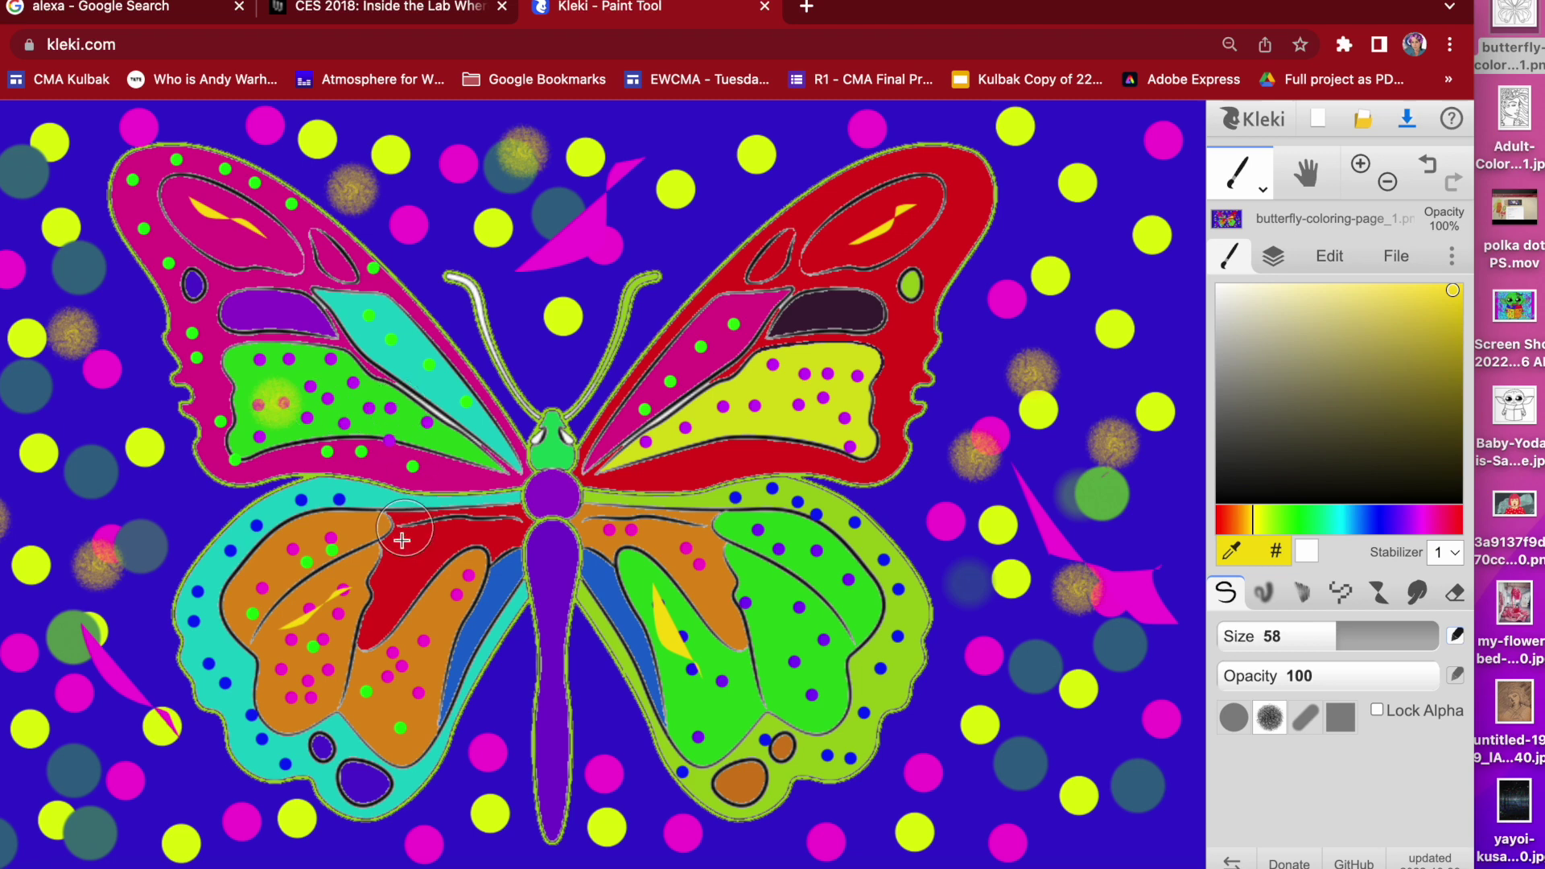
left_click(399, 573)
left_click(324, 646)
Add fuzzy gold dots over the right upper wing, the body and the lower wings
left_click(837, 438)
left_click(693, 399)
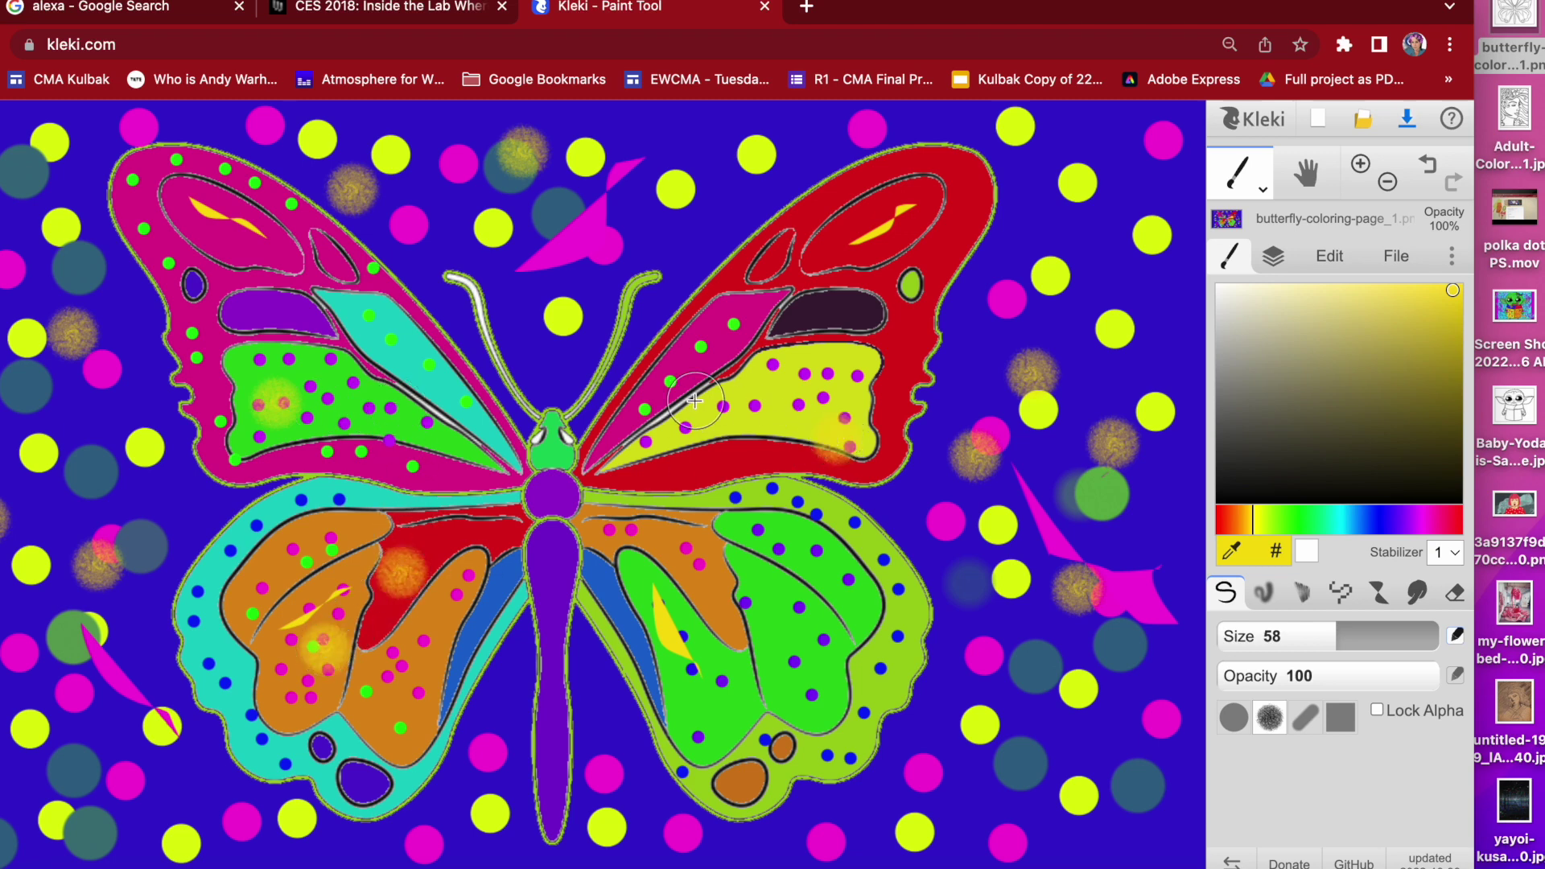
left_click(648, 467)
left_click(872, 287)
left_click(917, 195)
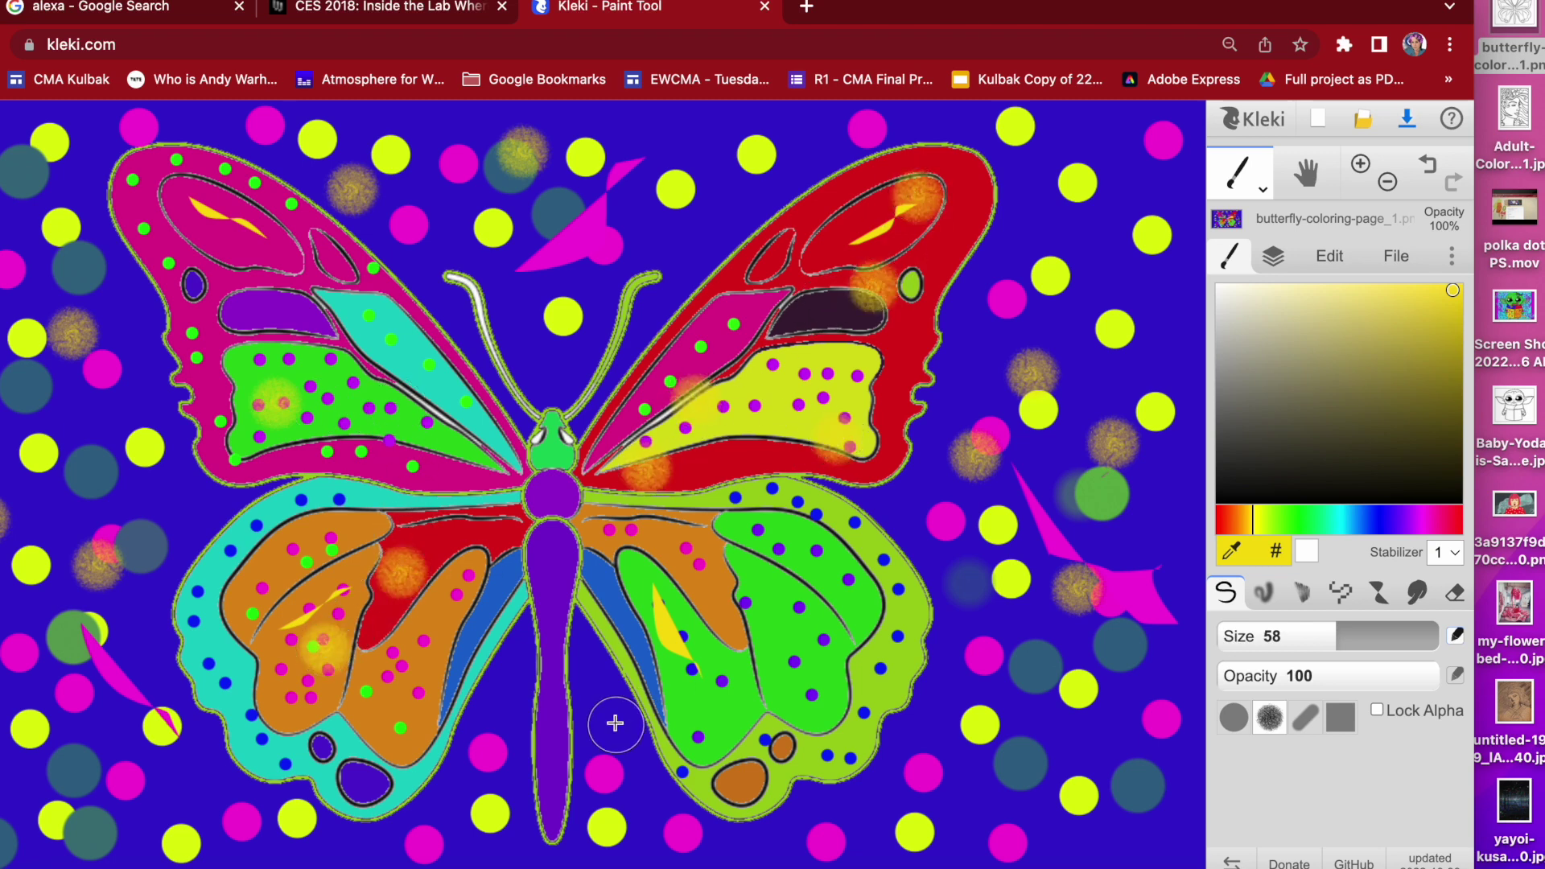
left_click(609, 690)
left_click(553, 691)
left_click(551, 533)
left_click(549, 509)
left_click(482, 585)
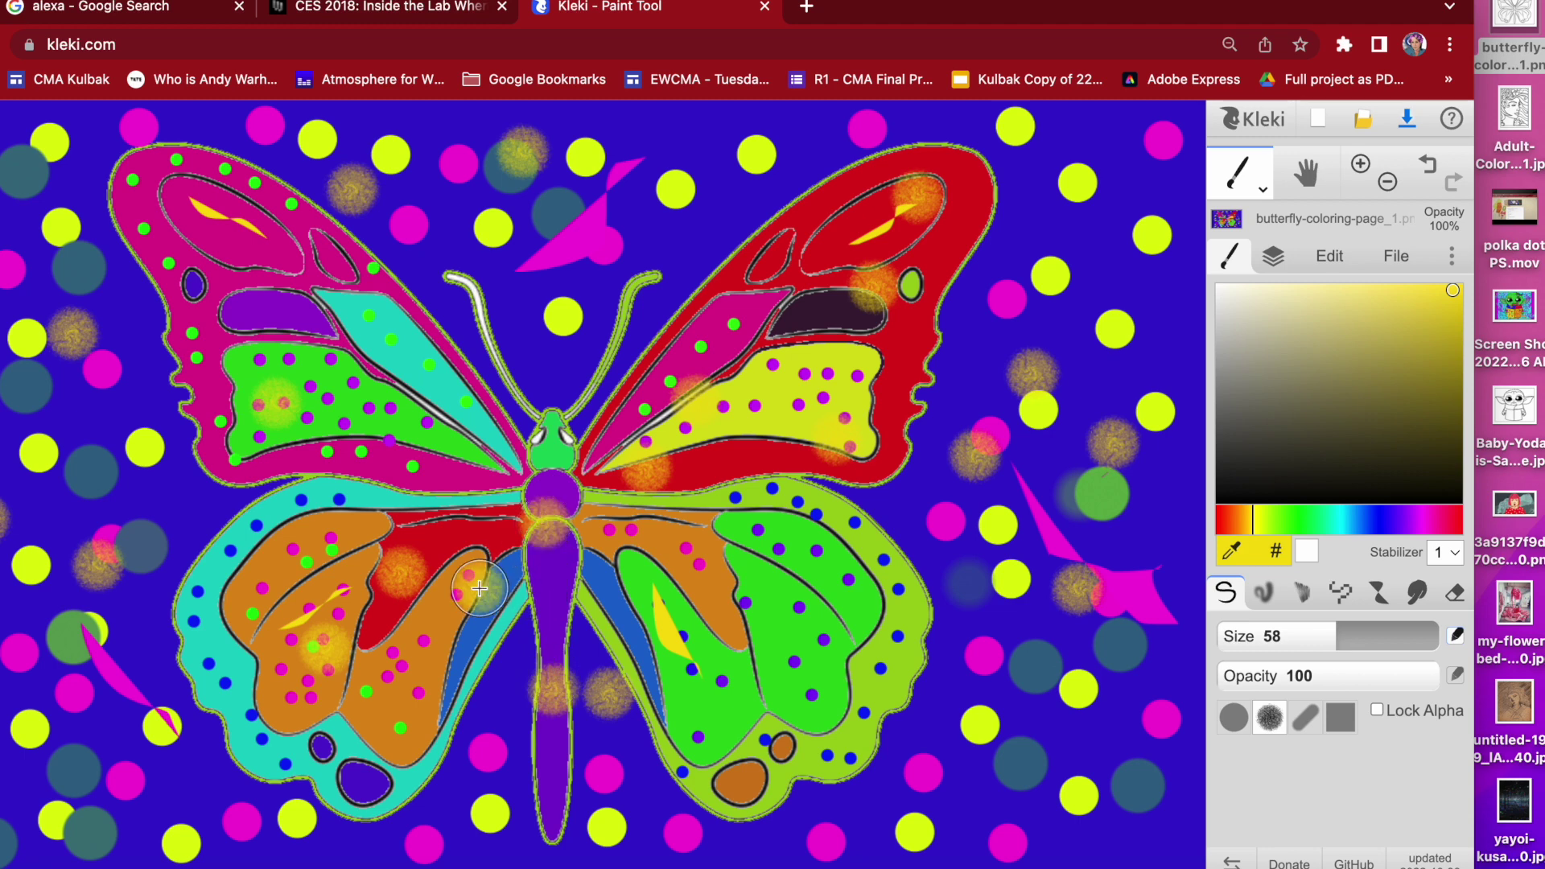
left_click(679, 565)
Switch to blue-violet and dab fuzzy purple dots on the right lower wing and head
left_click(1395, 522)
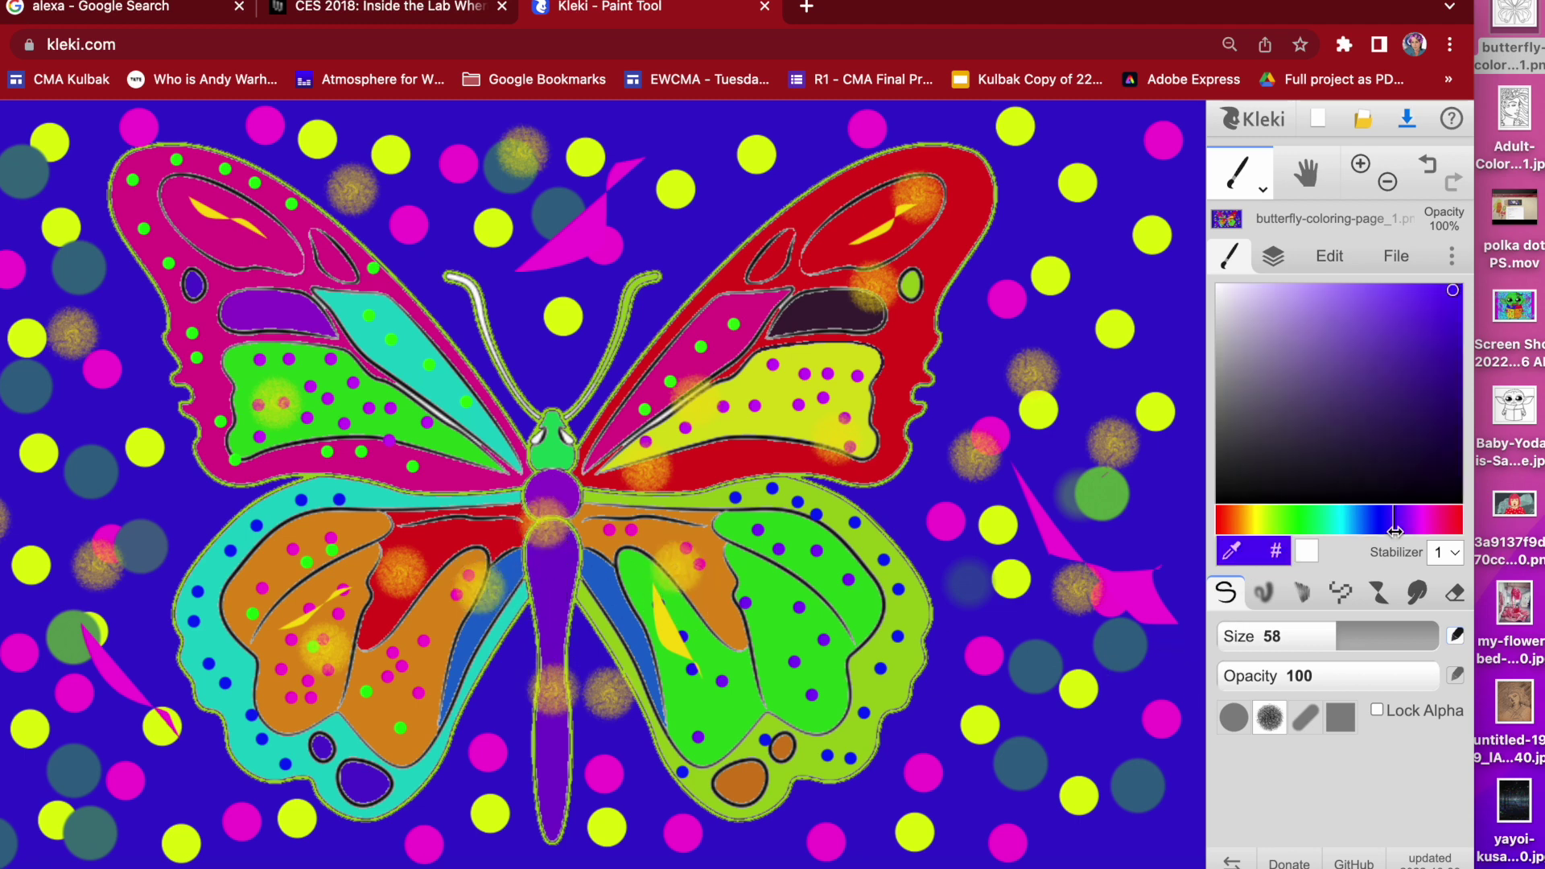
left_click(865, 515)
left_click(809, 632)
left_click(892, 660)
left_click(786, 707)
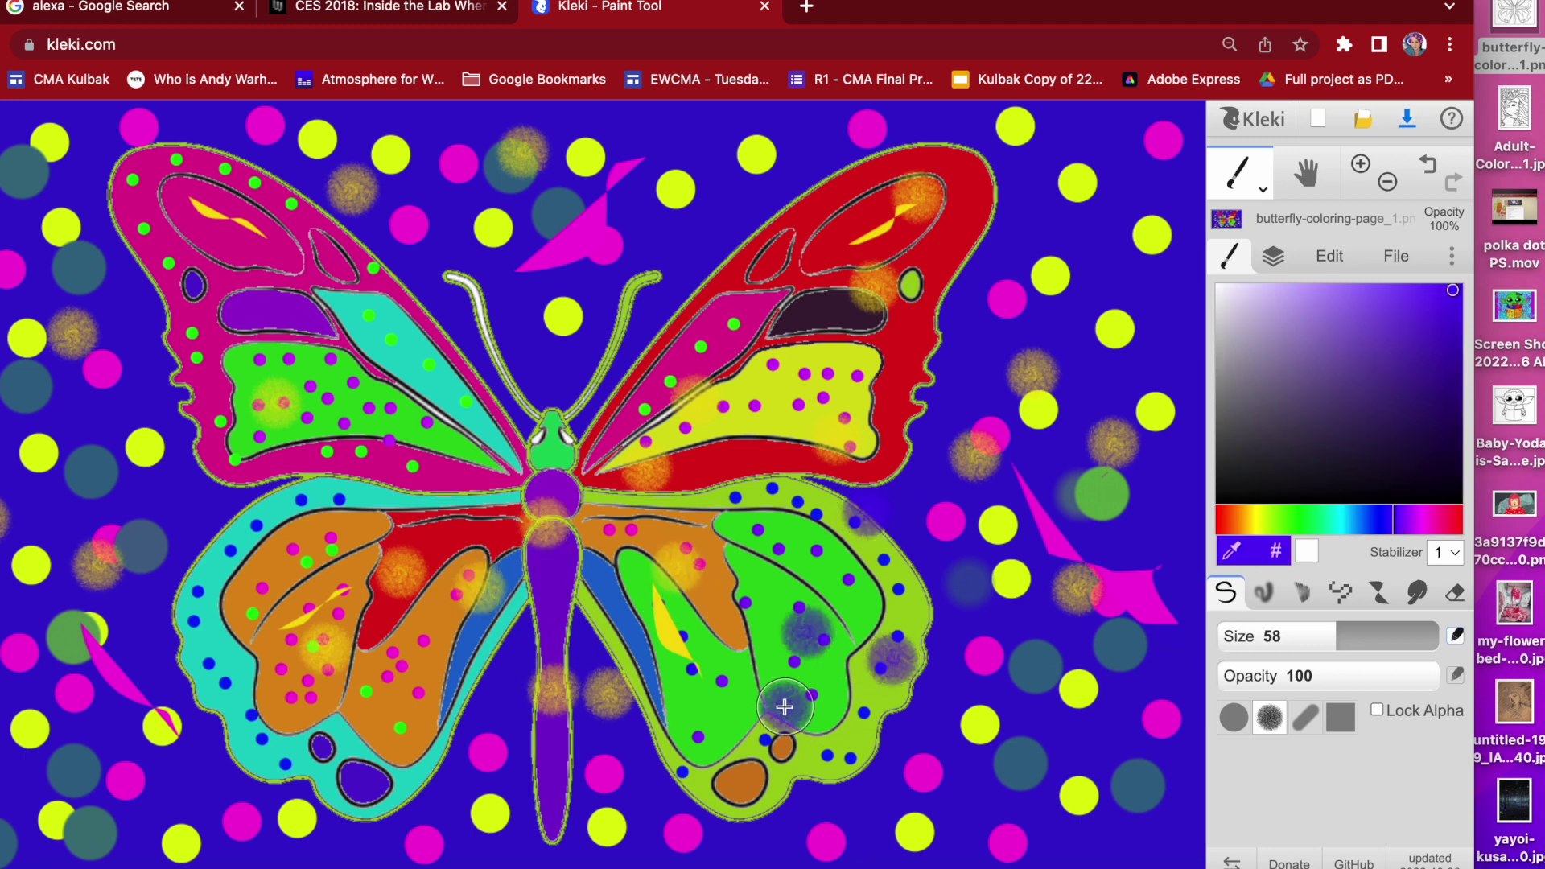
left_click(724, 402)
left_click(543, 425)
Add fuzzy purple dots across the left upper and lower wings
left_click(404, 367)
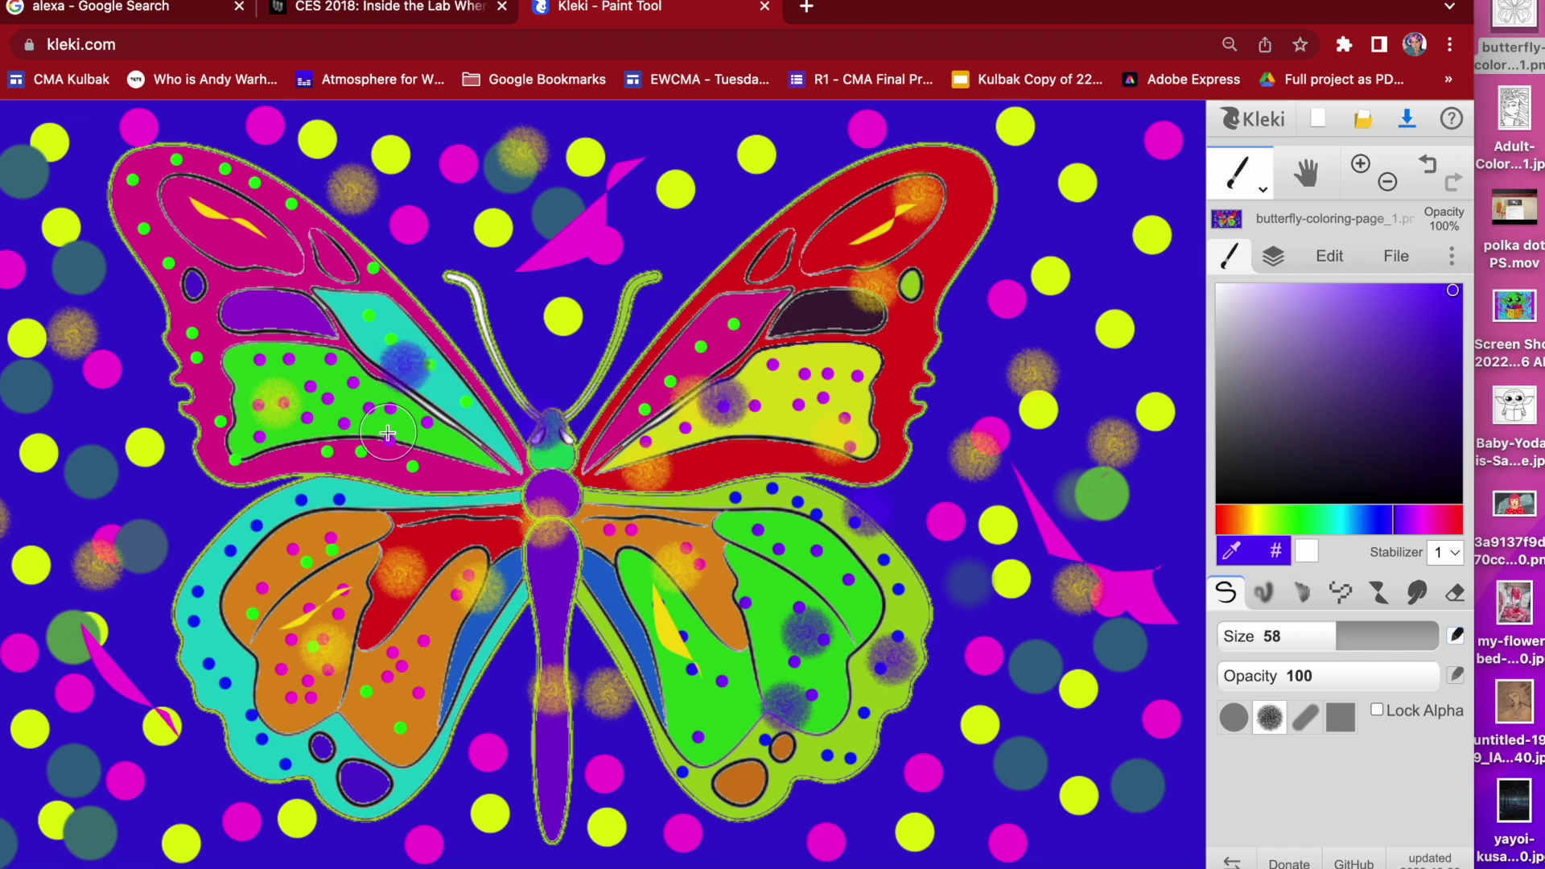
left_click(388, 430)
left_click(238, 375)
left_click(188, 257)
left_click(297, 251)
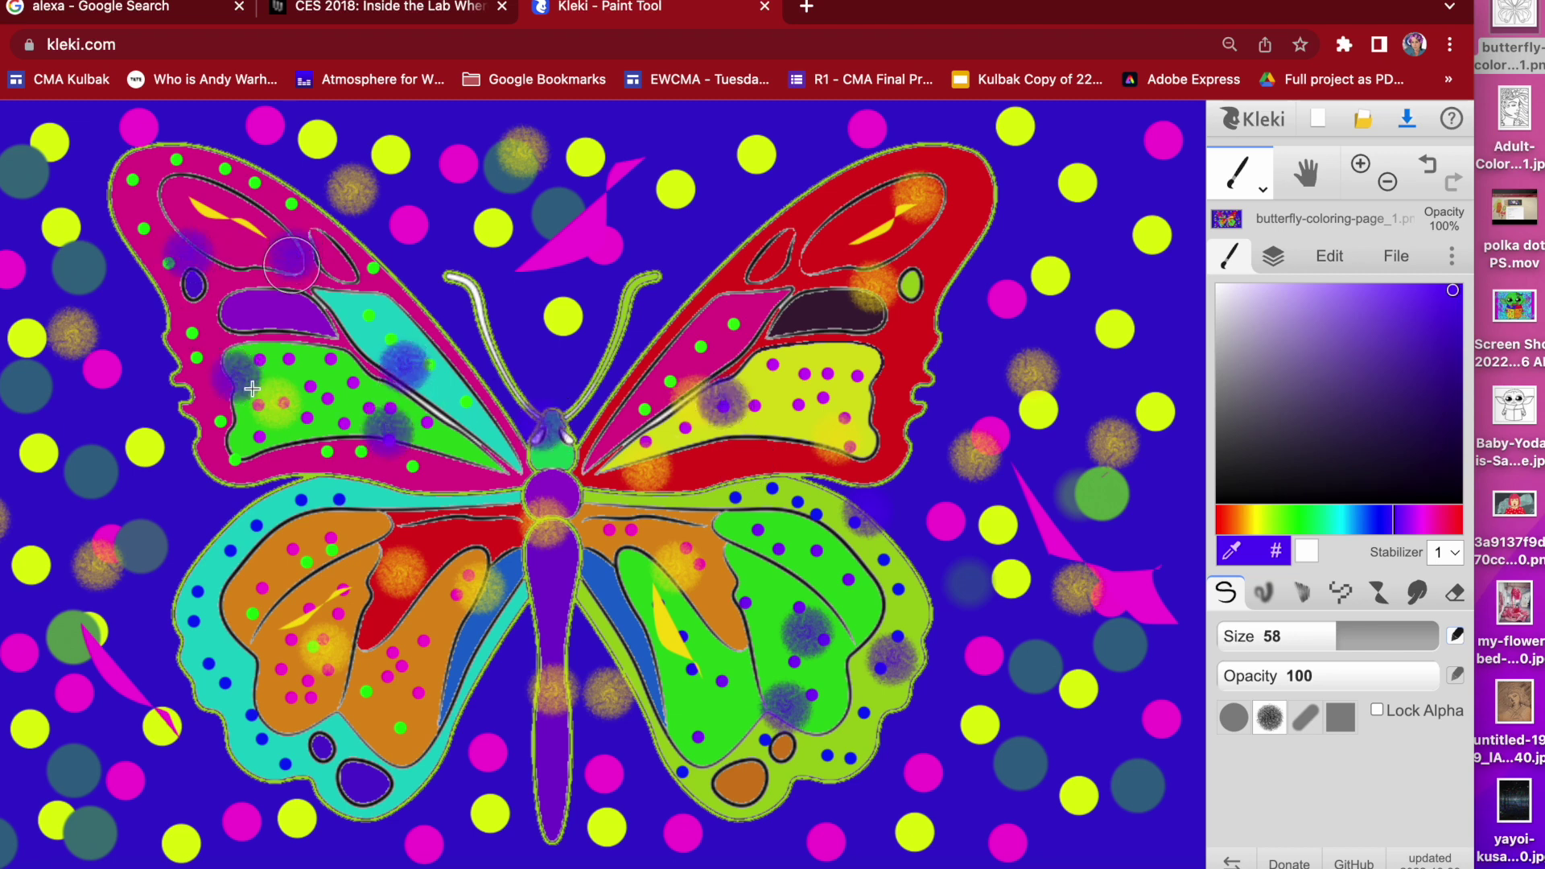
left_click(170, 637)
left_click(348, 694)
left_click(313, 543)
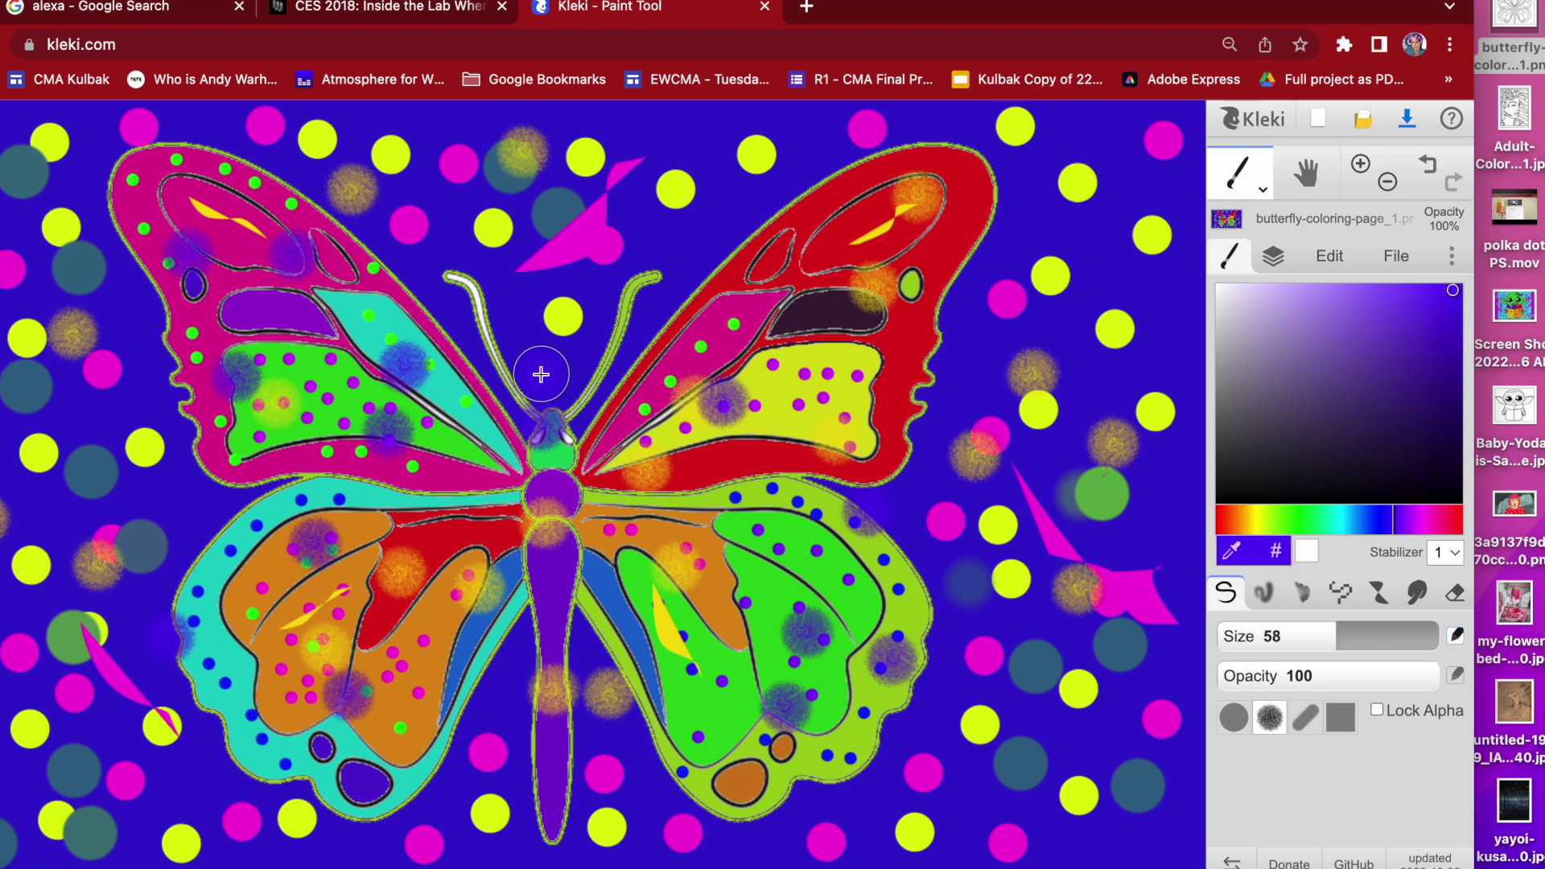
Add a few purple dots in the upper background, then more on the right upper and lower wings
left_click(573, 233)
left_click(684, 228)
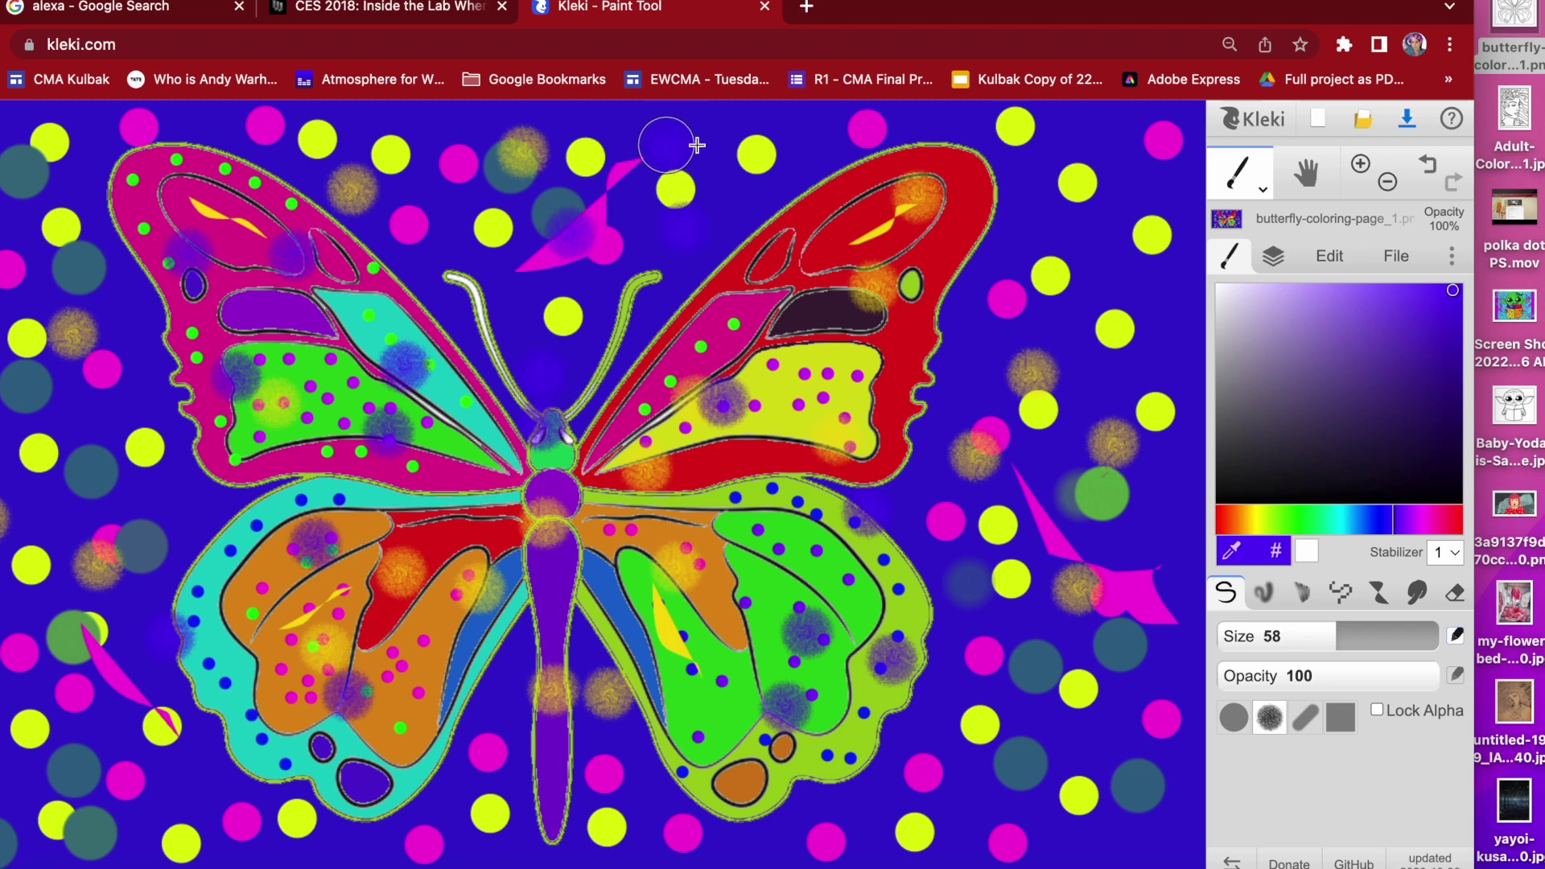
left_click(987, 194)
left_click(898, 203)
left_click(808, 688)
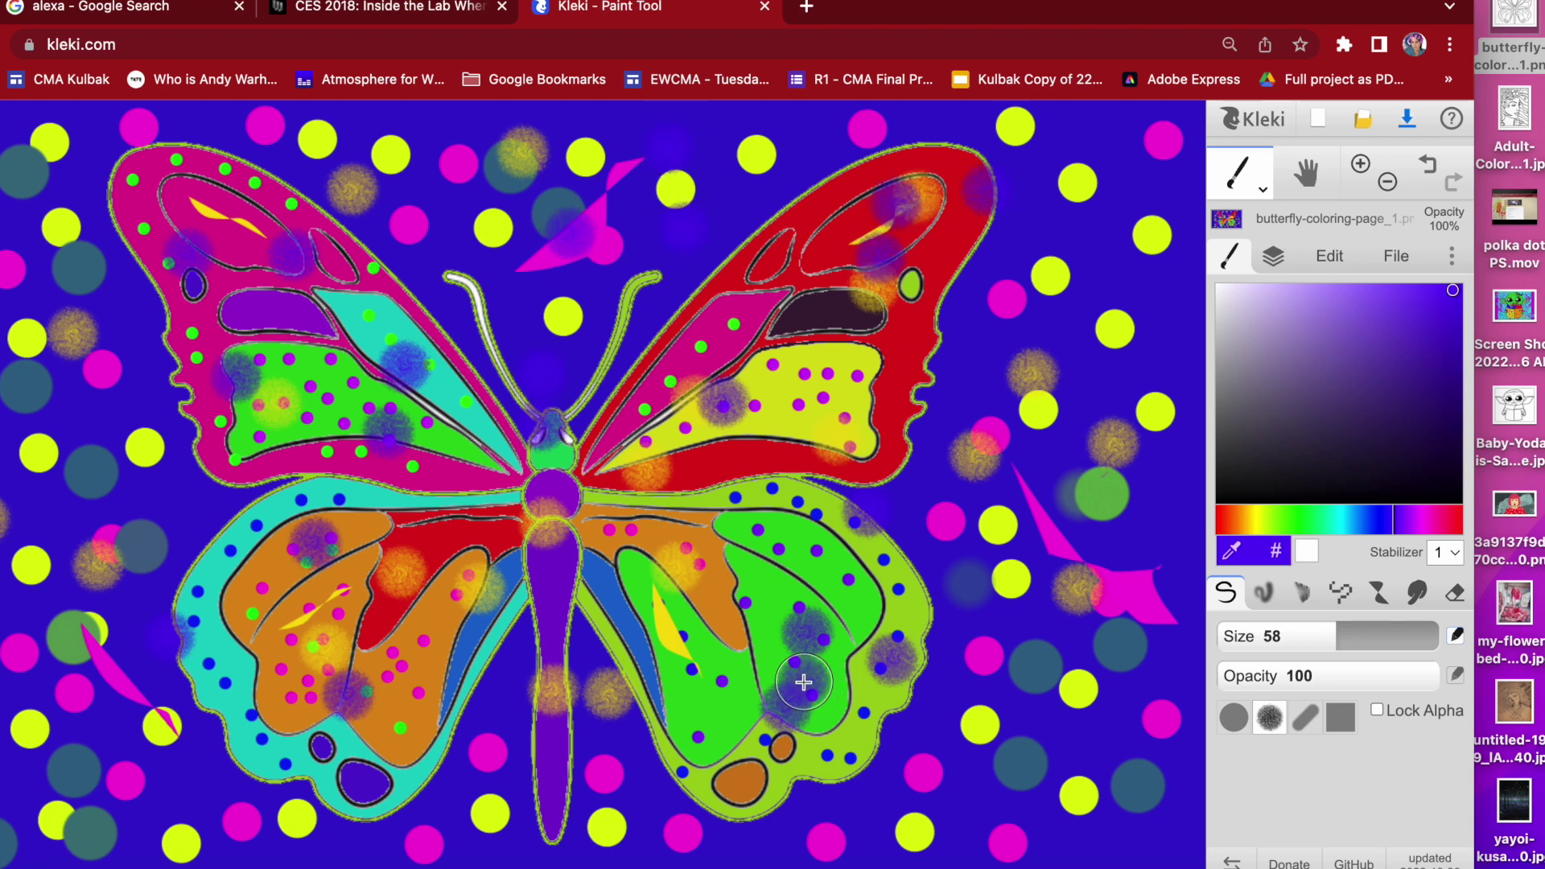
left_click(716, 670)
left_click(640, 593)
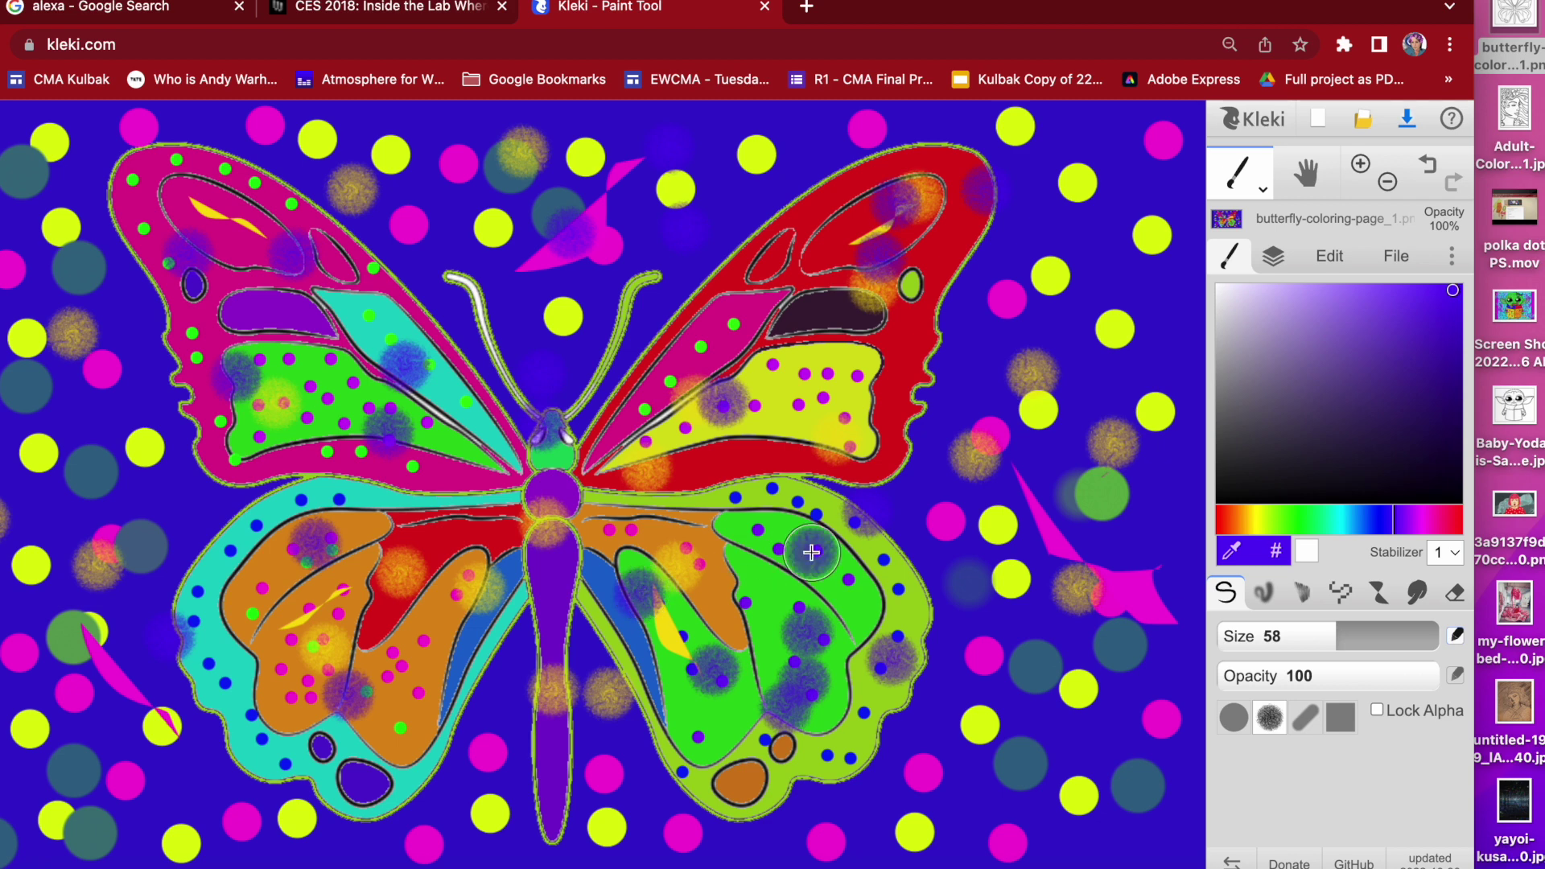